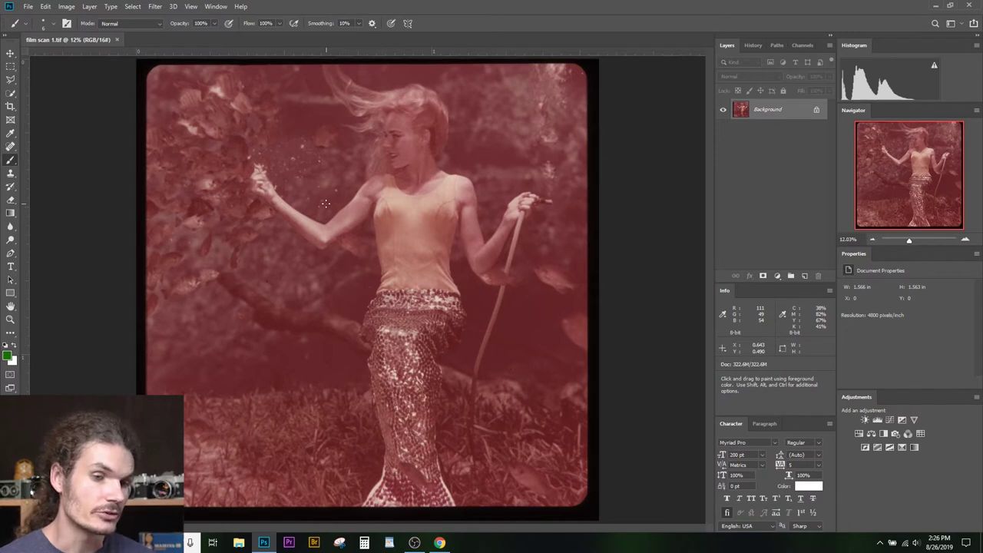
Check the film scan's pixel dimensions and resolution in Image Size without changing them
click(65, 8)
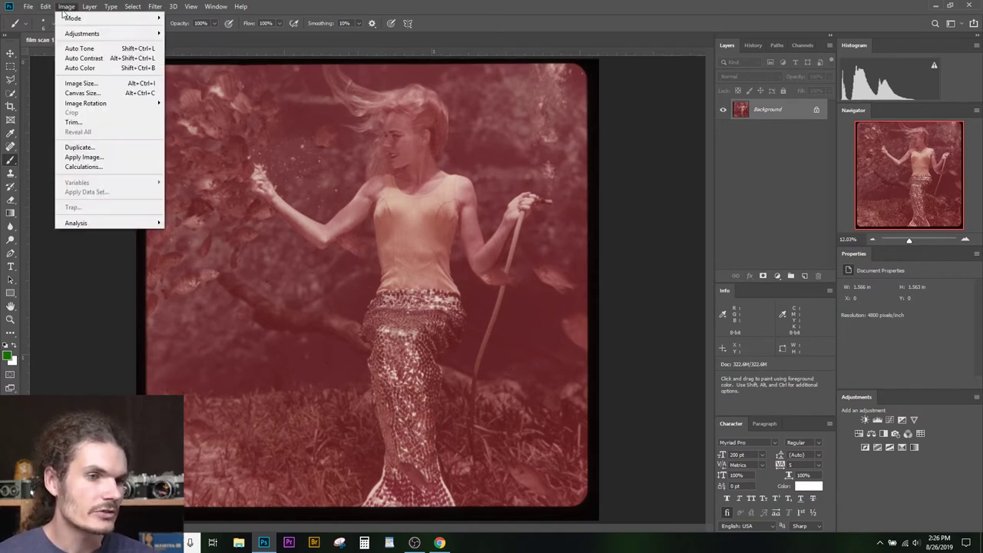
click(80, 83)
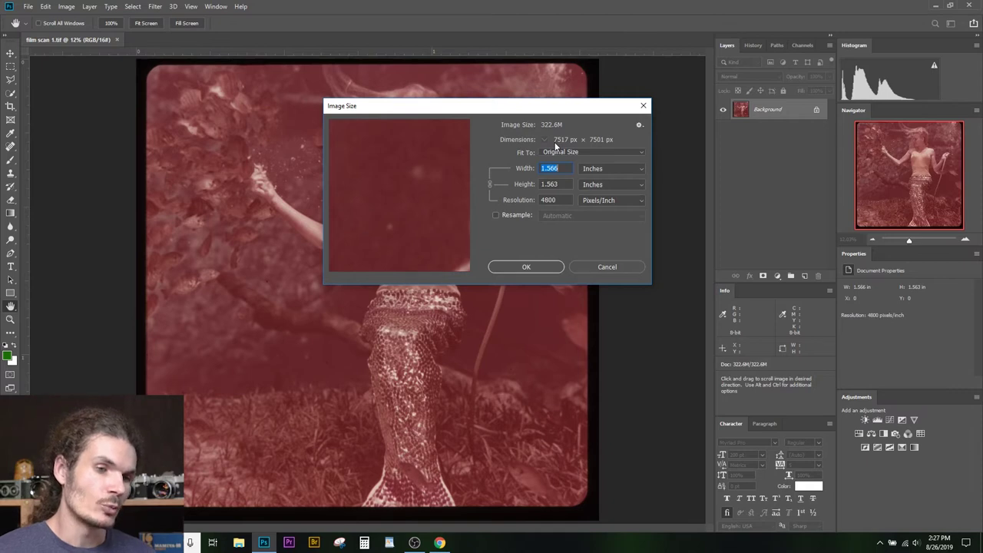
click(592, 271)
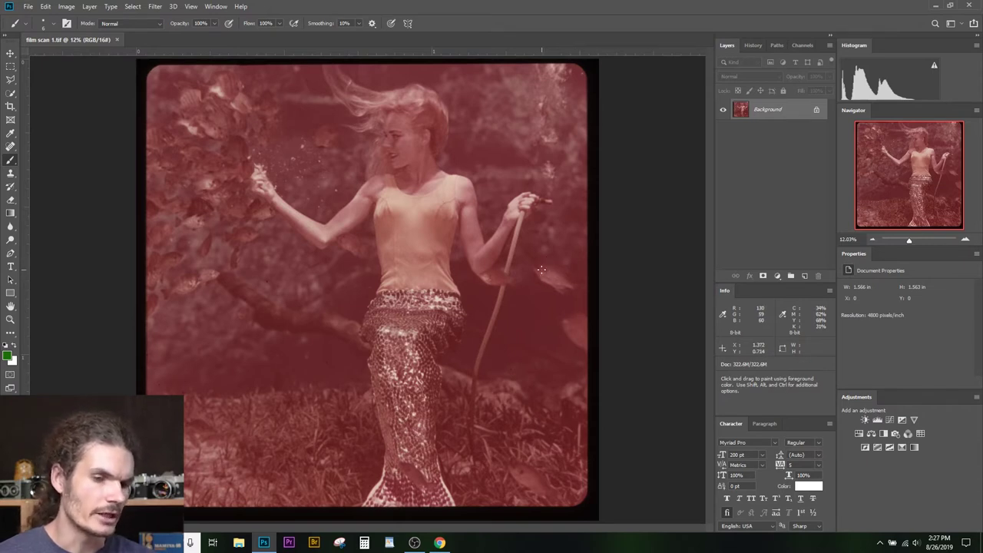
Add a Curves adjustment layer above the scan, enlarge its curve display and switch it to the Red channel
click(890, 420)
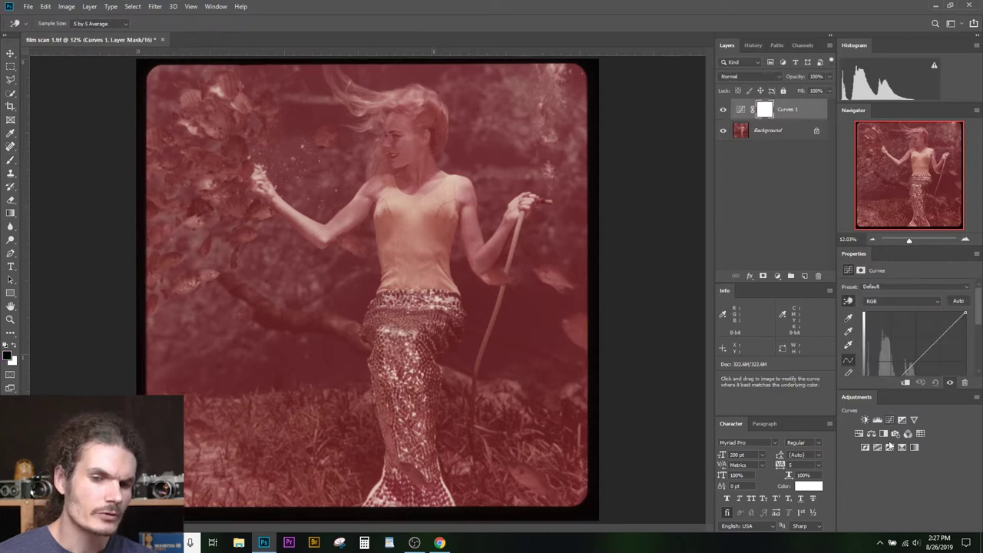
drag(911, 390, 903, 446)
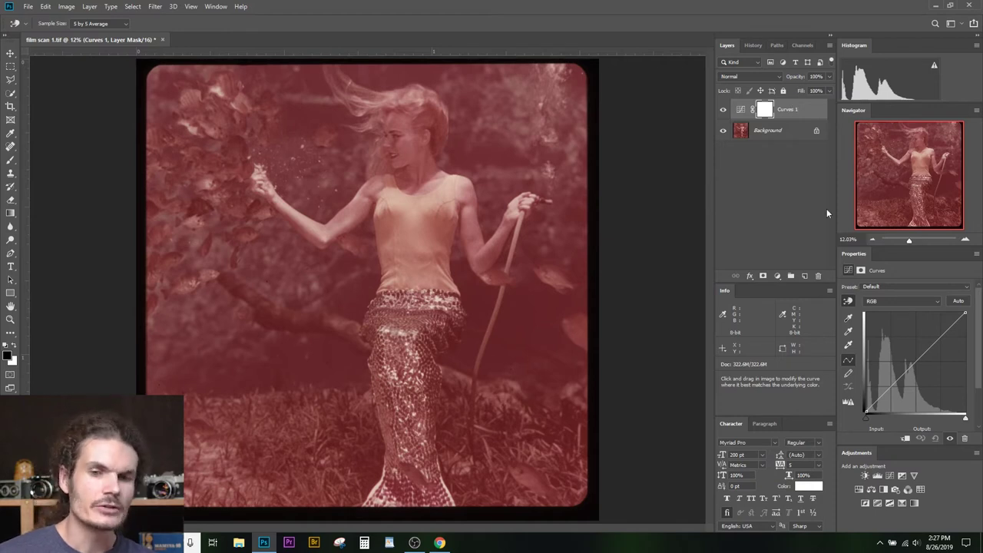
click(894, 300)
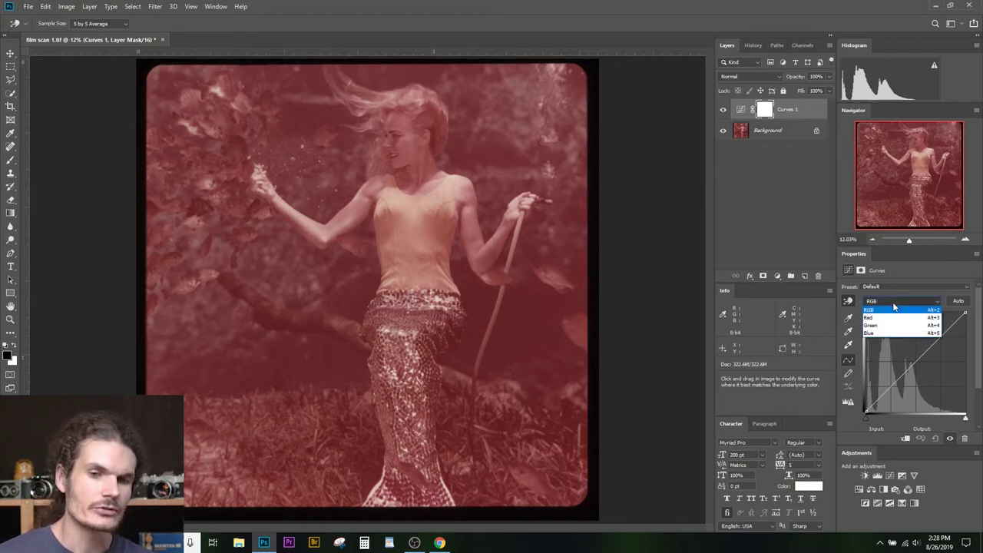
click(883, 318)
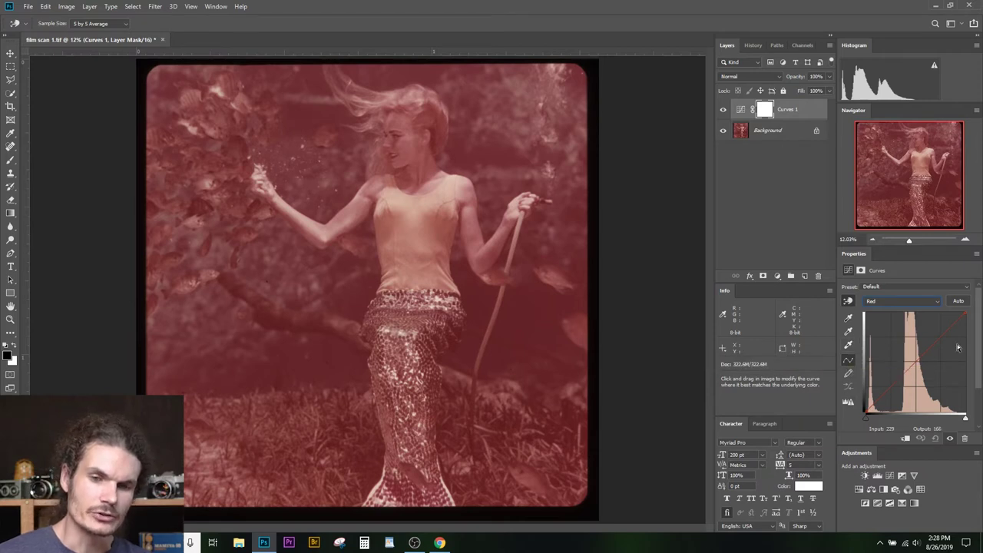
Raise the Red channel's black input point to the start of the main histogram hump, checking the clipping preview in the skirt's darkest shadows
click(849, 320)
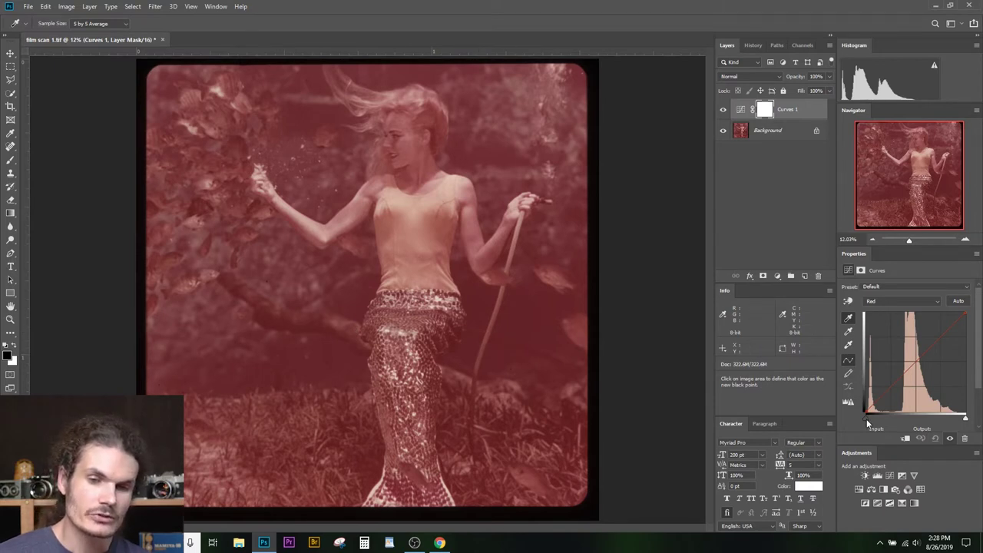
mouse_move(866, 418)
mouse_down()
mouse_move(922, 419)
mouse_move(858, 410)
mouse_move(937, 417)
mouse_move(862, 413)
mouse_move(884, 408)
mouse_move(933, 415)
mouse_move(868, 411)
mouse_move(918, 415)
mouse_move(861, 421)
mouse_up()
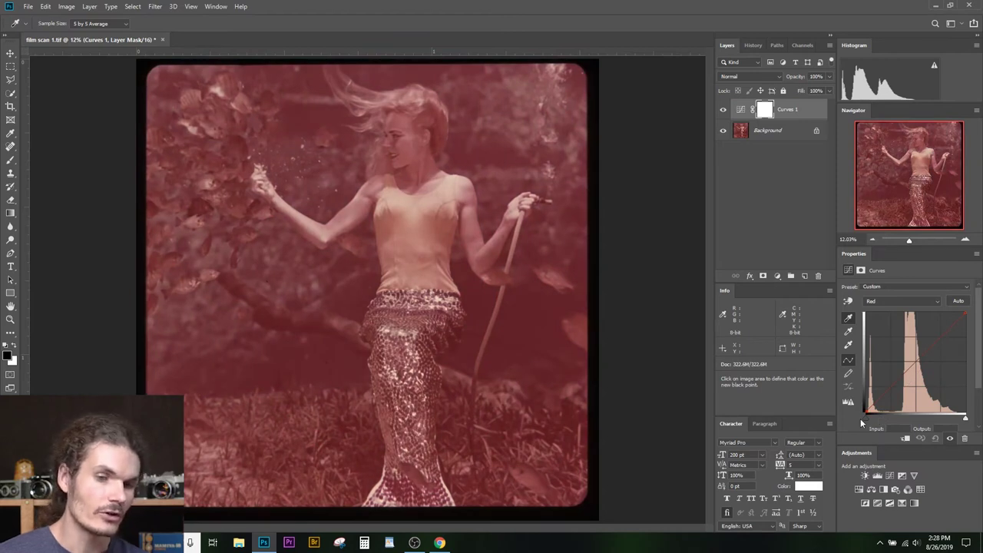
drag(860, 419, 902, 418)
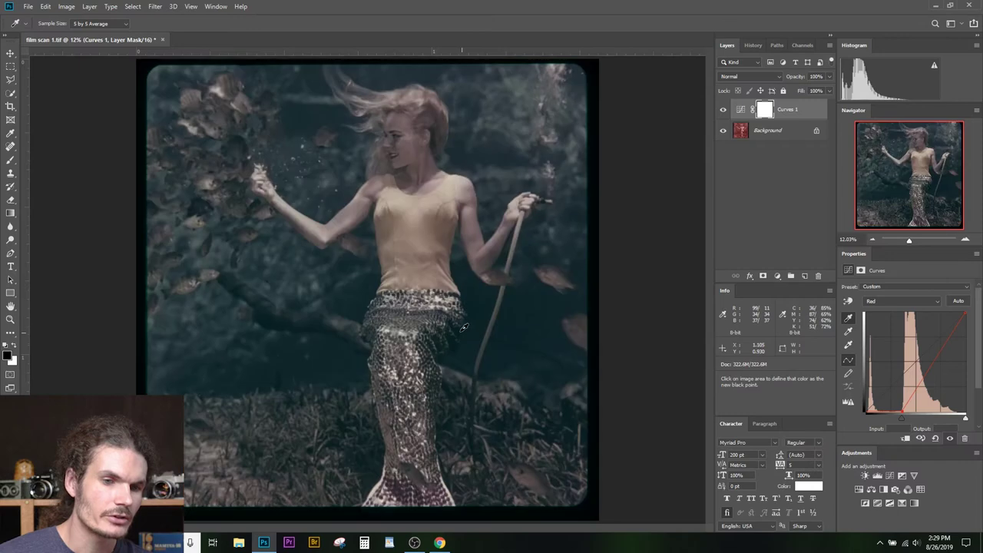
key(alt)
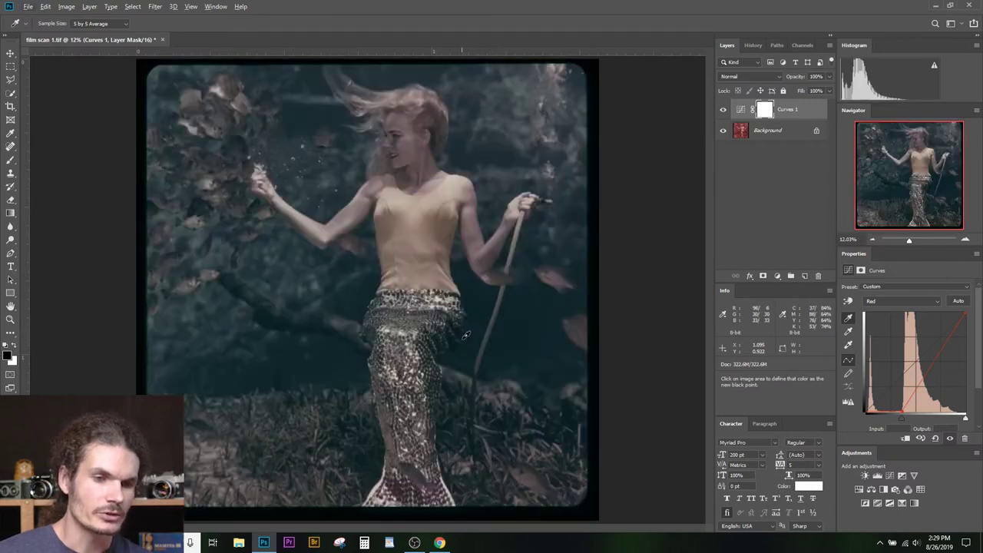
key(z)
drag(465, 335, 470, 304)
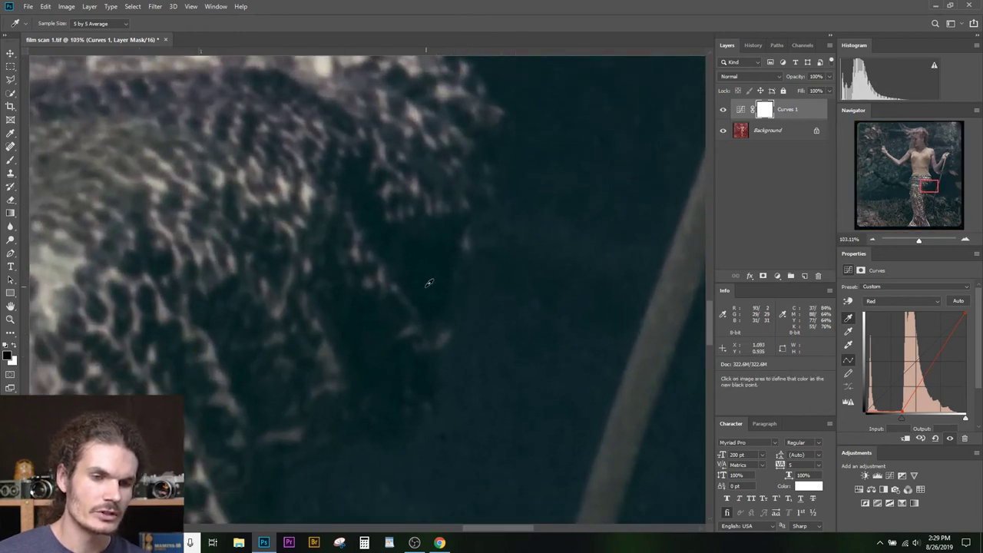
key(alt)
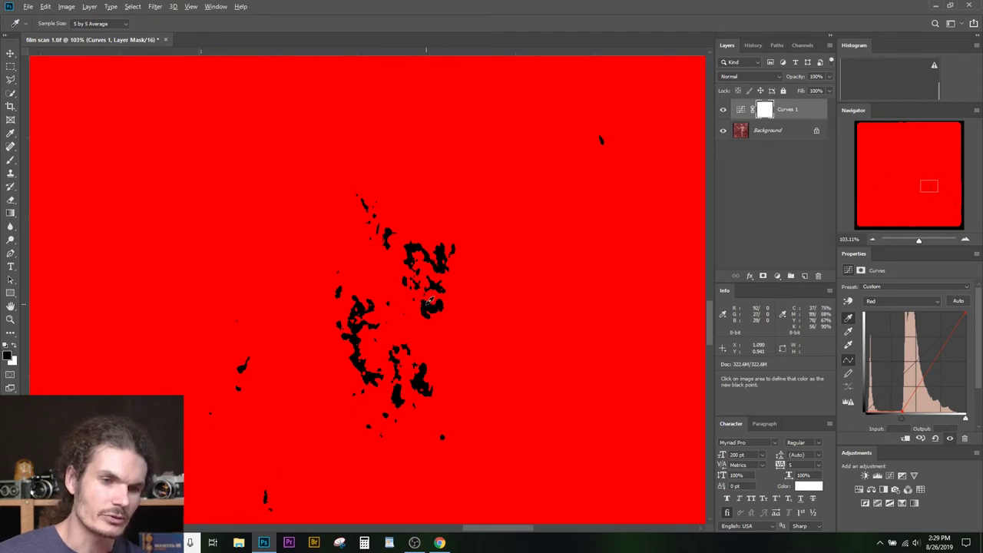
key(alt)
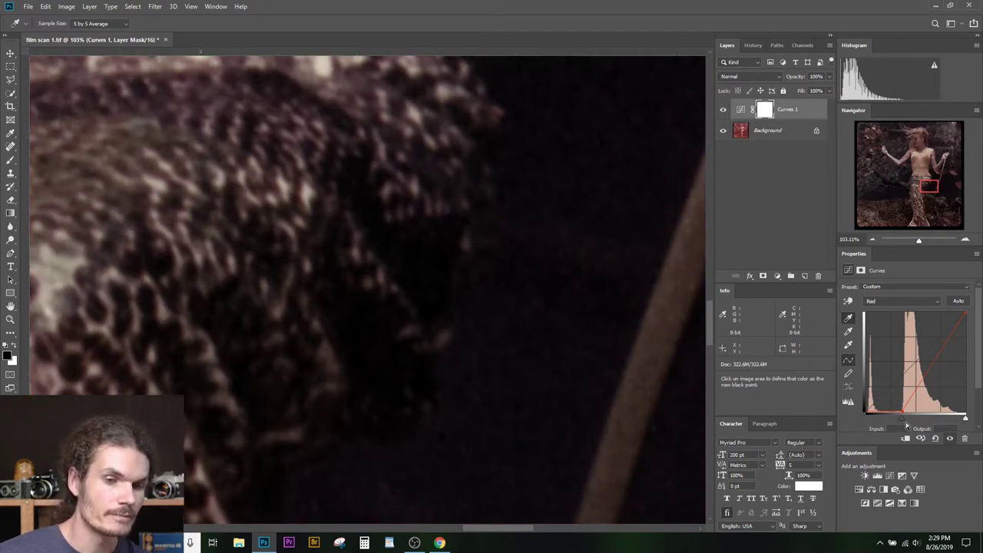
Lower the Red channel's white input point to the highlight end of its histogram, checking the result on the woman's shoulder
drag(526, 254, 436, 274)
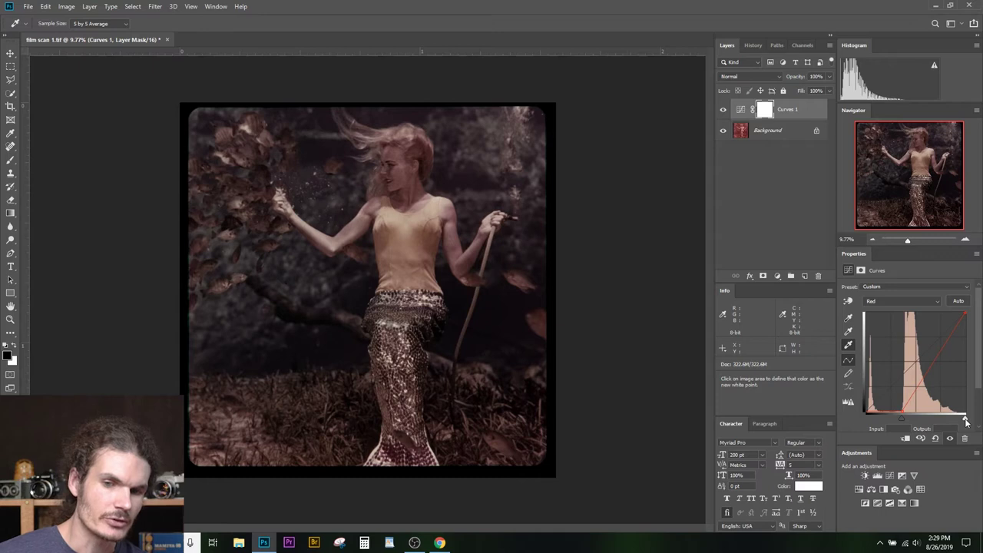
mouse_move(968, 421)
mouse_down()
mouse_move(904, 413)
mouse_move(971, 415)
mouse_up()
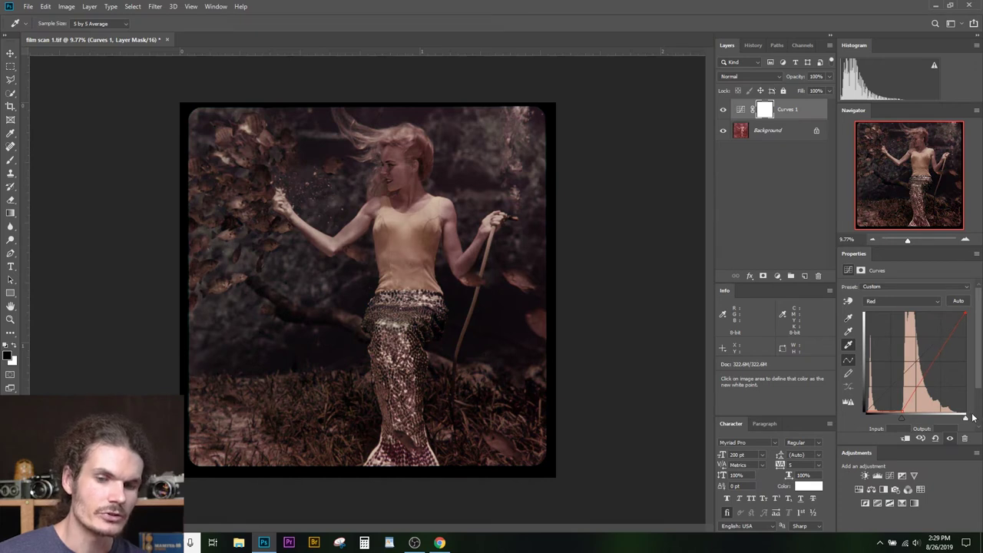
mouse_move(970, 418)
mouse_down()
mouse_move(898, 411)
mouse_move(972, 423)
mouse_move(941, 421)
mouse_move(963, 420)
mouse_move(951, 421)
mouse_up()
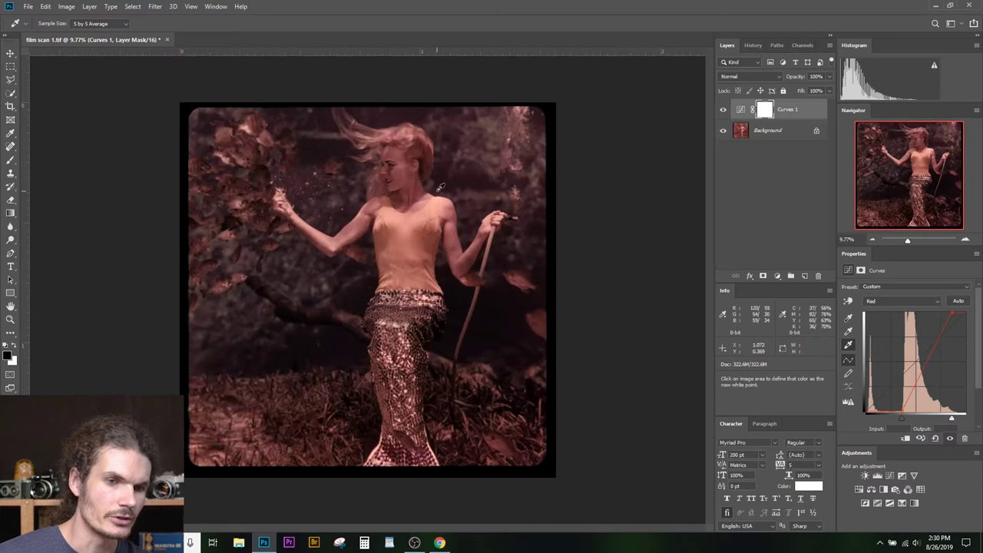
key(z)
drag(441, 190, 527, 208)
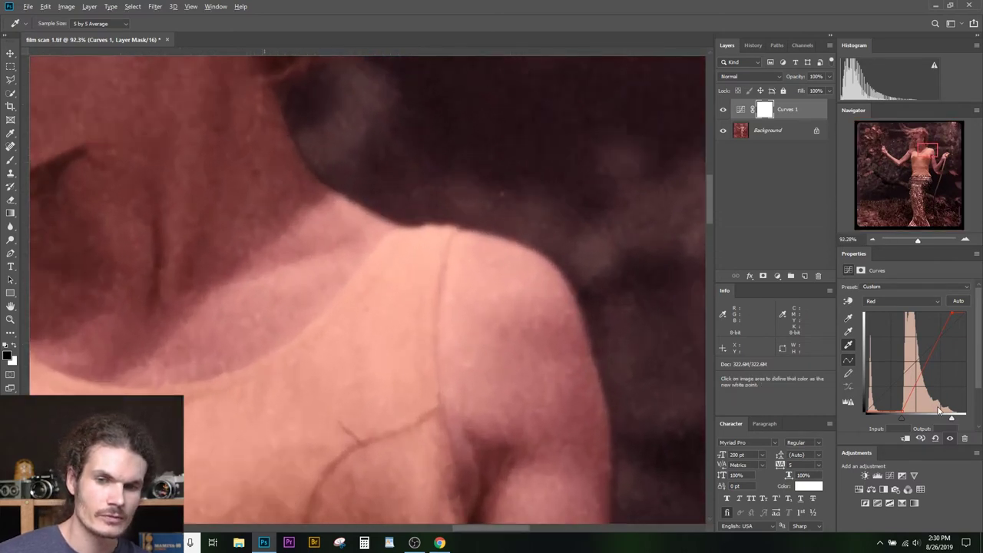
drag(951, 420, 952, 420)
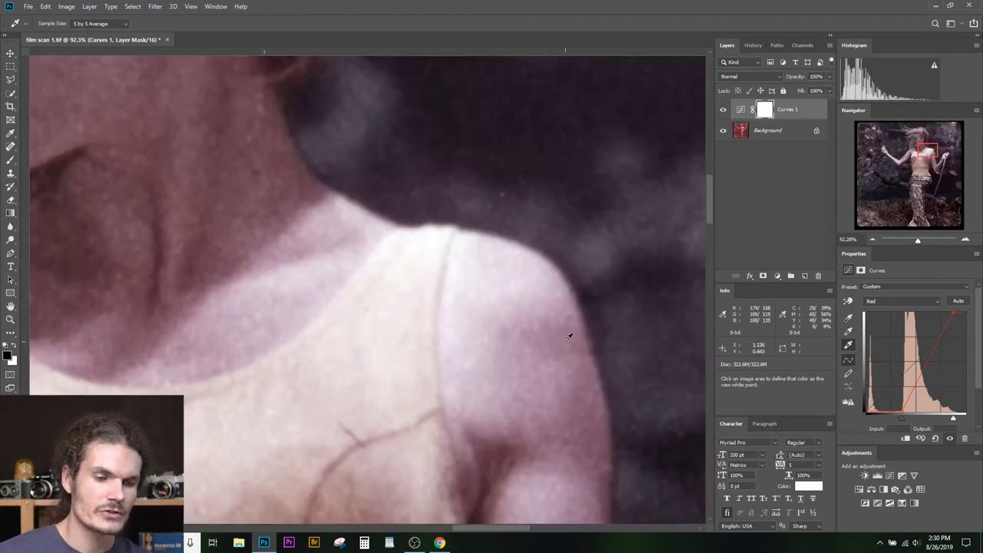
Compare the whole image before and after the Red channel correction by toggling the Curves layer's visibility
drag(568, 336, 462, 380)
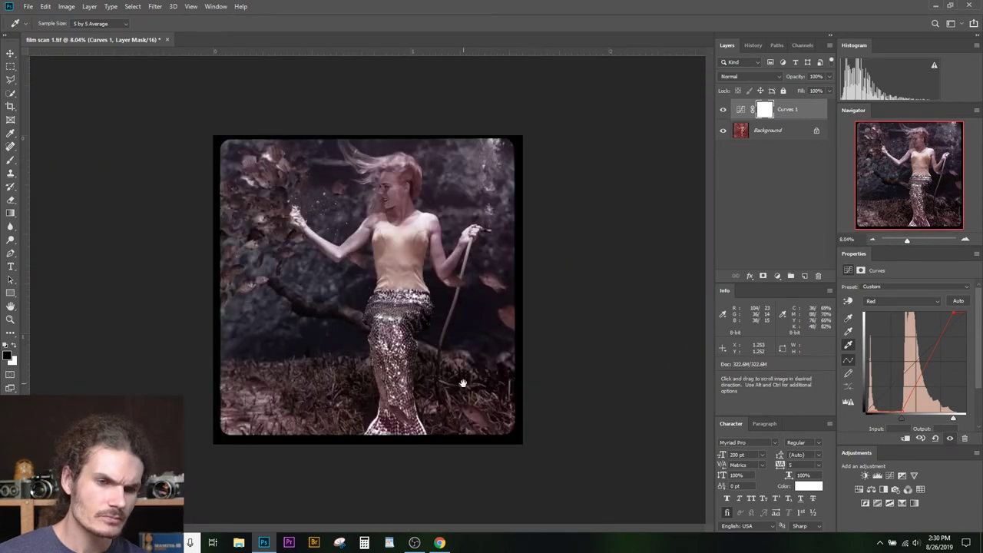
click(721, 110)
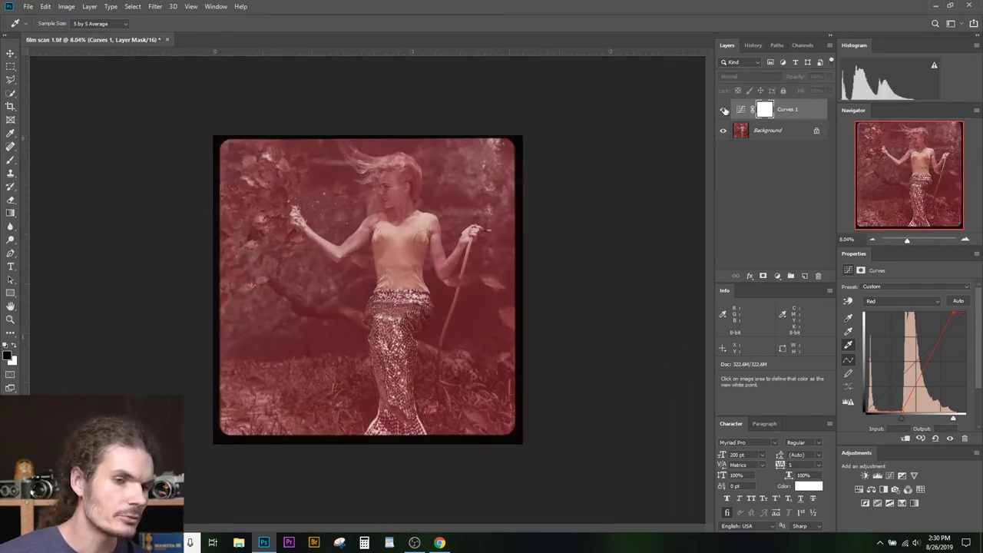
click(722, 110)
click(722, 110)
click(722, 110)
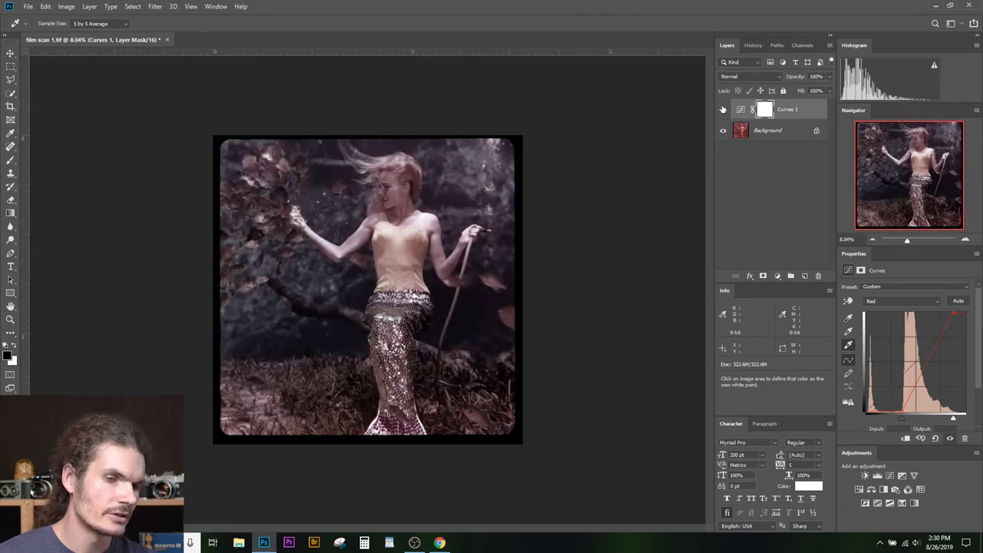
click(721, 110)
click(722, 110)
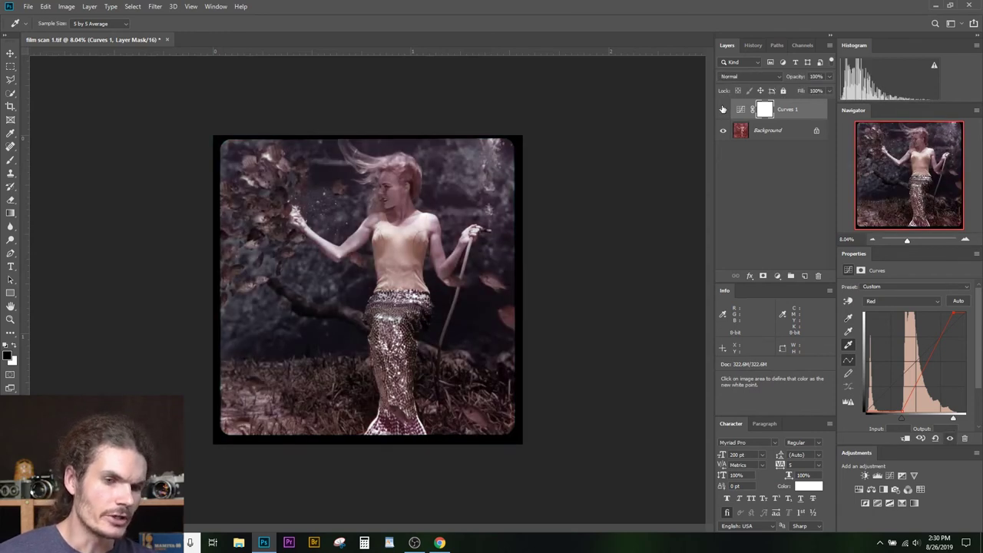
click(722, 110)
click(722, 110)
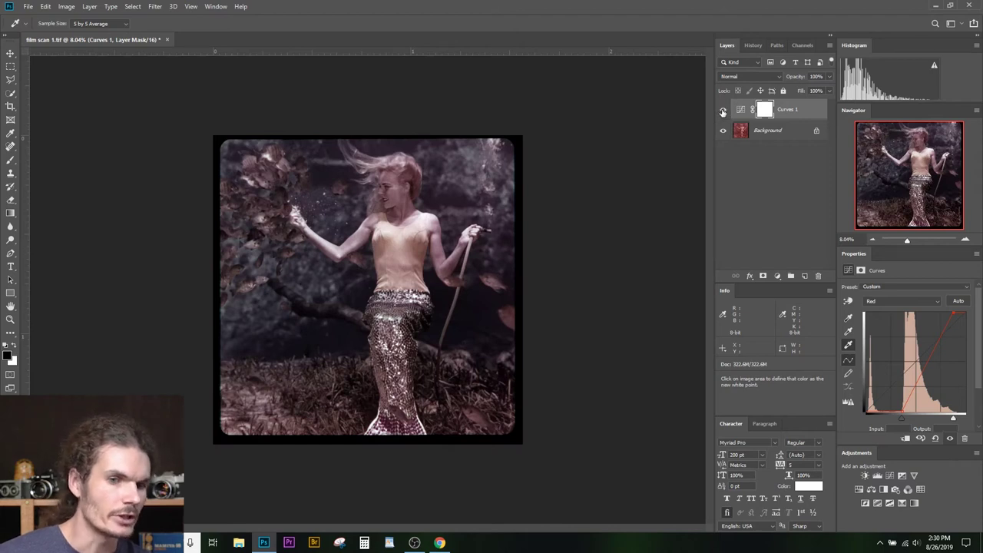
click(721, 109)
click(722, 110)
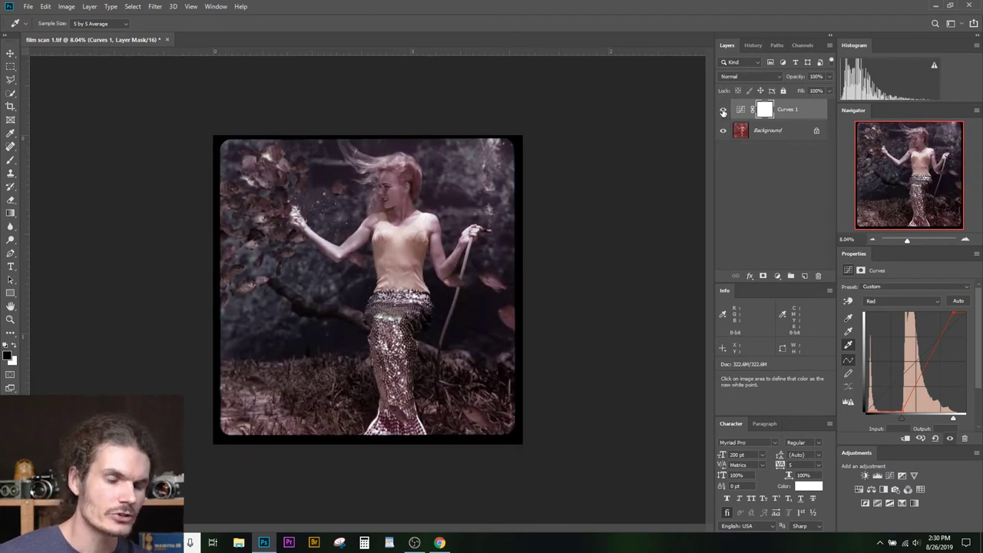
click(722, 110)
click(721, 111)
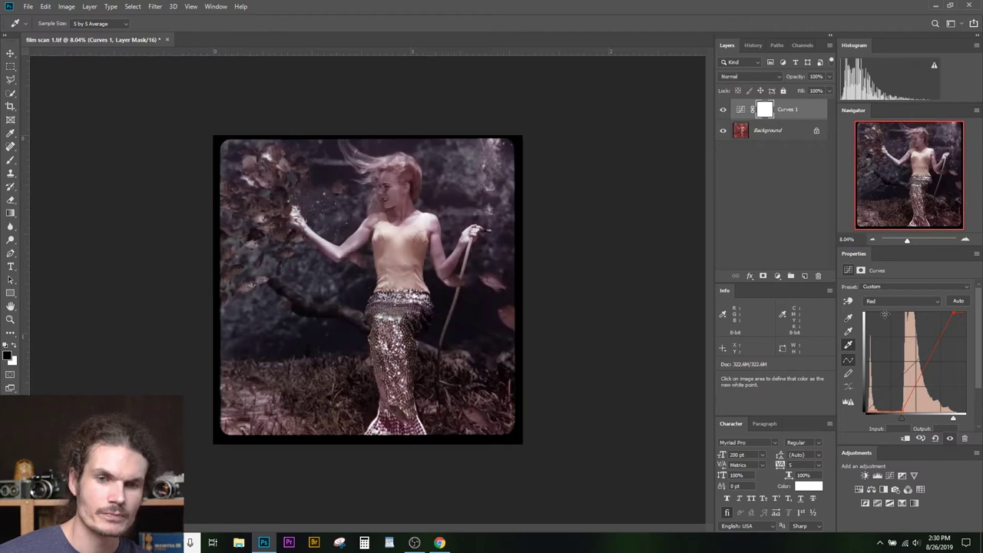
Switch the Curves layer to the Green channel and reset its black and white input points to the full range
click(883, 301)
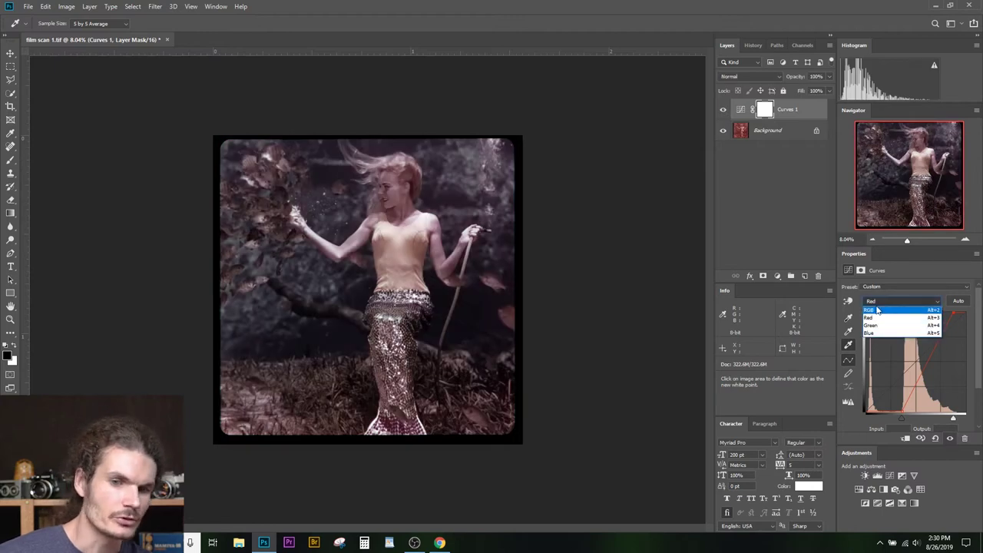
click(869, 324)
drag(893, 376, 898, 361)
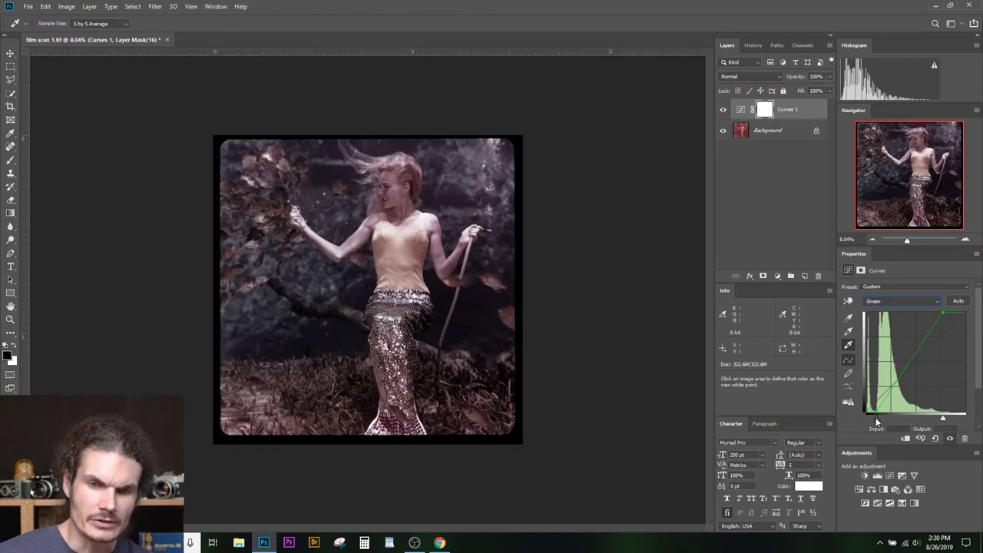
click(888, 301)
click(888, 307)
click(888, 303)
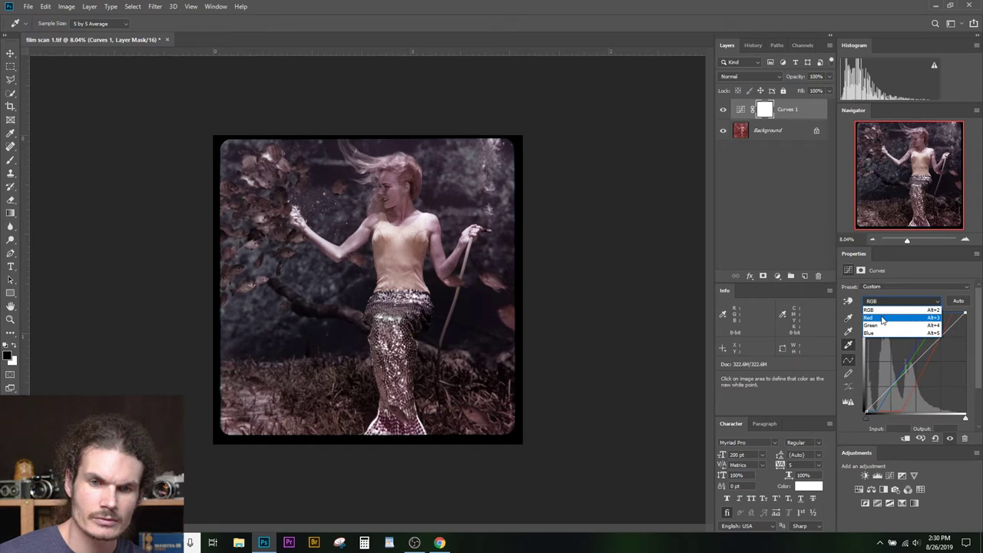
click(879, 324)
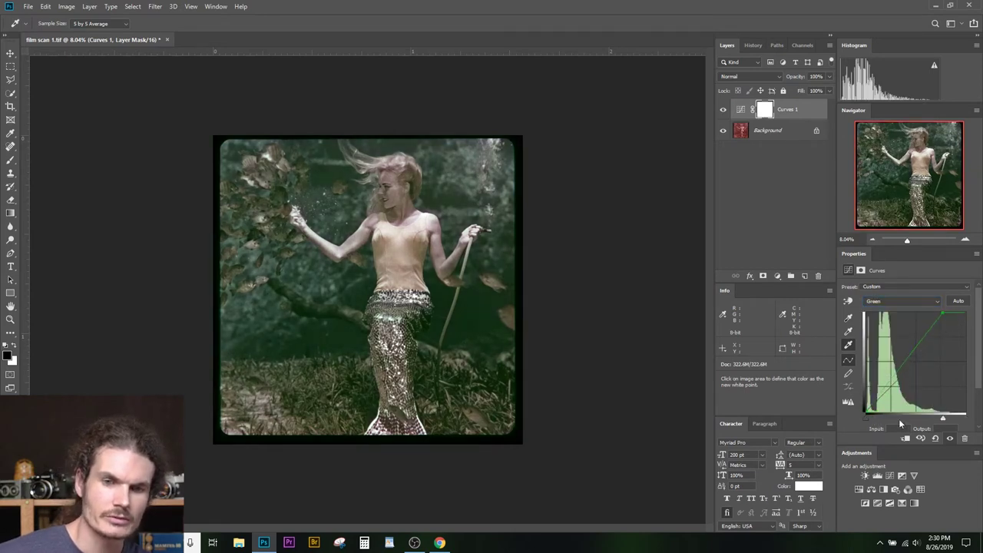
drag(945, 420, 965, 418)
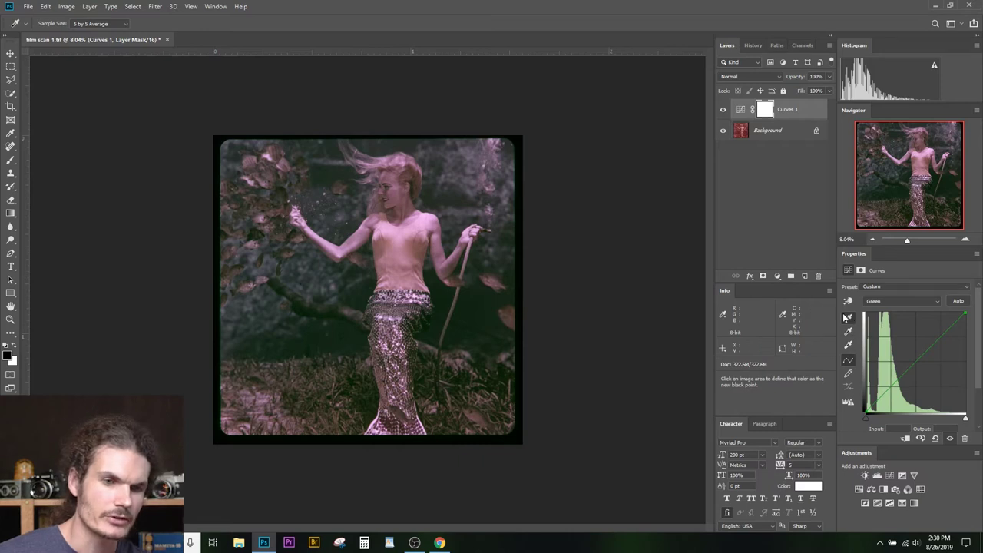
Raise the Green channel's black input point to the start of its main histogram hump, checking shadow clipping beside the skirt
drag(865, 416, 876, 417)
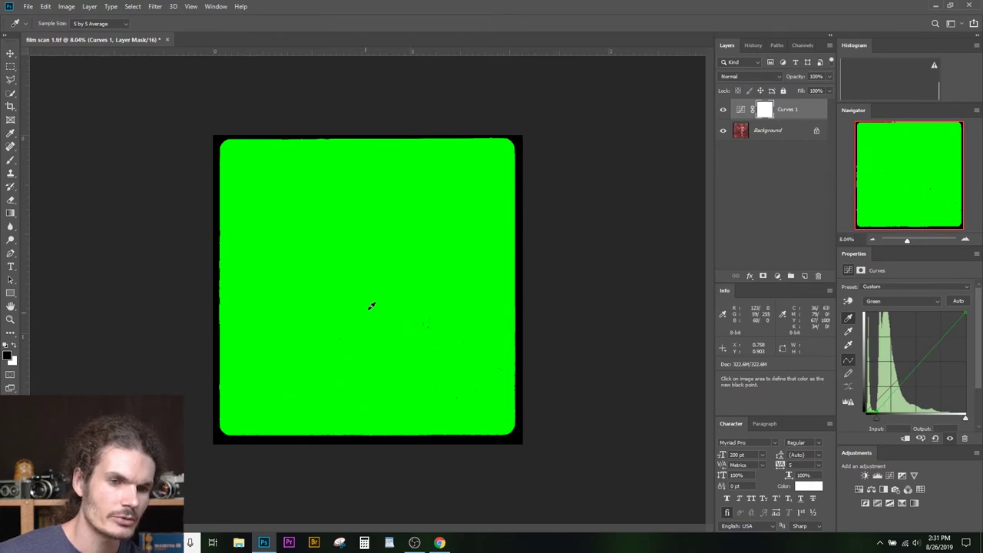
drag(366, 307, 532, 338)
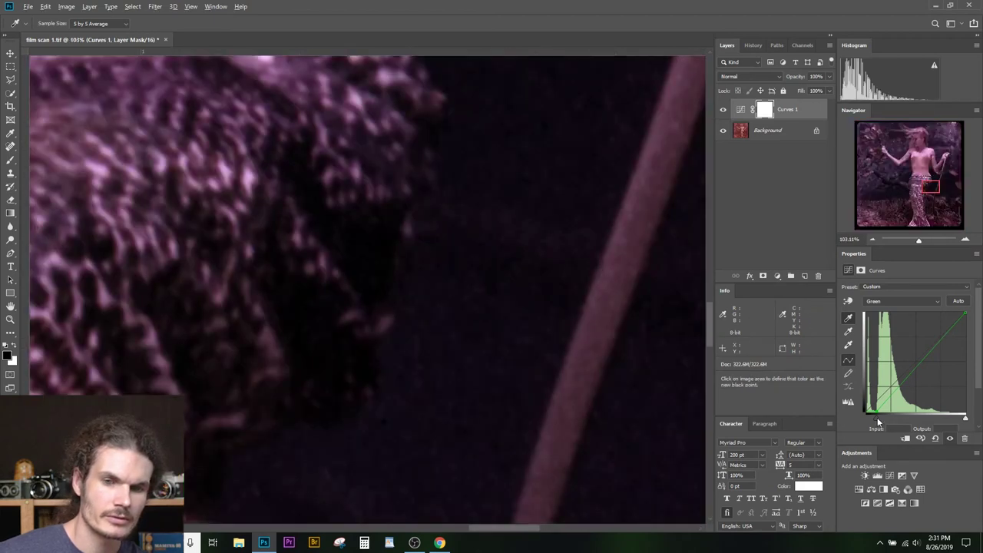
drag(879, 422, 875, 423)
key(alt)
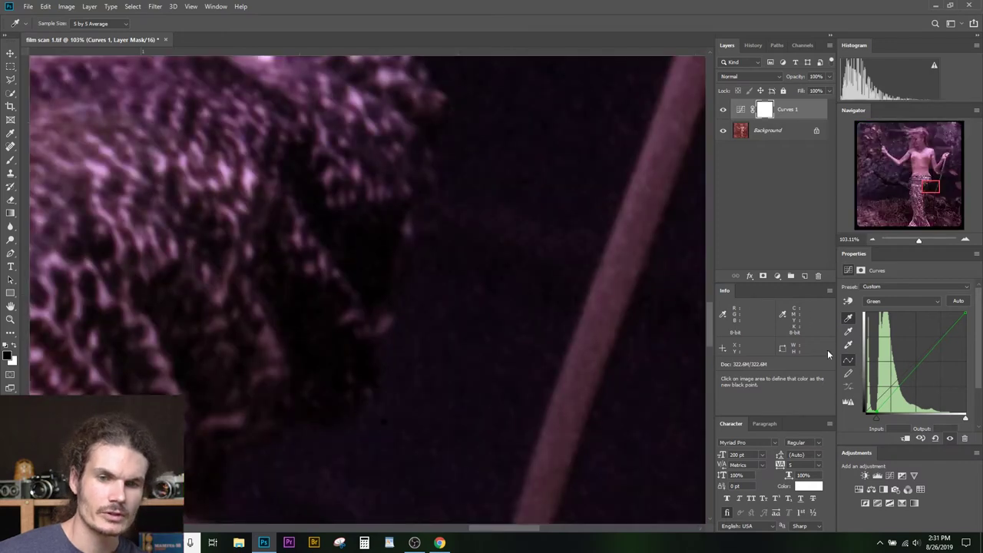
Lower the Green channel's white input point to the highlight end of its histogram, checking highlight clipping on the skirt's sequined waistband
click(849, 346)
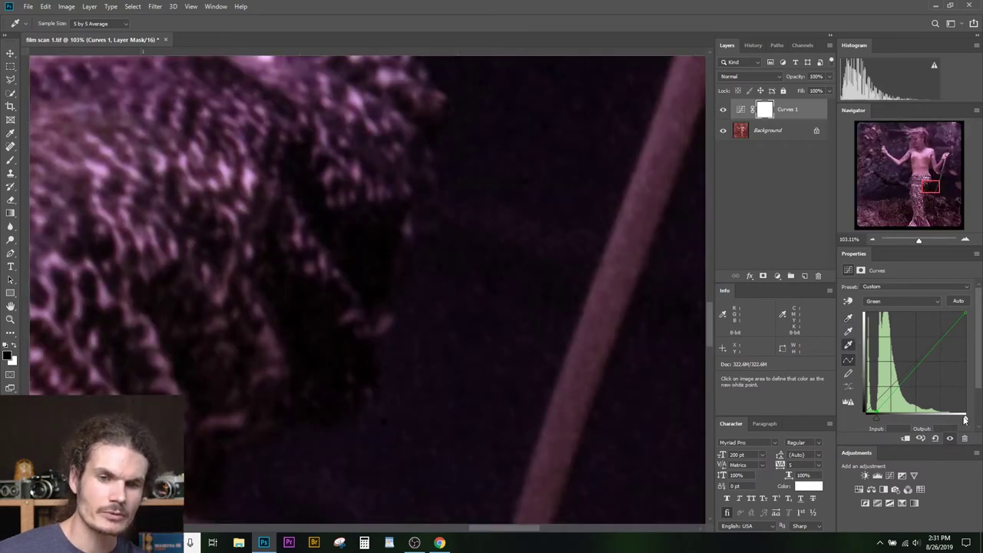
key(ctrl+0)
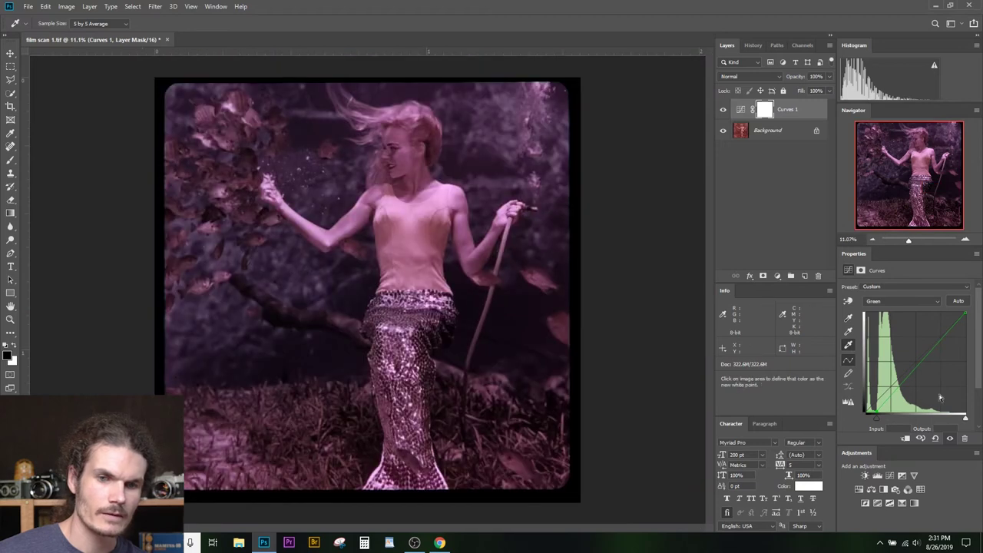
drag(966, 419, 945, 421)
drag(447, 304, 541, 308)
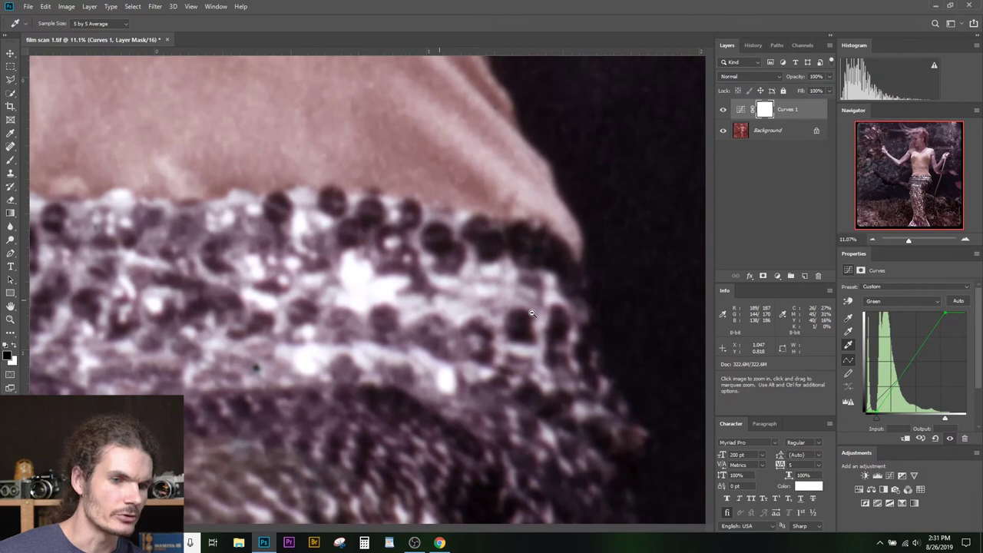
drag(944, 421, 948, 421)
drag(366, 280, 361, 274)
key(h)
drag(387, 342, 387, 342)
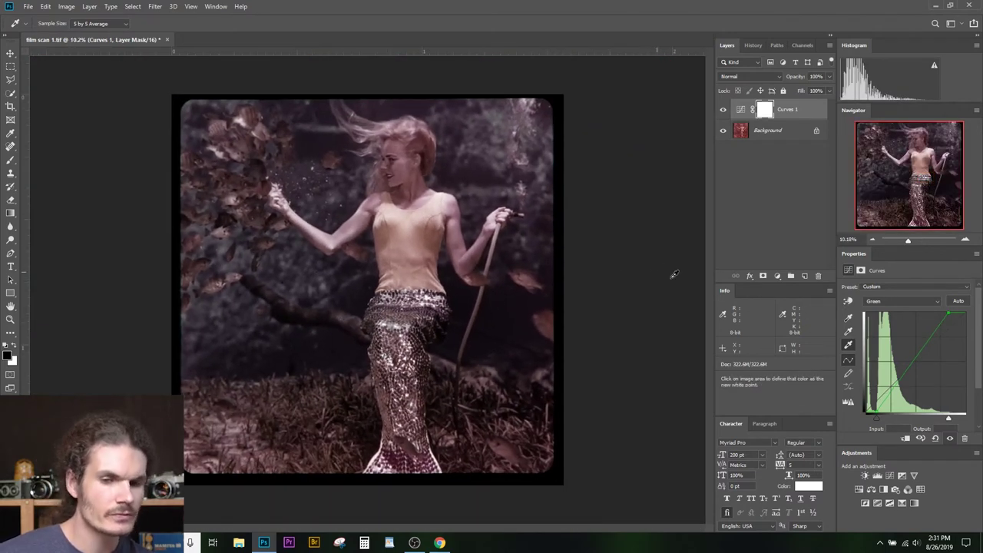
Switch the Curves layer to the Blue channel and reset its black and white input points to the full range
click(887, 304)
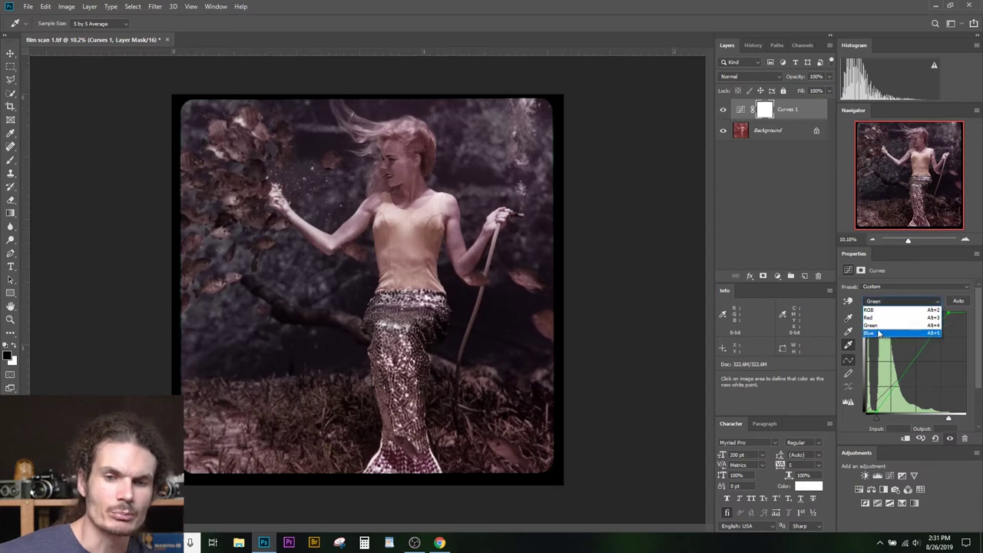
click(879, 334)
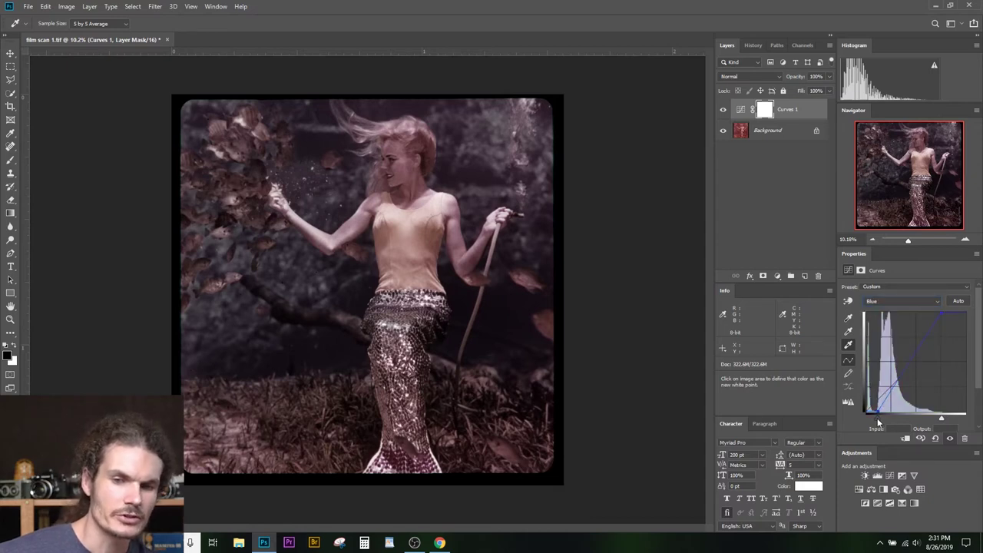
drag(879, 424, 875, 407)
drag(942, 418, 965, 418)
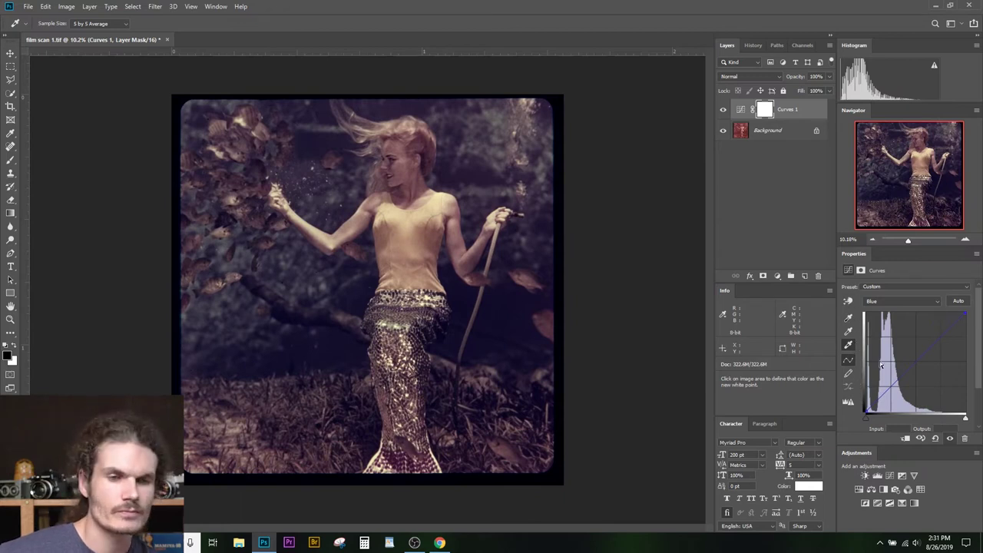
Raise the Blue channel's black input point to just before its main histogram hump, checking the shadows beside the skirt
click(847, 318)
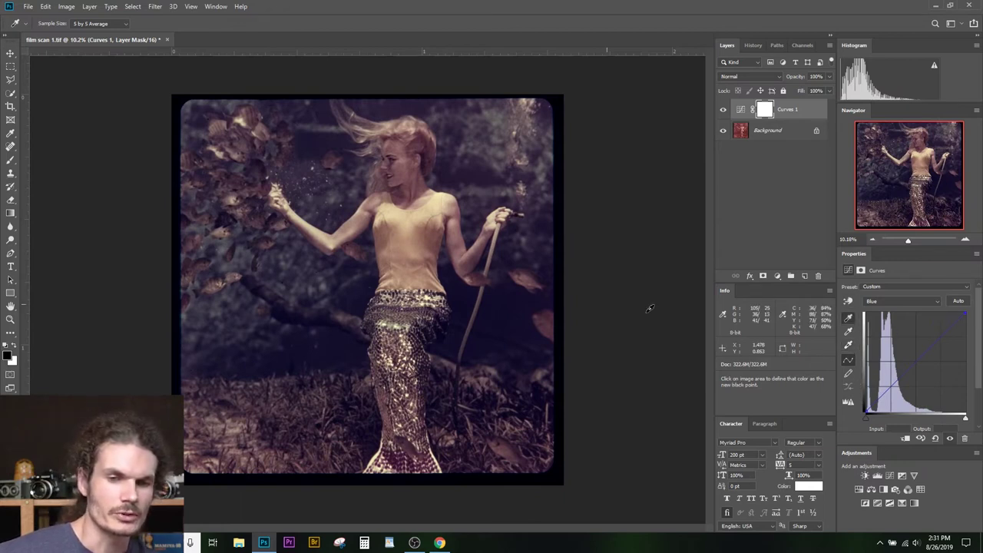
drag(866, 421, 873, 420)
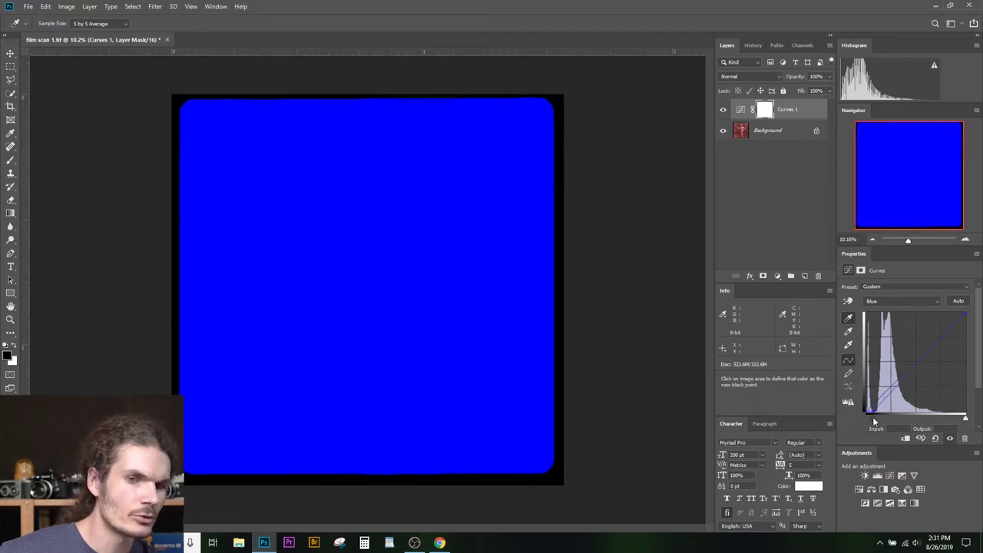
drag(873, 420, 873, 421)
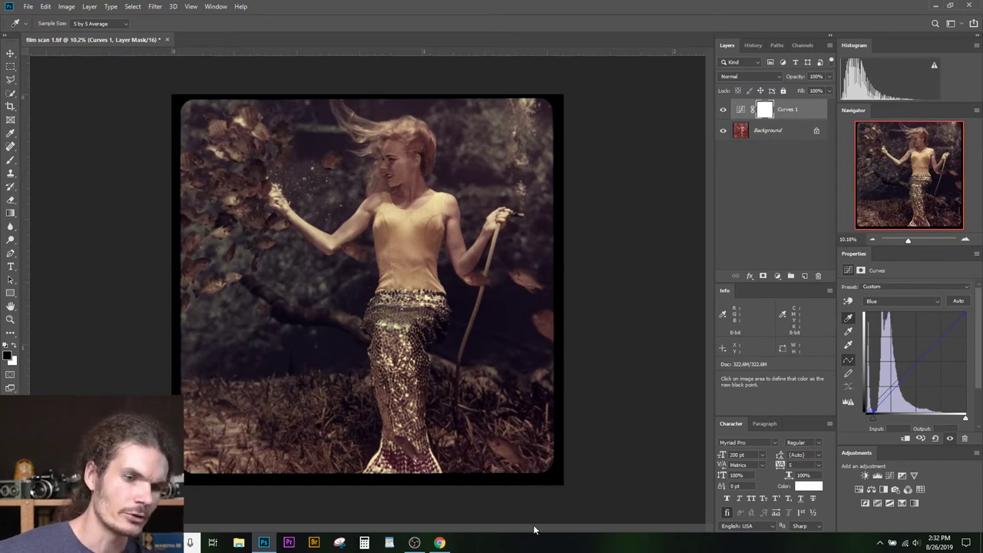
drag(875, 424, 881, 424)
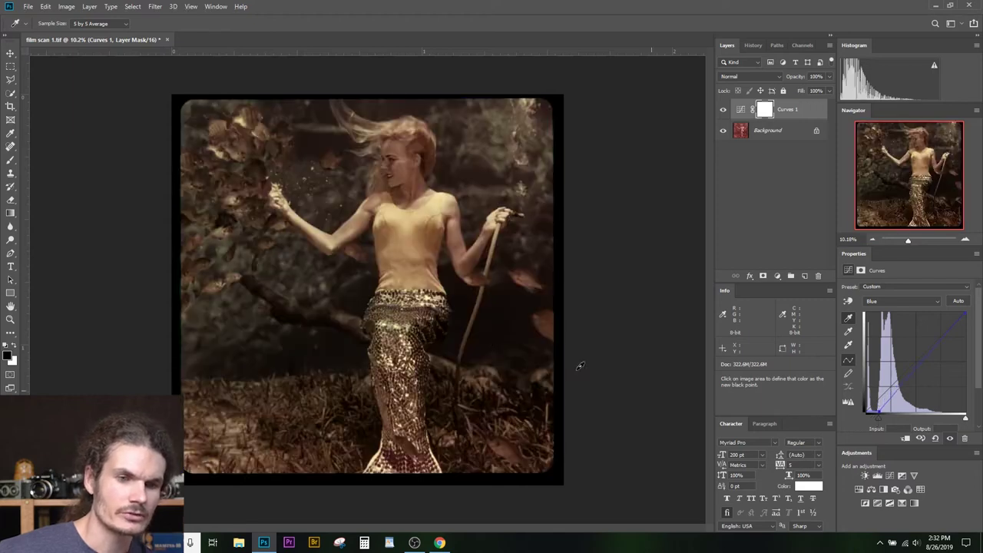
scroll(580, 366, up, 10)
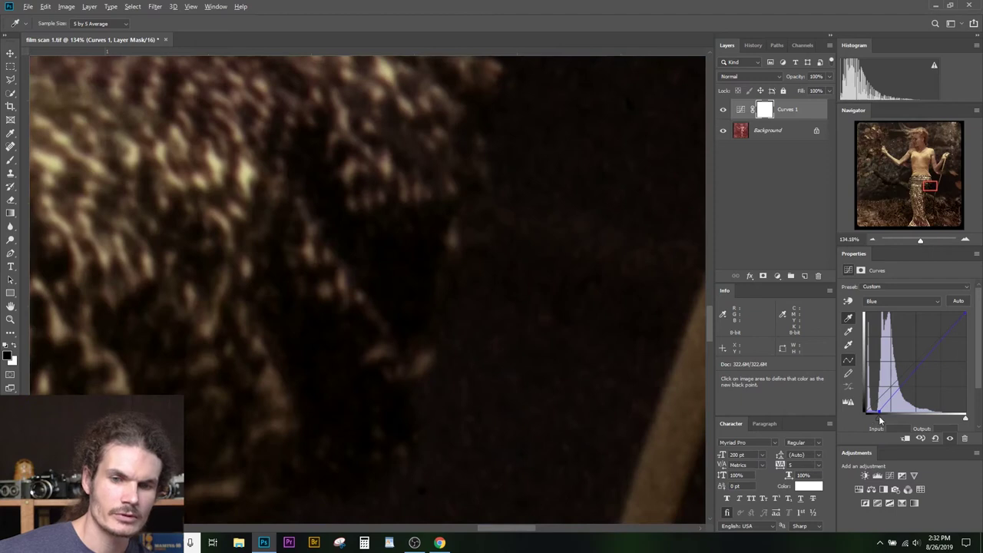
drag(880, 421, 877, 423)
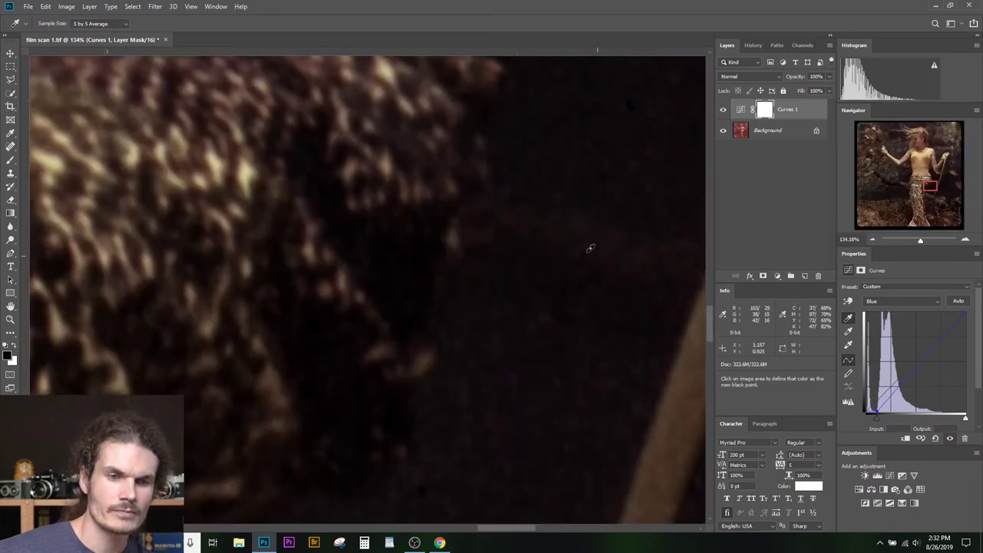
Lower the Blue channel's white input point to the highlight end of its histogram, checking clipping on the waistband sequins
key(ctrl+0)
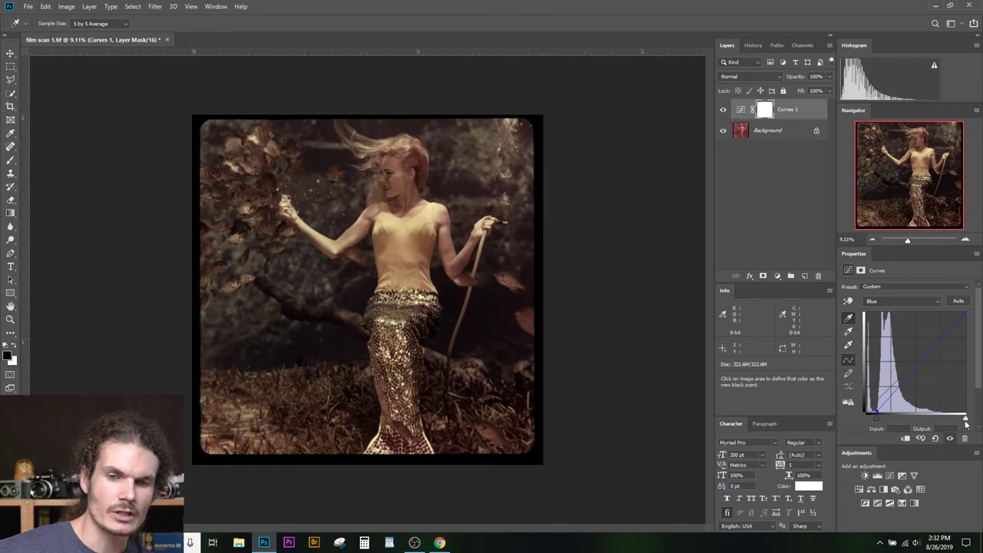
click(848, 345)
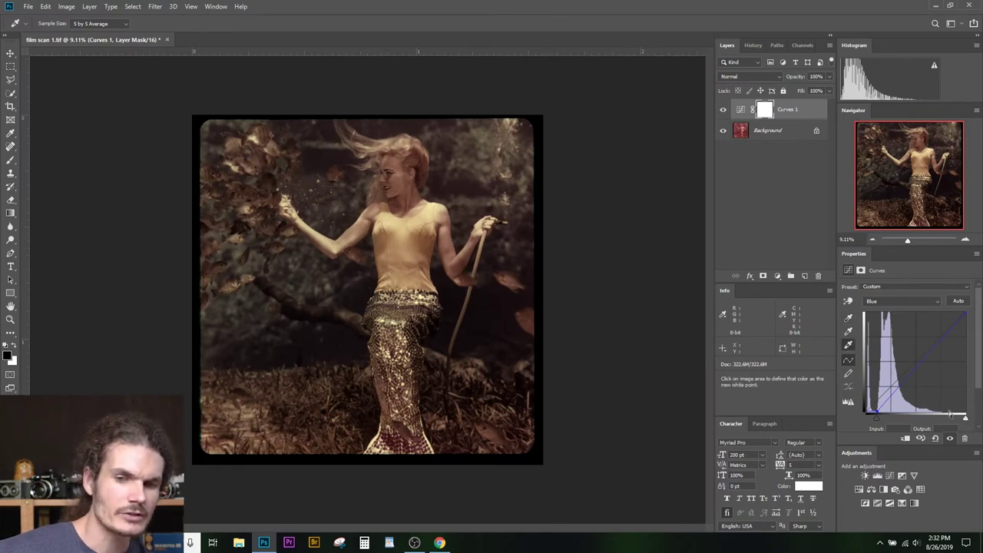
drag(966, 420, 937, 419)
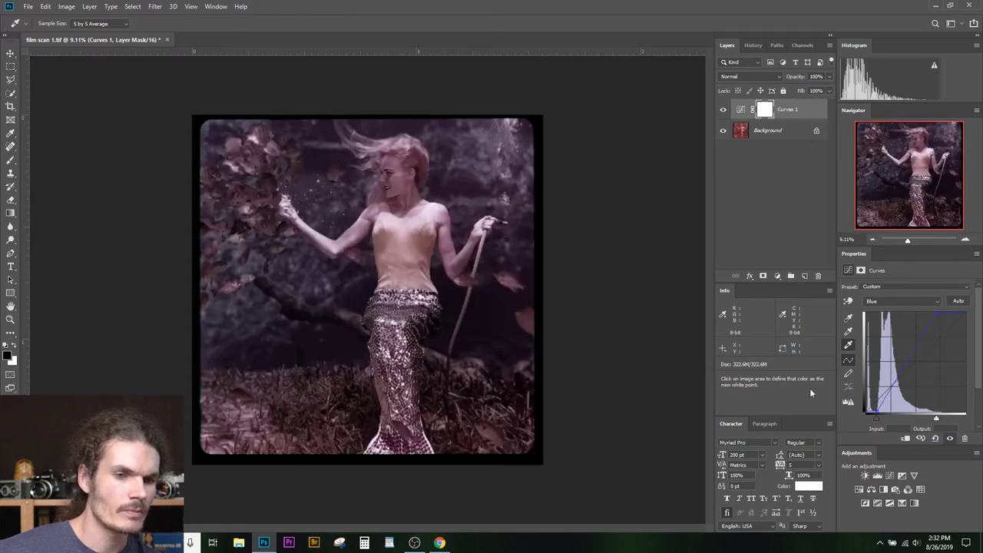
key(z)
drag(491, 309, 571, 330)
drag(937, 420, 936, 420)
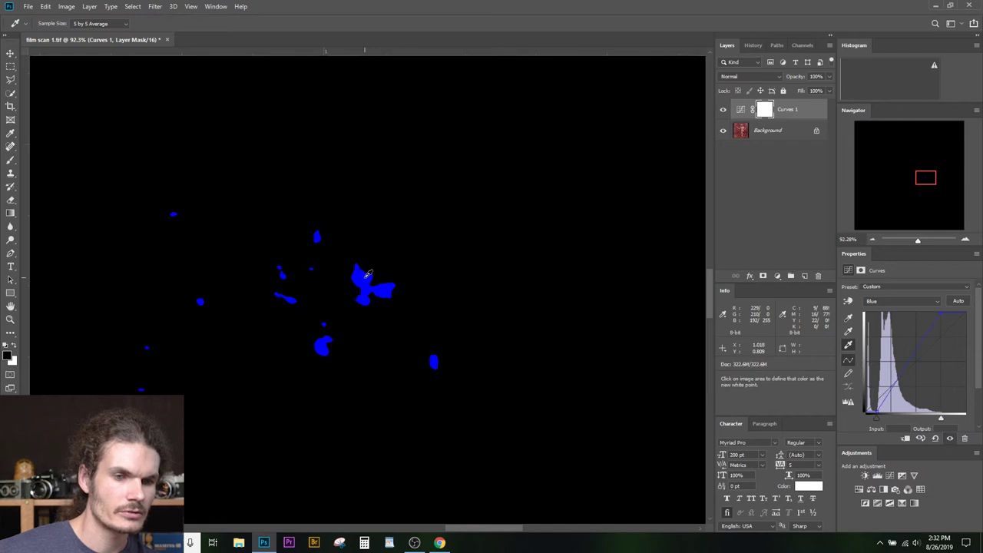
key(z)
drag(684, 368, 547, 327)
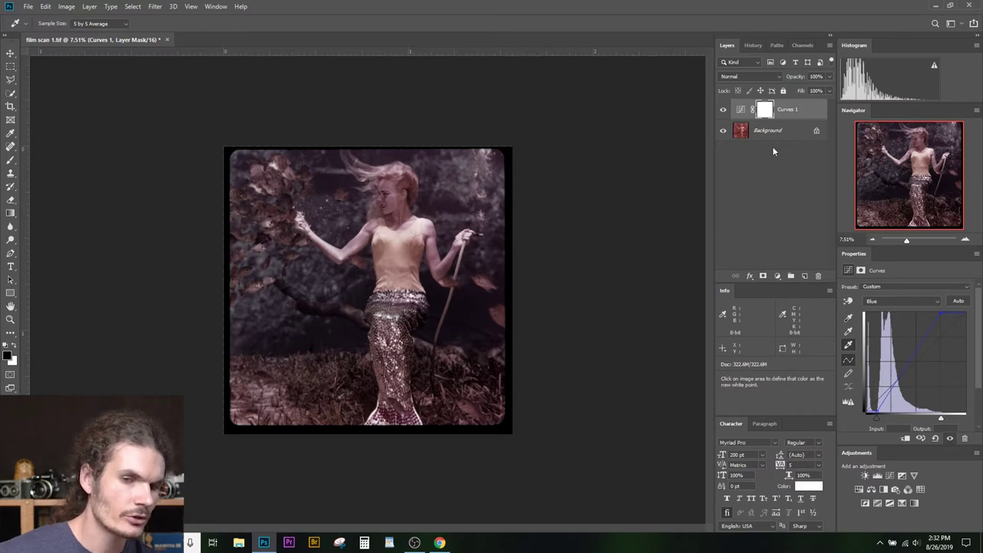
Compare the whole image before and after the three-channel correction by toggling the Curves layer's visibility
click(723, 109)
key(z)
click(396, 274)
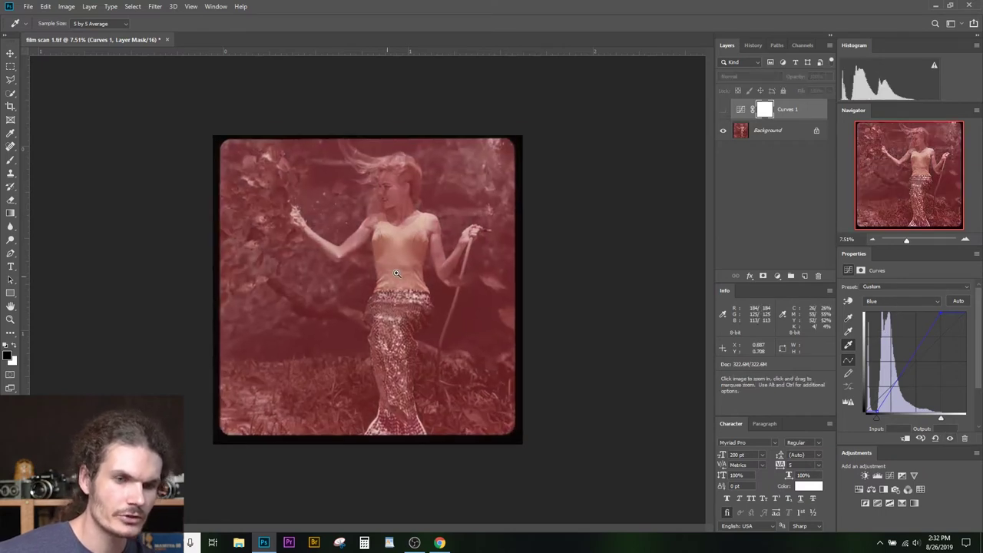
click(396, 274)
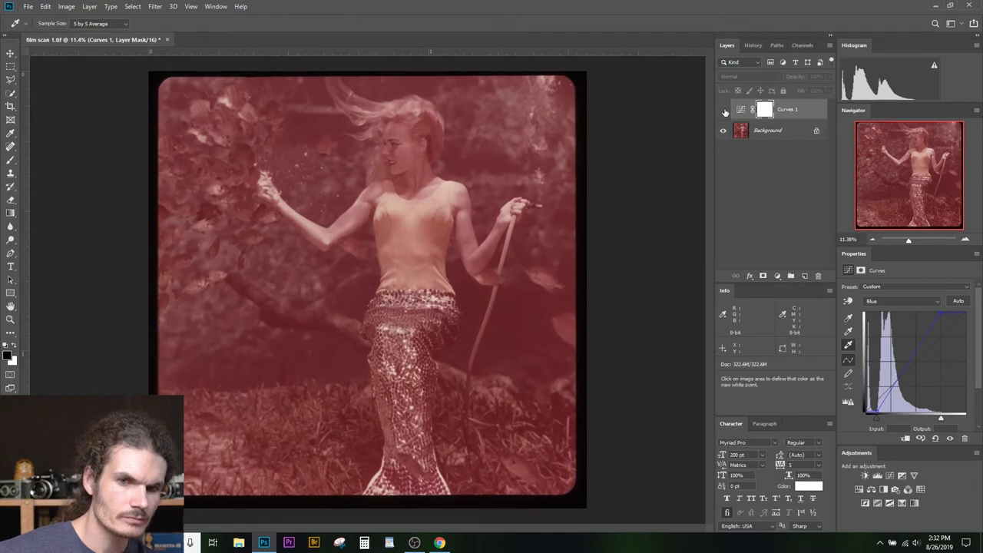
click(722, 109)
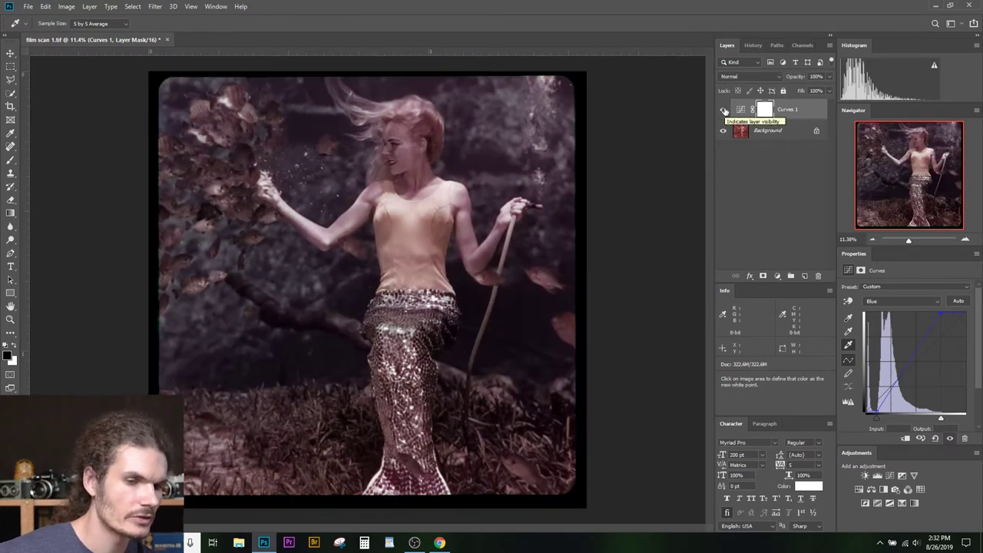
click(724, 110)
click(723, 110)
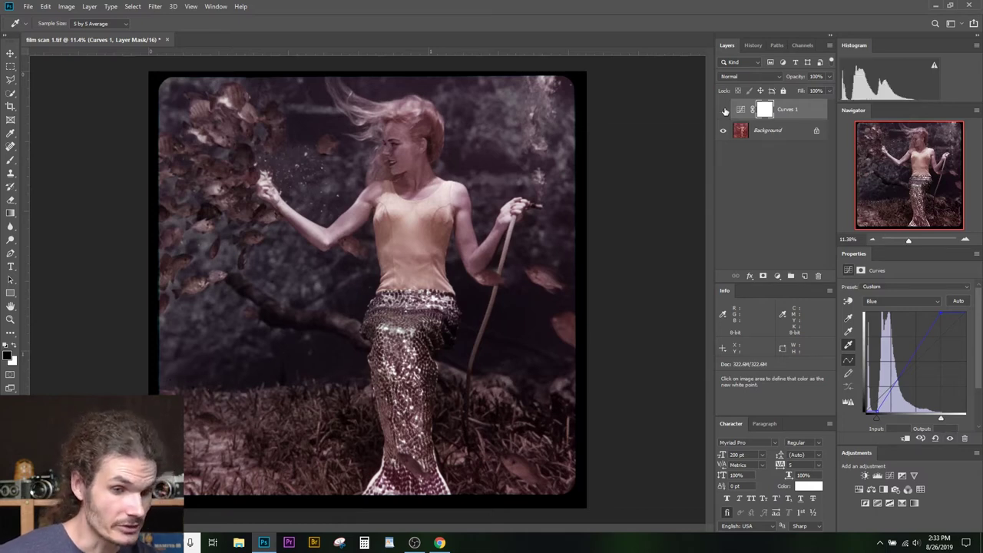
click(723, 110)
click(723, 110)
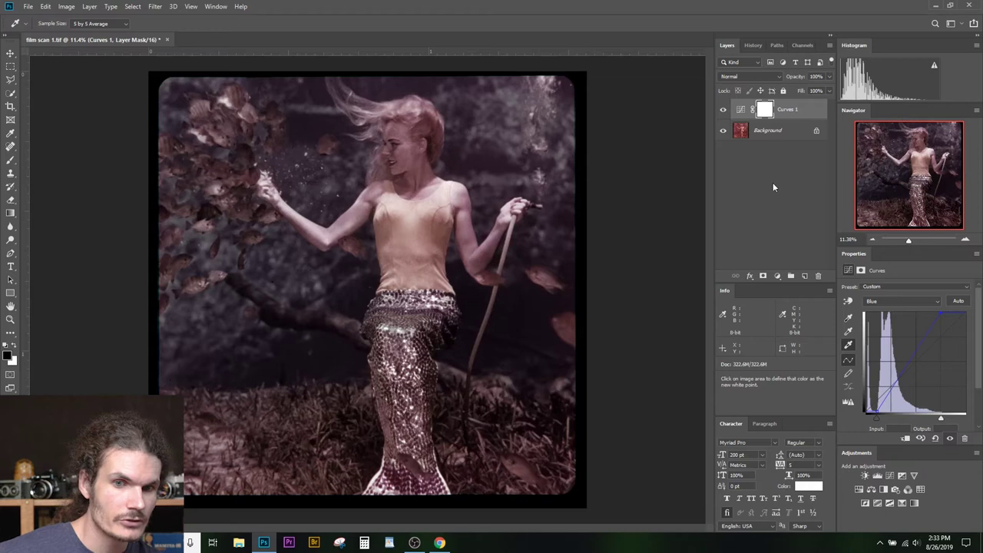
Duplicate the Background layer and open the copy in the Camera Raw Filter
drag(780, 132, 804, 275)
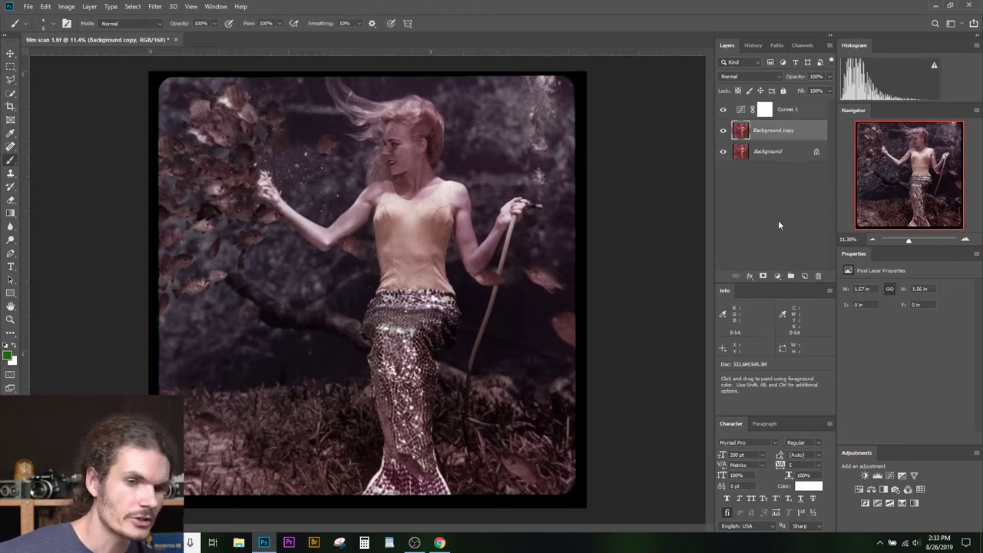
click(155, 6)
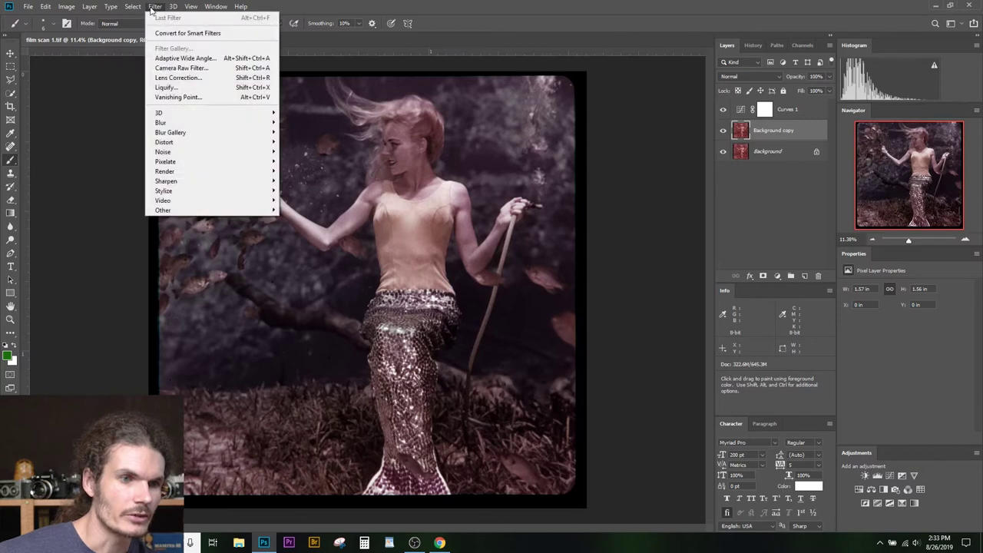
click(156, 7)
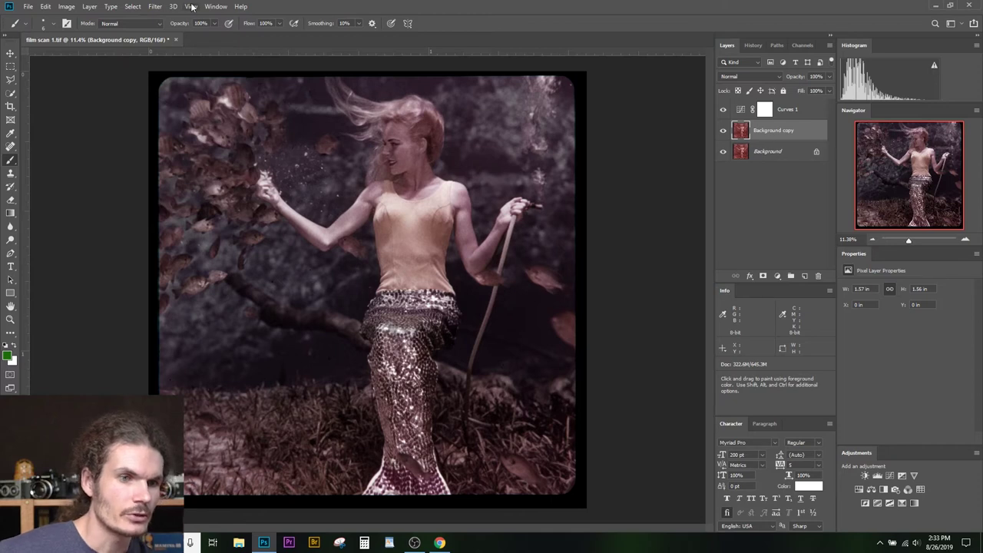
click(155, 7)
click(162, 68)
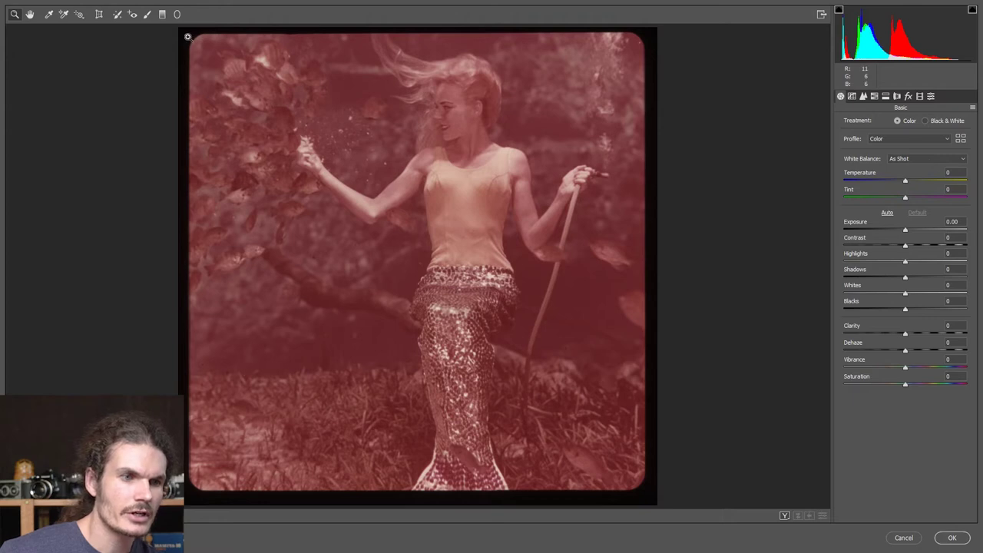
Try white balance samples on the hose, fish, waistband and dark background, ending on the upper part of the fish cluster
click(49, 14)
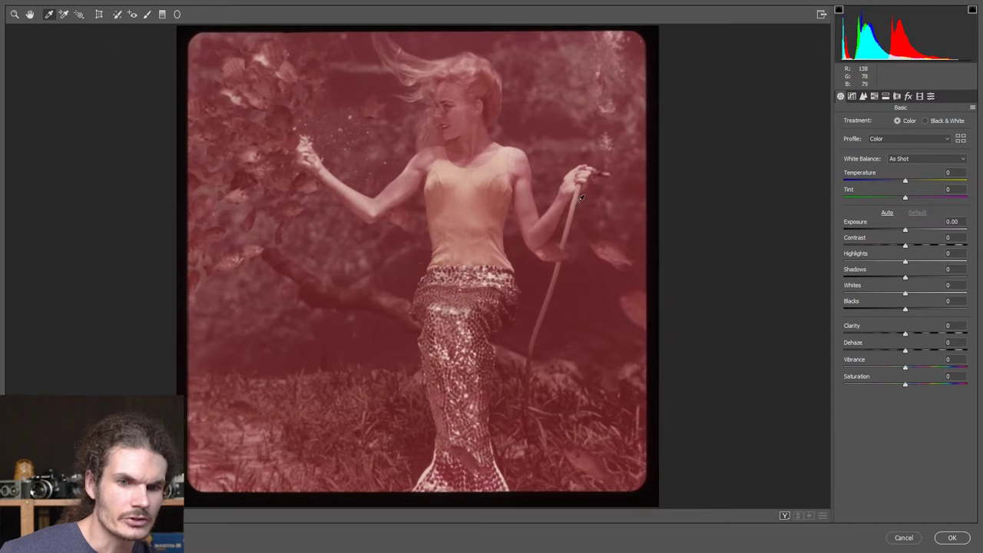
click(578, 202)
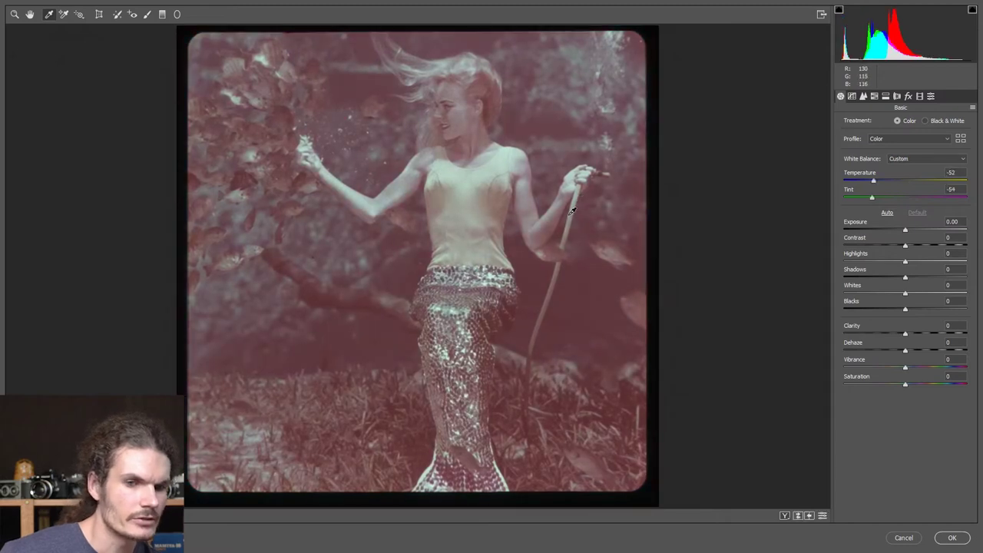
click(611, 251)
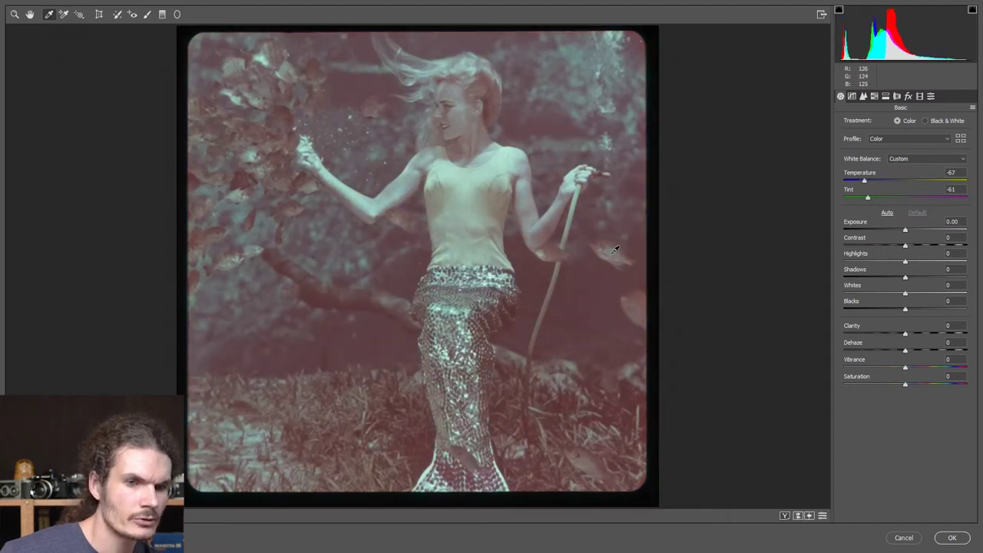
click(243, 191)
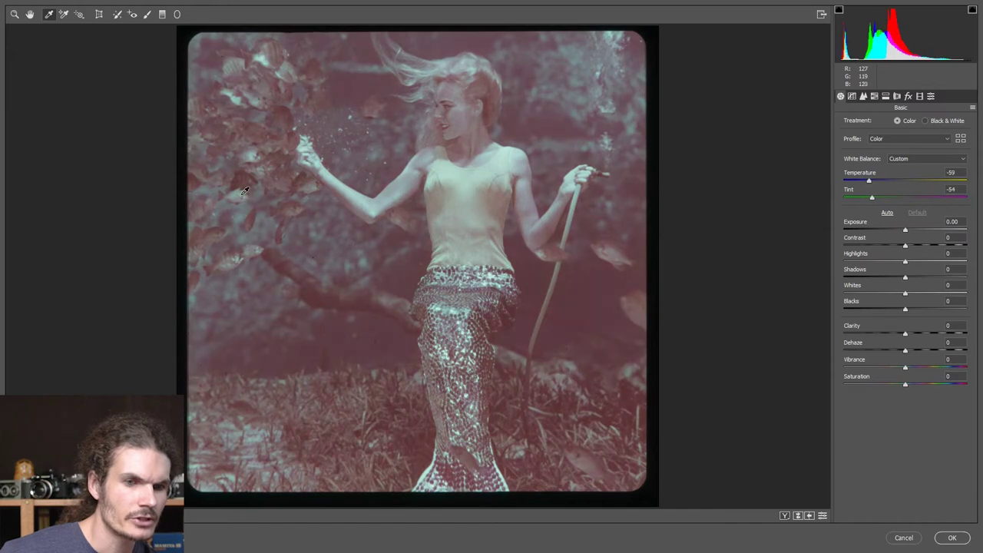
click(492, 271)
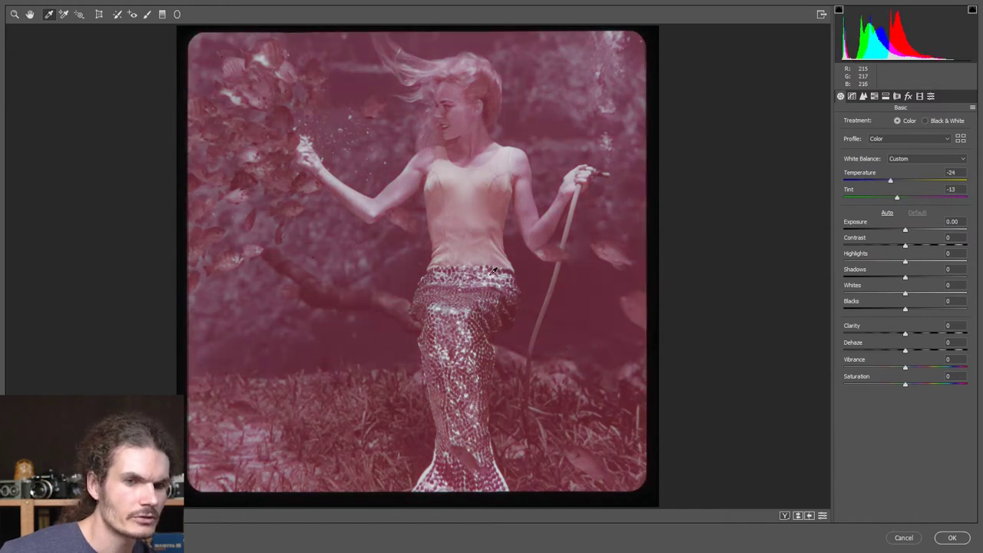
click(272, 302)
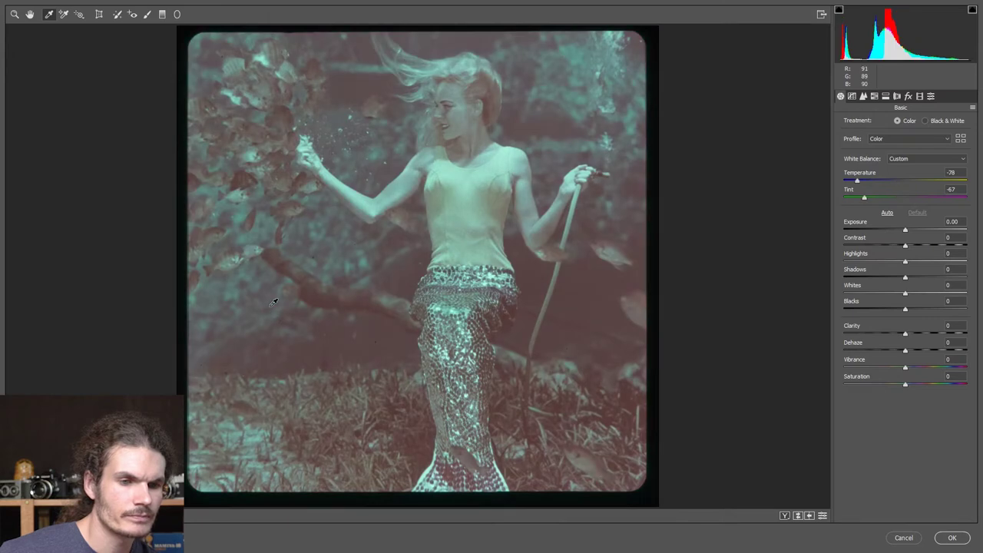
click(544, 121)
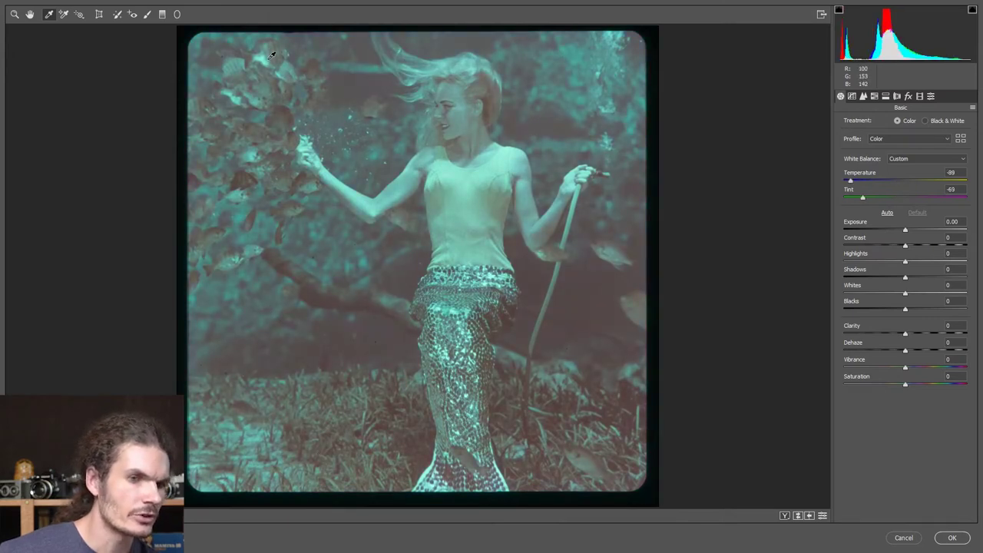
click(290, 67)
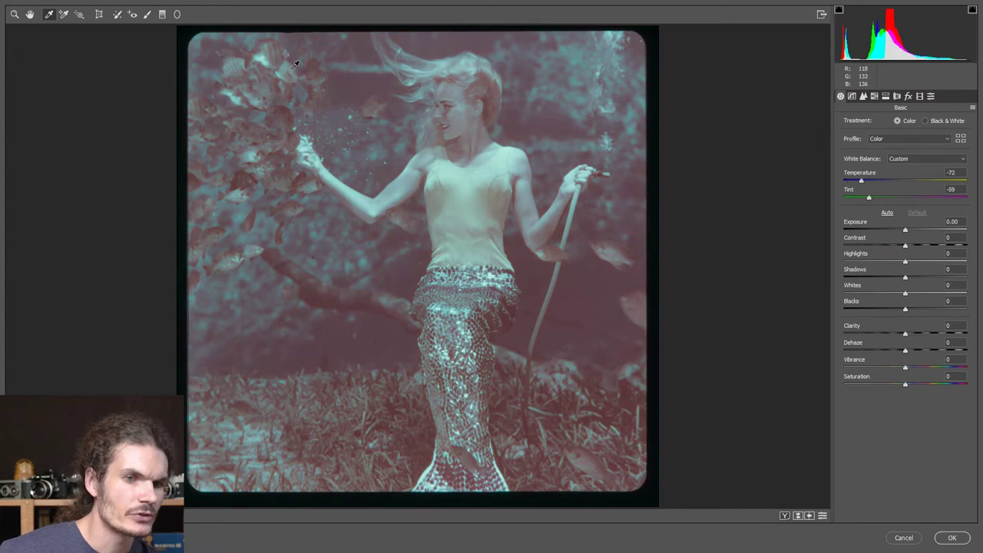
Try white balance samples on the upper fish, hair, hand holding the hose, tail sequins and bubbles near the image's upper edge
click(294, 65)
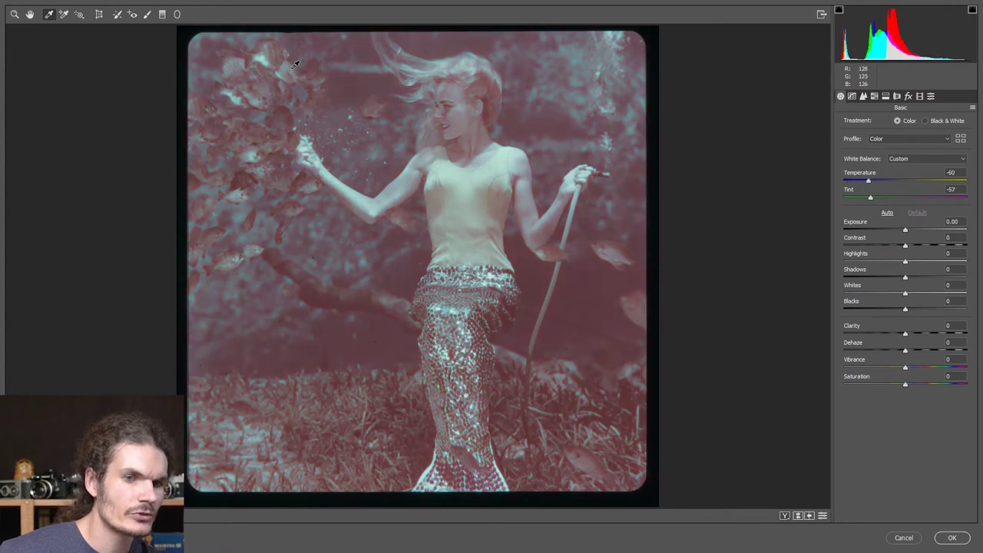
click(454, 68)
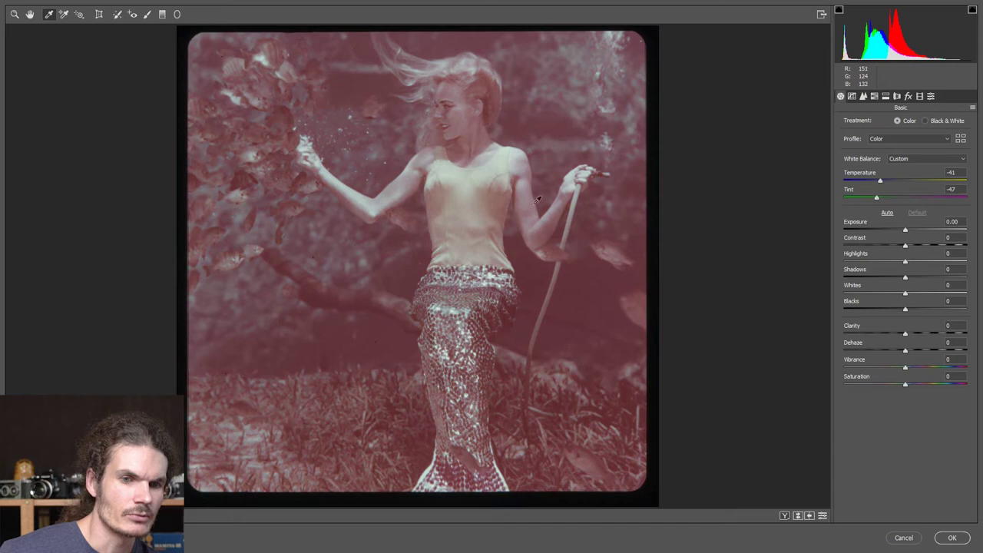
click(604, 172)
click(464, 333)
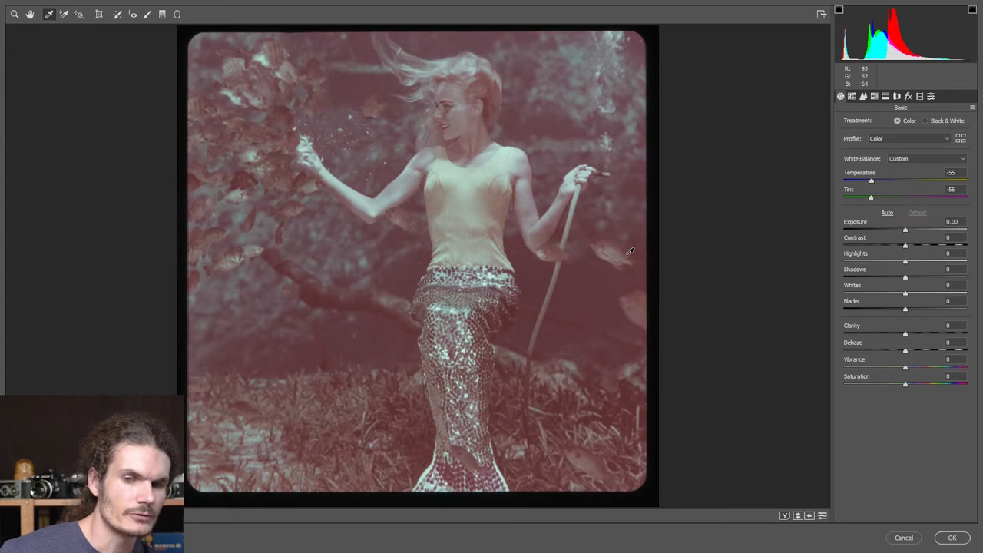
click(616, 33)
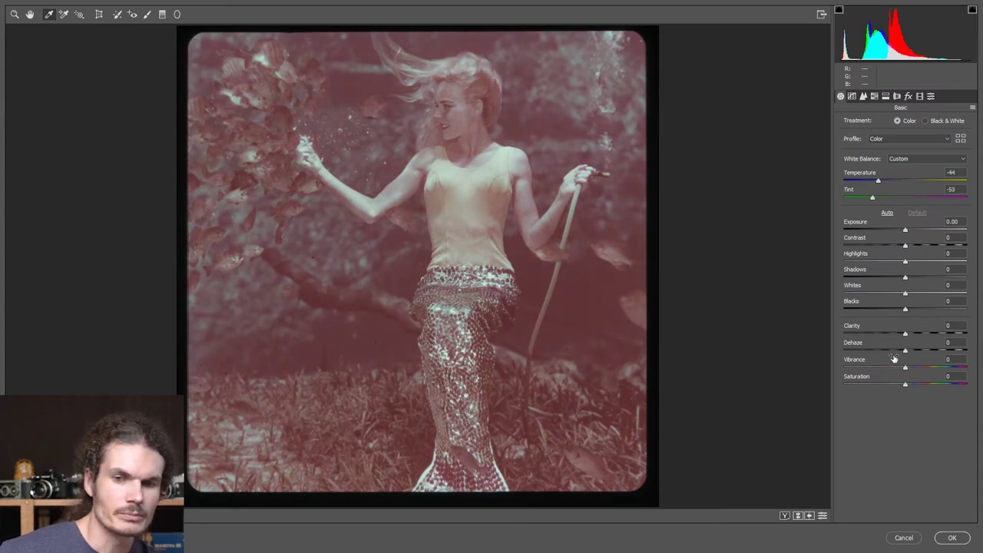
Try Saturation +52 and Dehaze +29, with Temperature at -54 and Tint at -69
drag(907, 386, 938, 388)
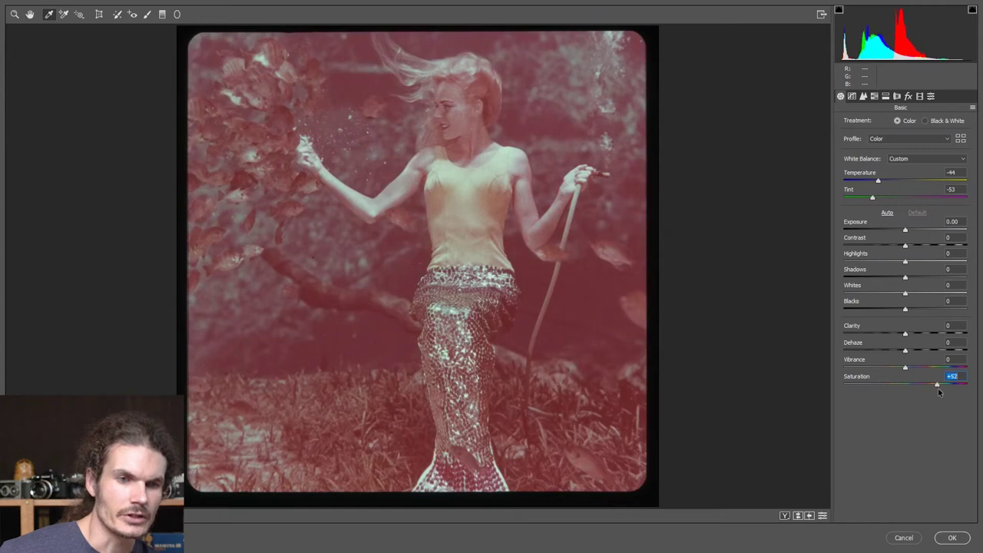
mouse_move(905, 351)
mouse_down()
mouse_move(933, 355)
mouse_move(923, 355)
mouse_up()
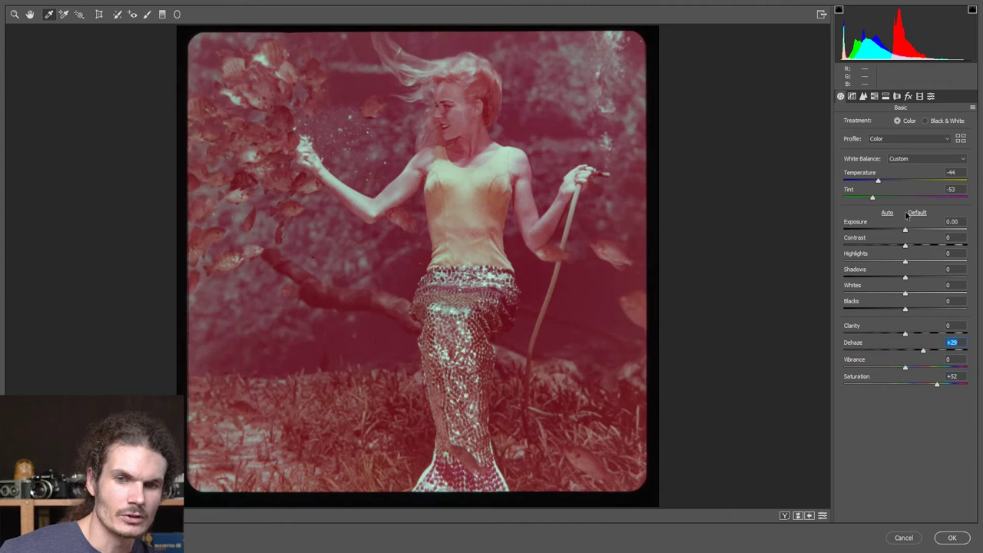
mouse_move(872, 200)
mouse_down()
mouse_move(860, 201)
mouse_move(871, 200)
mouse_move(875, 181)
mouse_move(862, 197)
mouse_up()
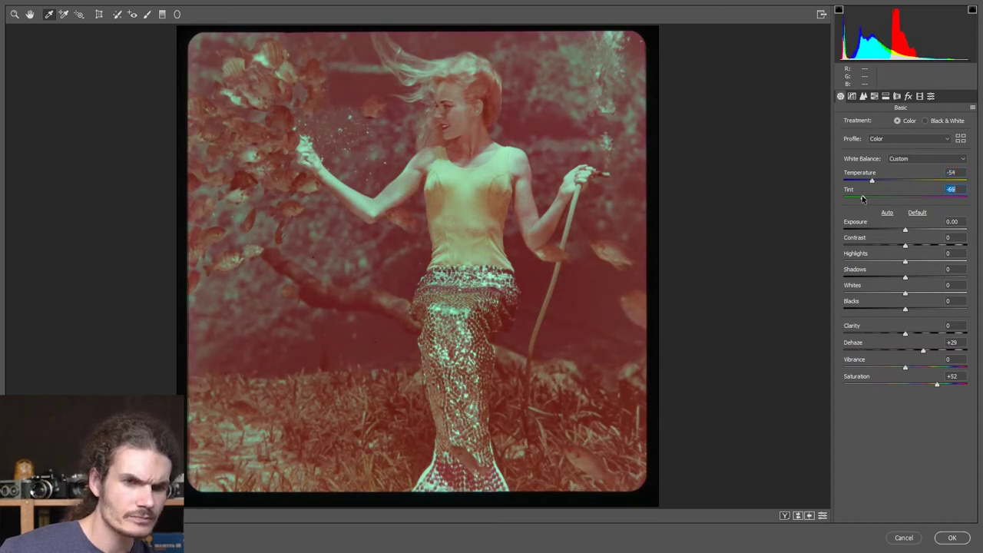
Leave the Camera Raw Filter and remove the Background copy layer
click(950, 539)
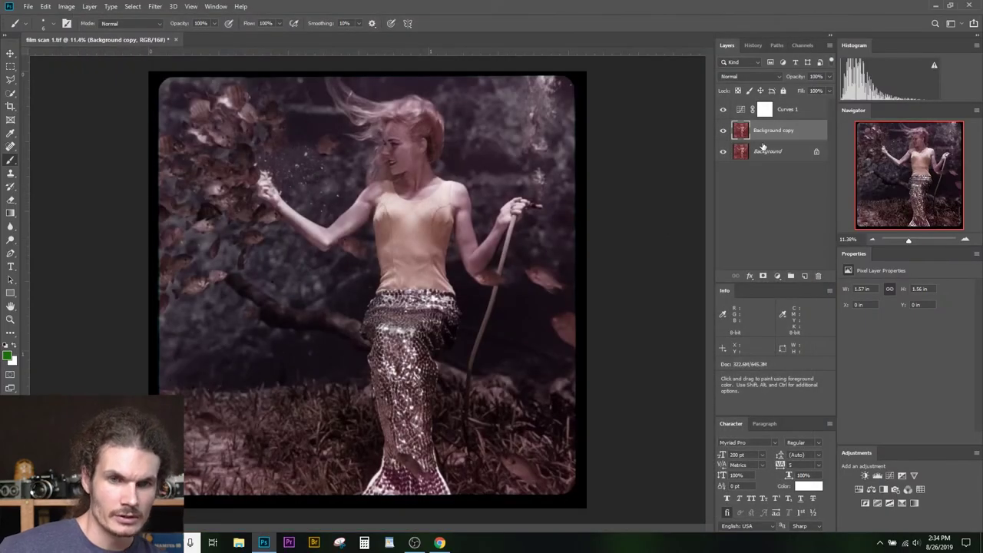
key(ctrl+e)
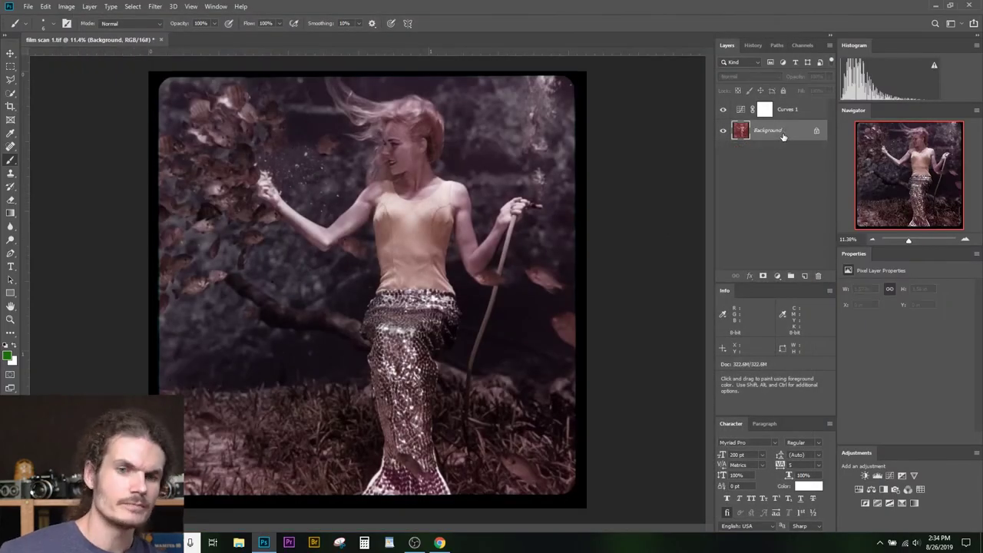
Inspect the Curves layer's settings and compare the image with and without it
click(740, 109)
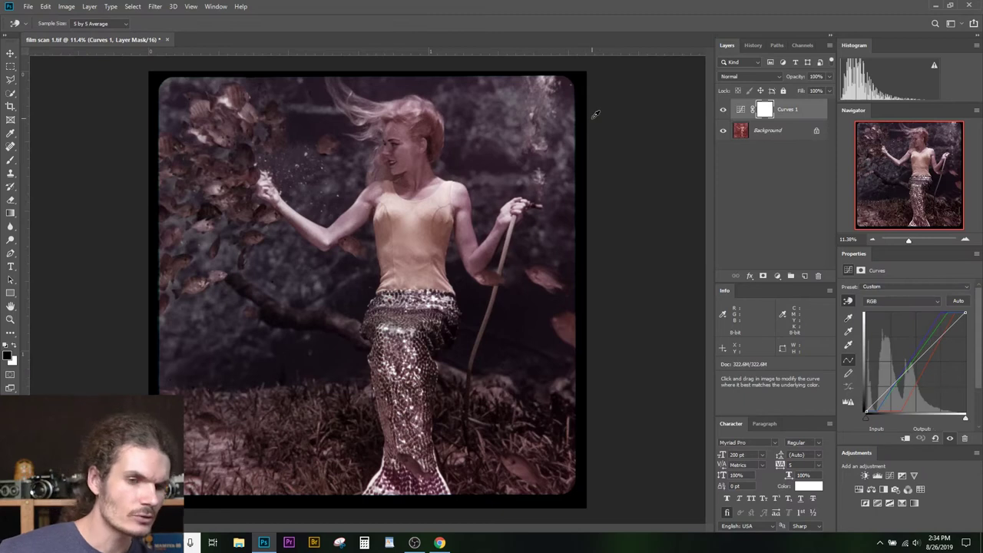
click(724, 111)
click(723, 110)
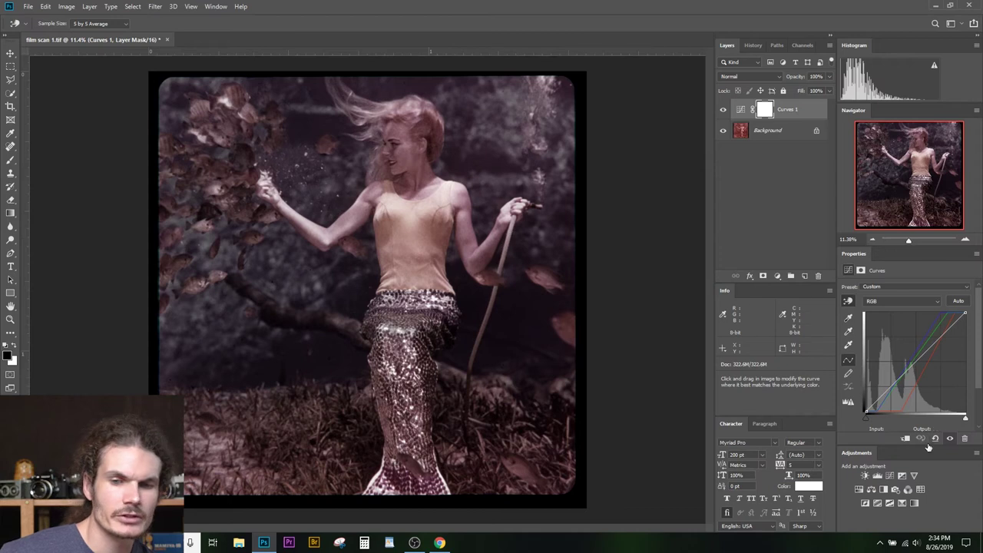
Add a Hue/Saturation adjustment layer above the Curves layer and set its master Hue to +10
click(860, 491)
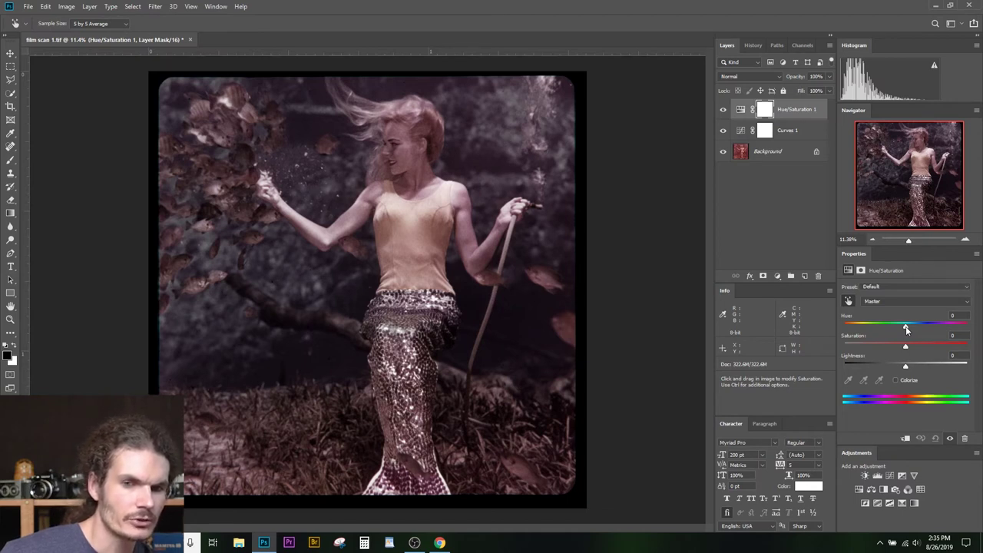
mouse_move(904, 327)
mouse_down()
mouse_move(870, 329)
mouse_move(912, 332)
mouse_move(903, 329)
mouse_up()
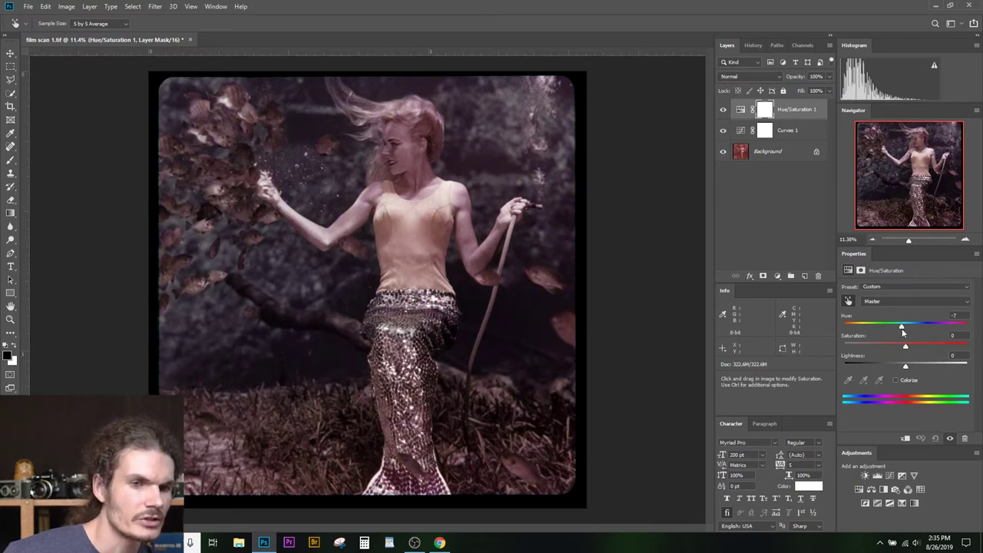
drag(902, 332, 906, 332)
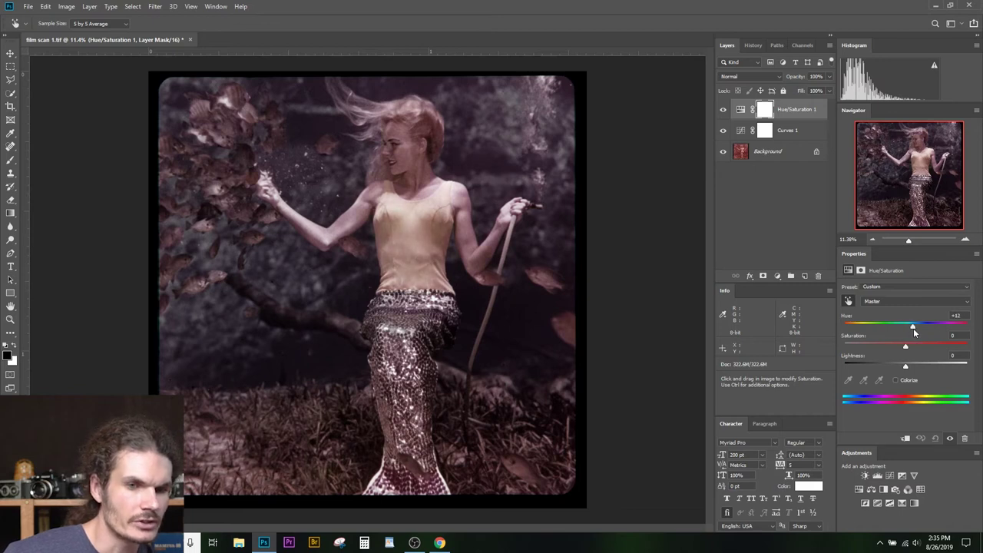
drag(913, 328, 909, 328)
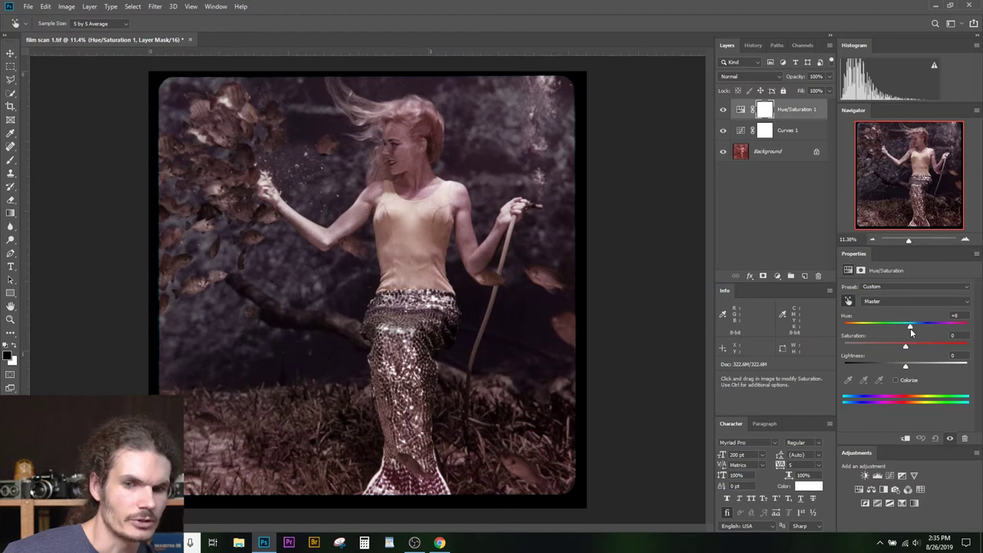
click(955, 315)
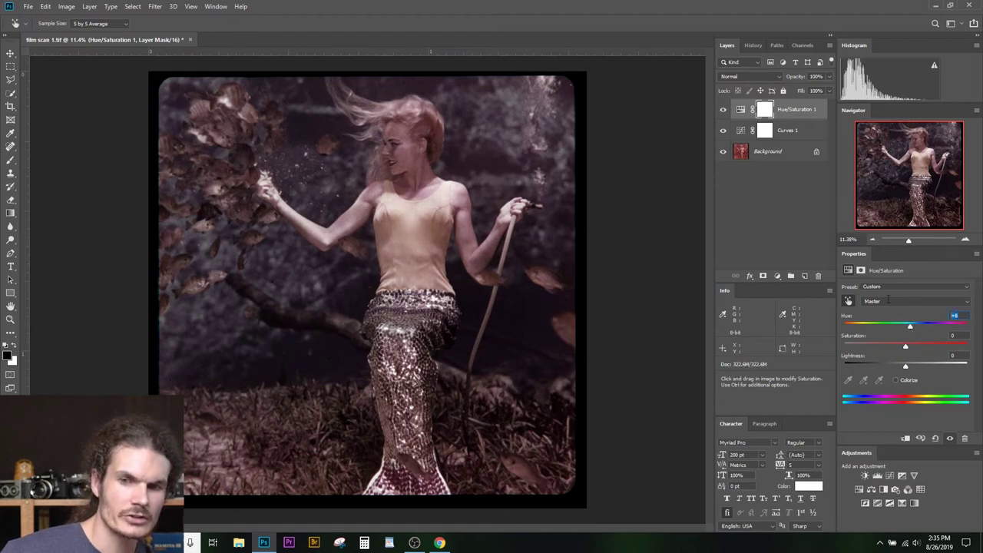
text(10)
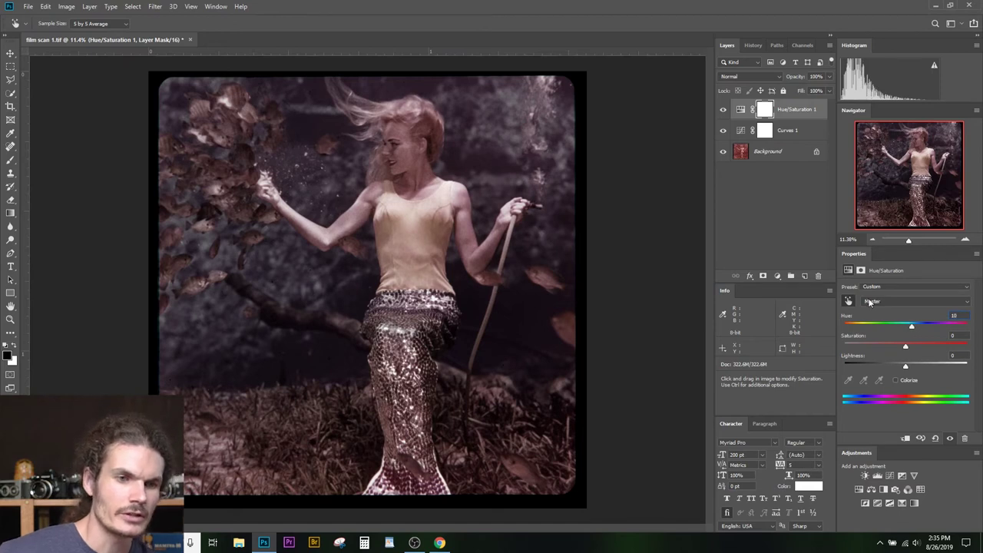
key(Return)
Compare the image before and after the hue shift by toggling the Hue/Saturation layer's visibility
click(722, 110)
click(721, 111)
click(722, 110)
click(721, 111)
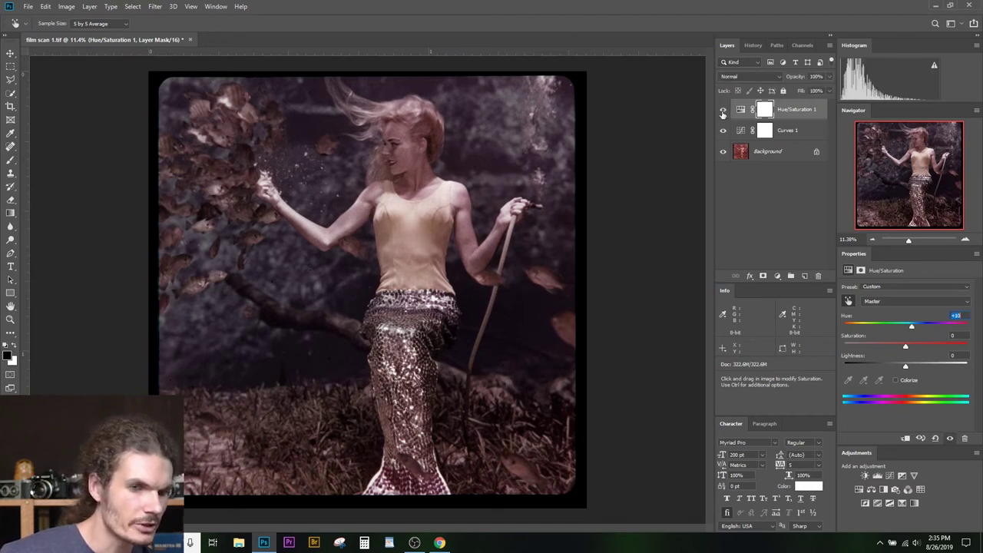
click(721, 111)
click(722, 111)
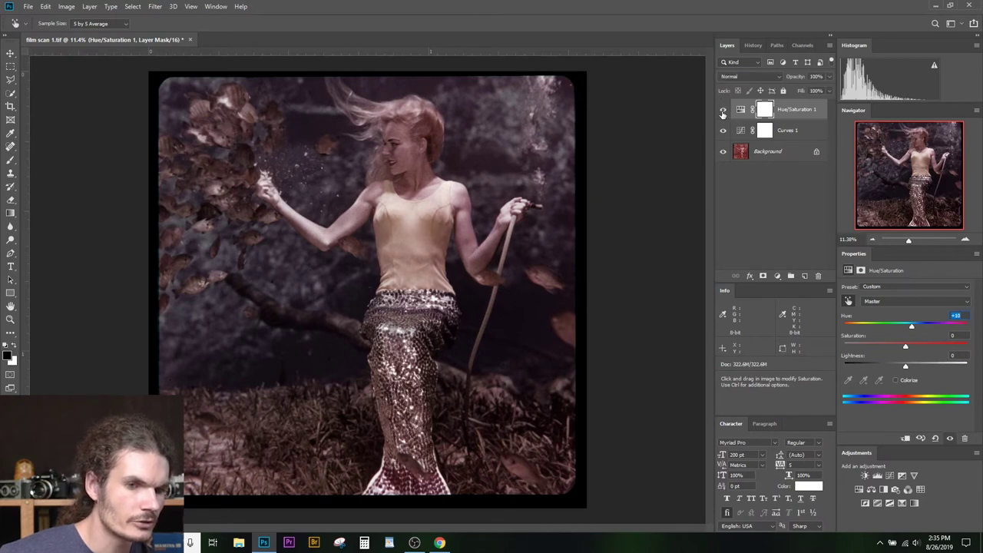
click(722, 110)
click(722, 110)
click(722, 110)
click(721, 111)
click(722, 110)
click(722, 111)
click(721, 110)
click(722, 110)
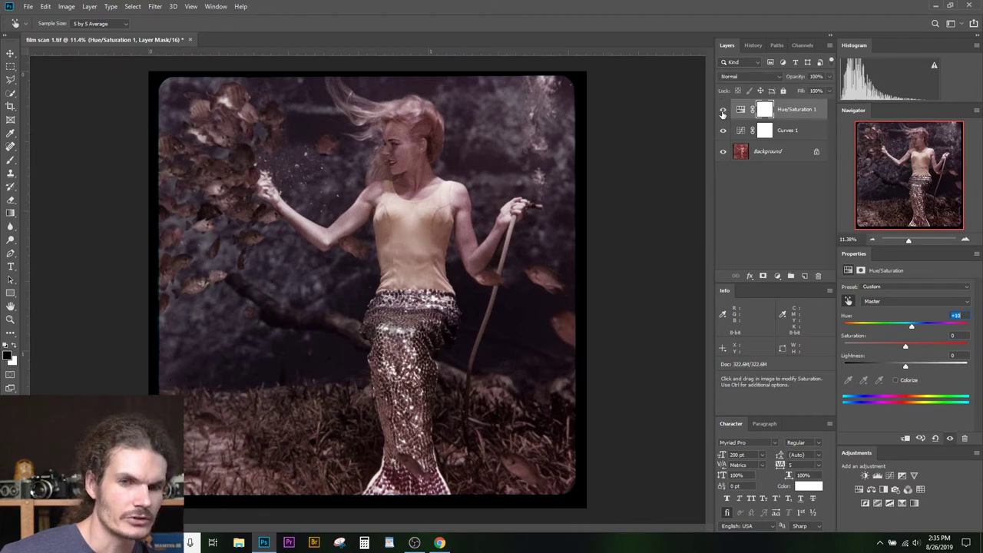
Stamp all visible layers into a new top layer and open it in the Camera Raw Filter
click(782, 215)
key(b)
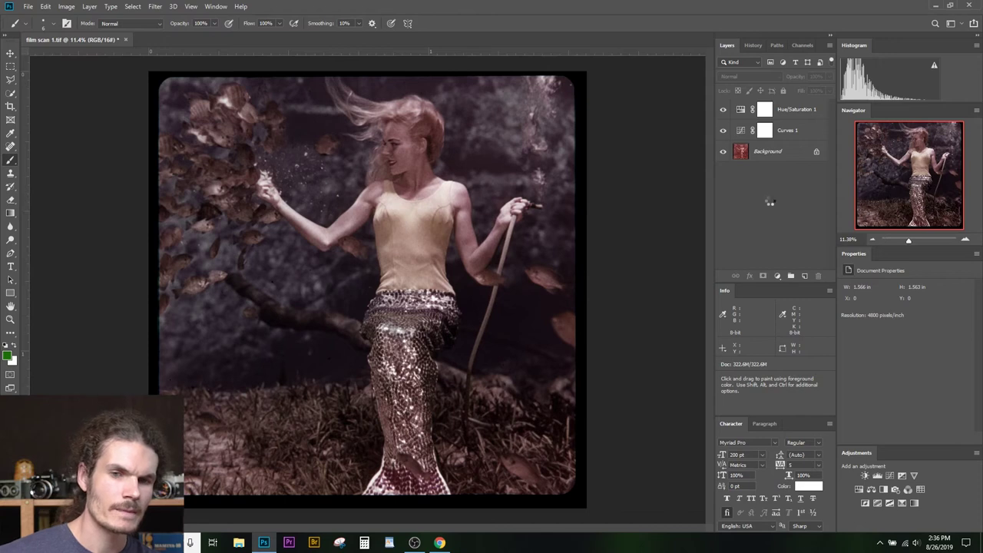
key(ctrl+shift+alt+e)
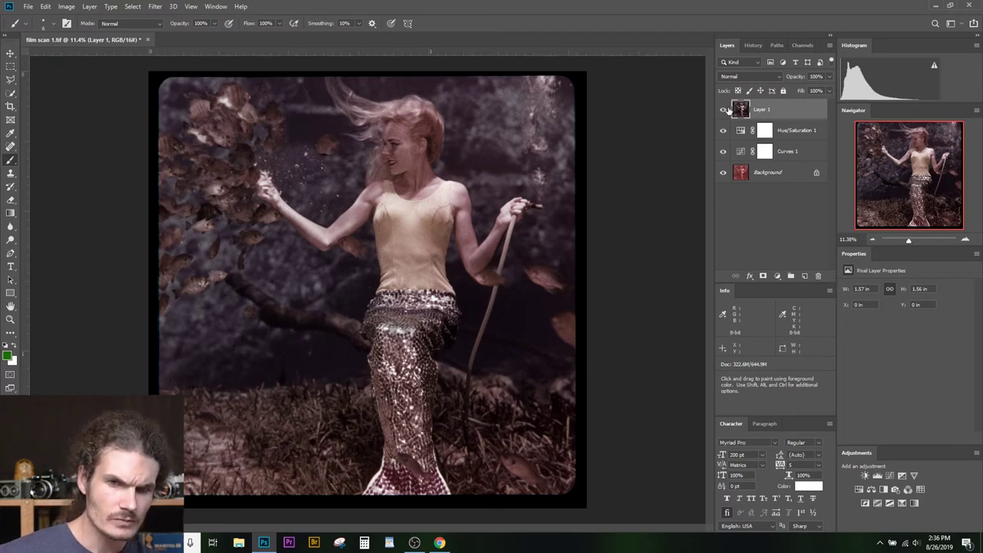
click(153, 7)
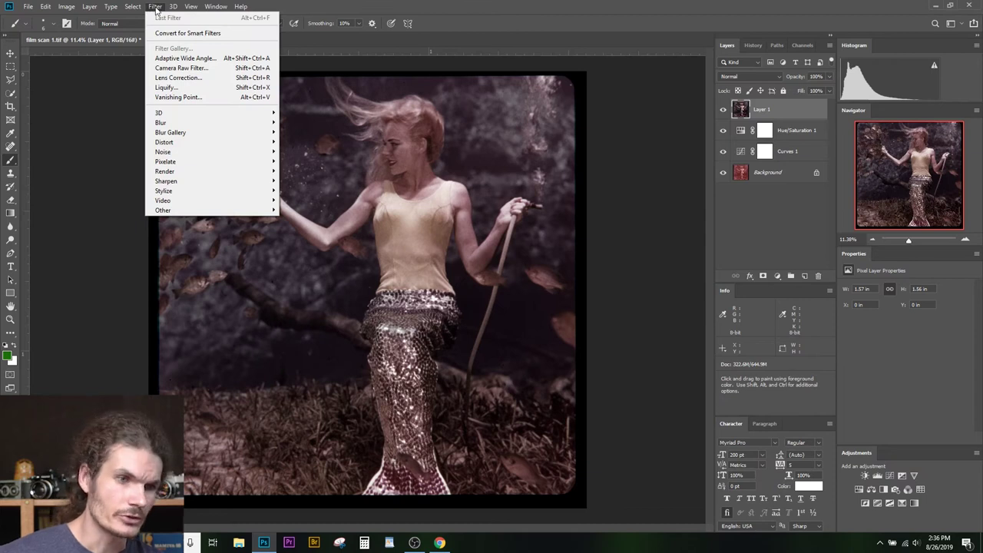
click(177, 67)
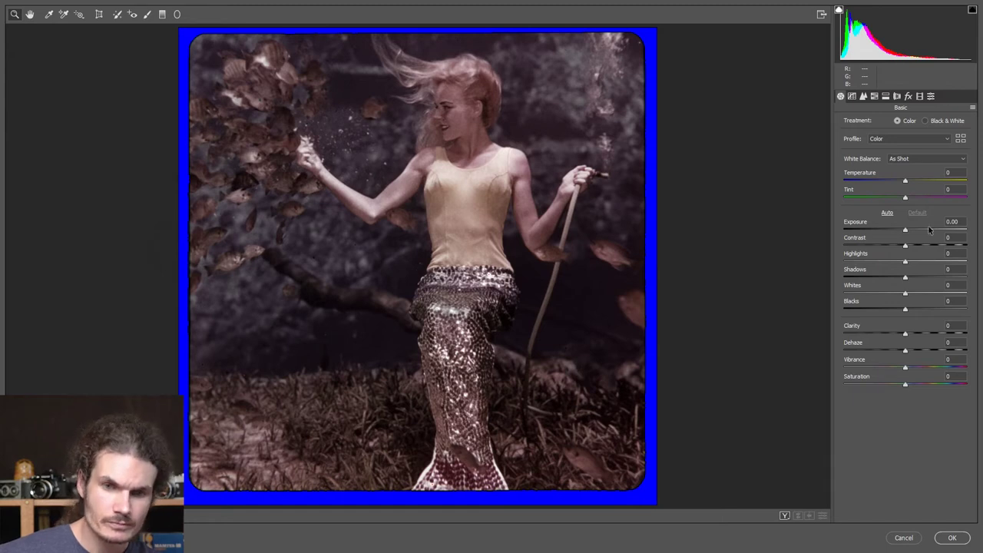
Try raising Whites, reset it to 0, and try Shadows at +16
mouse_move(907, 296)
mouse_down()
mouse_move(959, 304)
mouse_move(925, 299)
mouse_up()
double_click(924, 299)
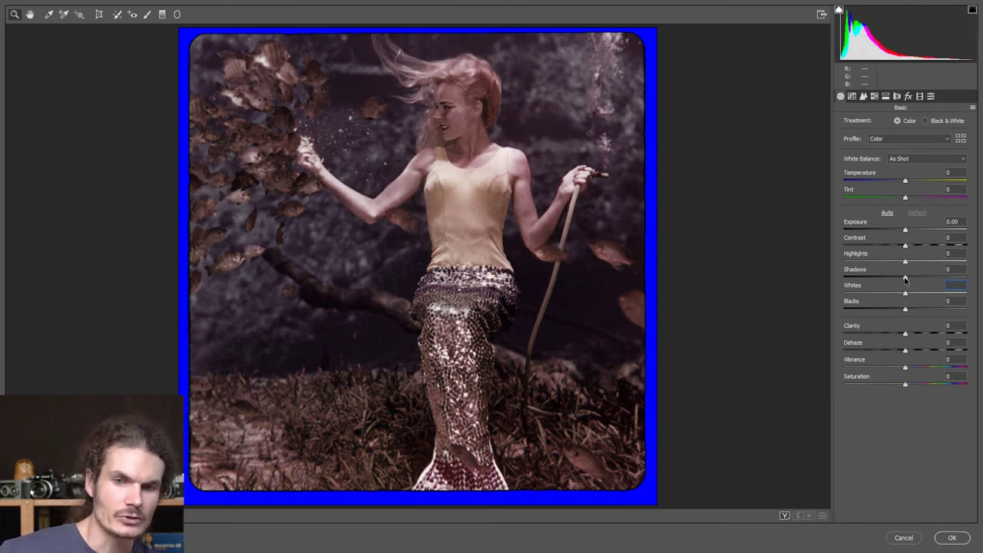
mouse_move(904, 280)
mouse_down()
mouse_move(952, 284)
mouse_move(914, 282)
mouse_up()
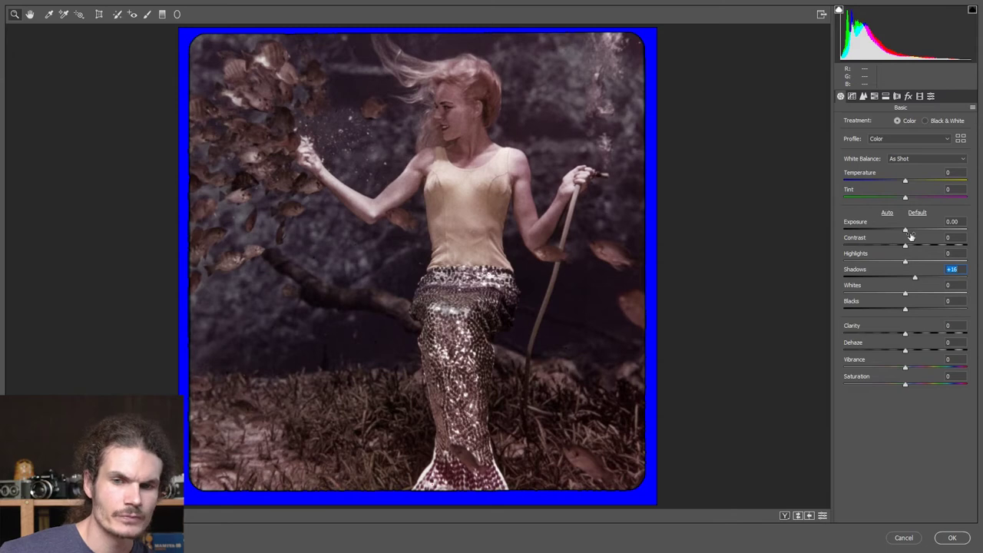
Try Exposure at +1.00 and reset Shadows to 0
drag(906, 232, 916, 231)
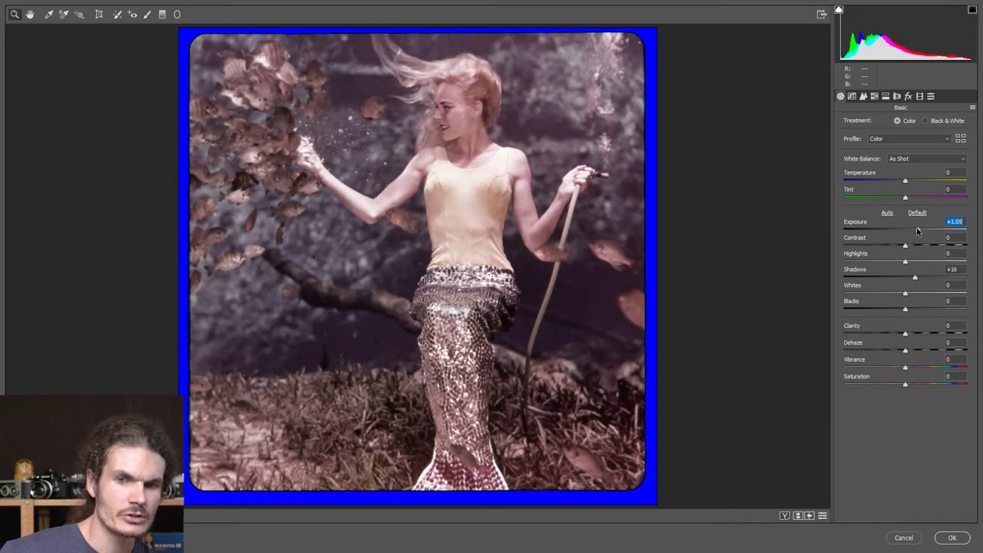
text(1)
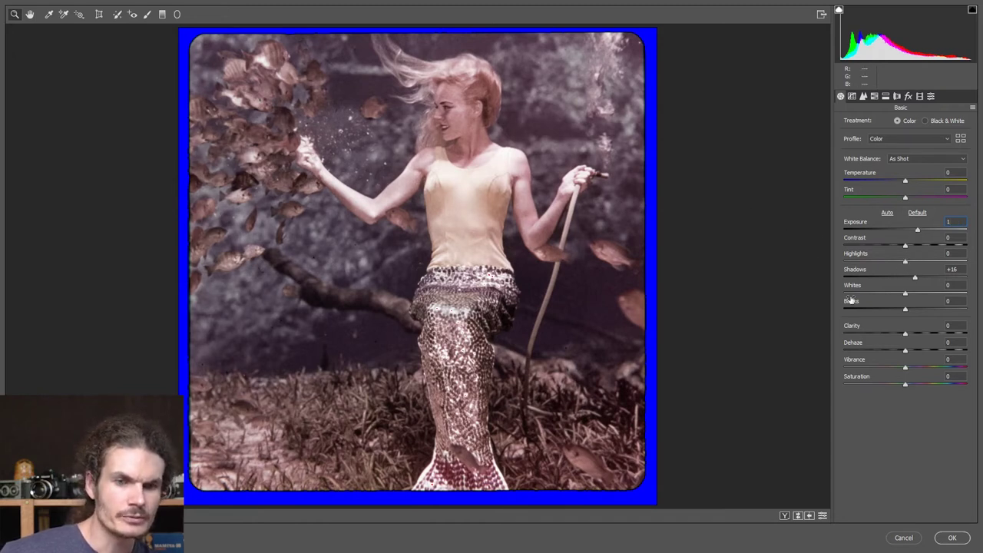
key(Tab)
mouse_move(914, 279)
mouse_down()
mouse_move(906, 281)
mouse_move(923, 285)
mouse_move(907, 286)
mouse_up()
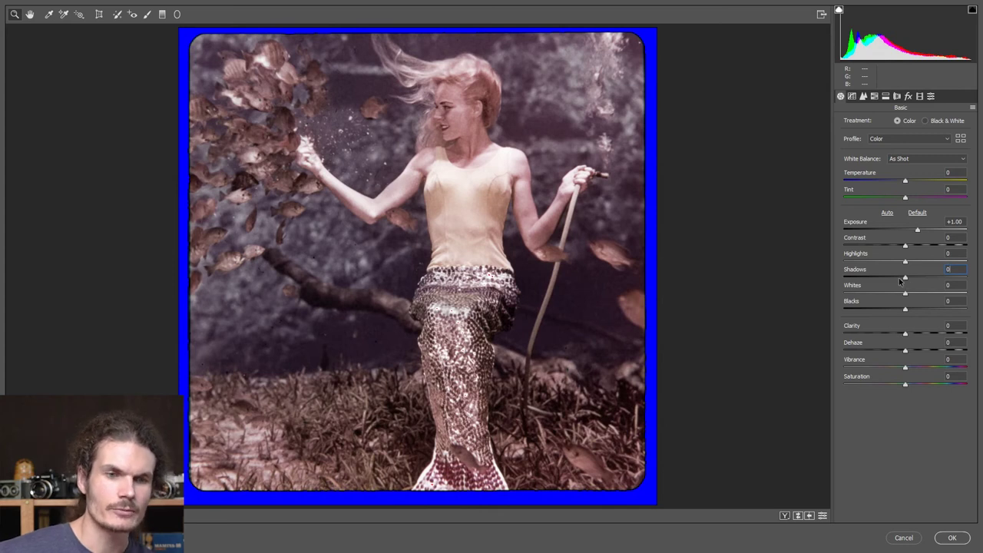
Raise Exposure to +1.75 and lower Highlights to -63 to brighten the image while holding back the bright areas
drag(904, 263, 877, 262)
drag(917, 232, 926, 232)
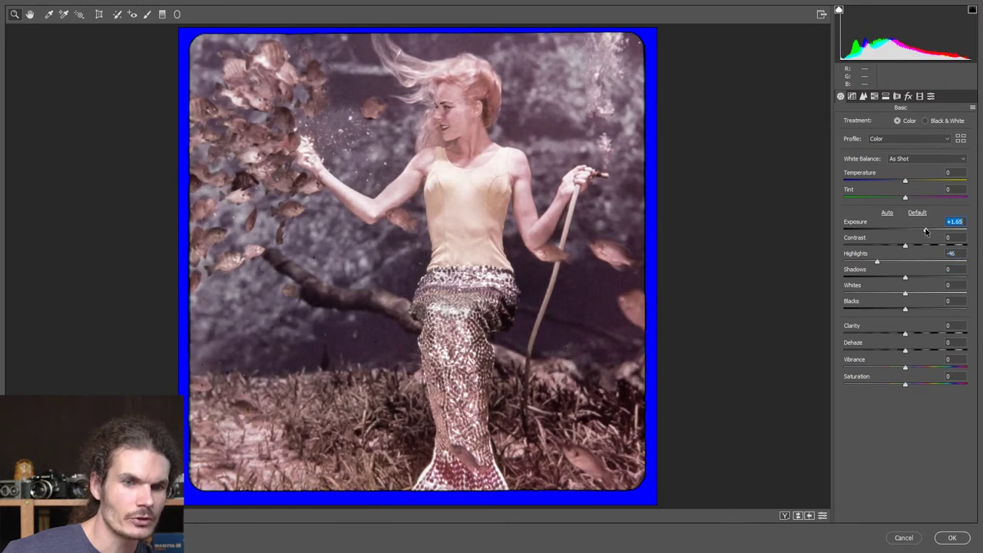
mouse_move(878, 263)
mouse_down()
mouse_move(898, 263)
mouse_move(863, 264)
mouse_move(946, 272)
mouse_move(867, 267)
mouse_up()
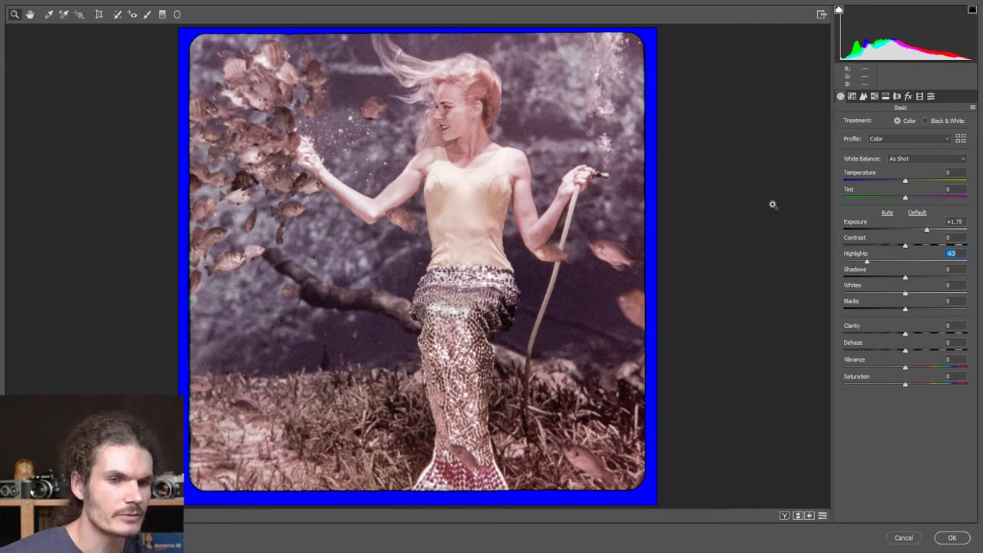
Try lower and higher contrast on the image and settle on Contrast -26
drag(904, 246, 883, 246)
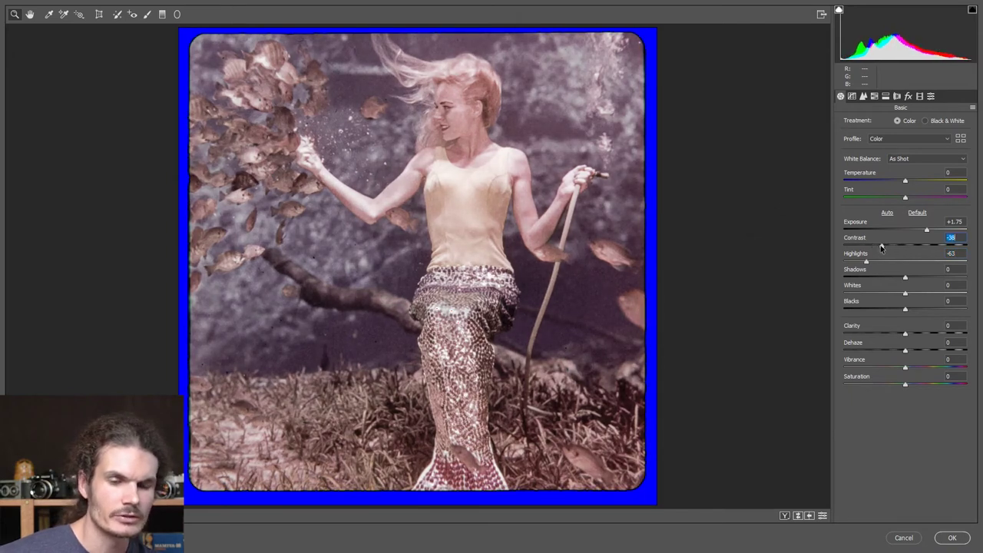
drag(881, 247, 914, 248)
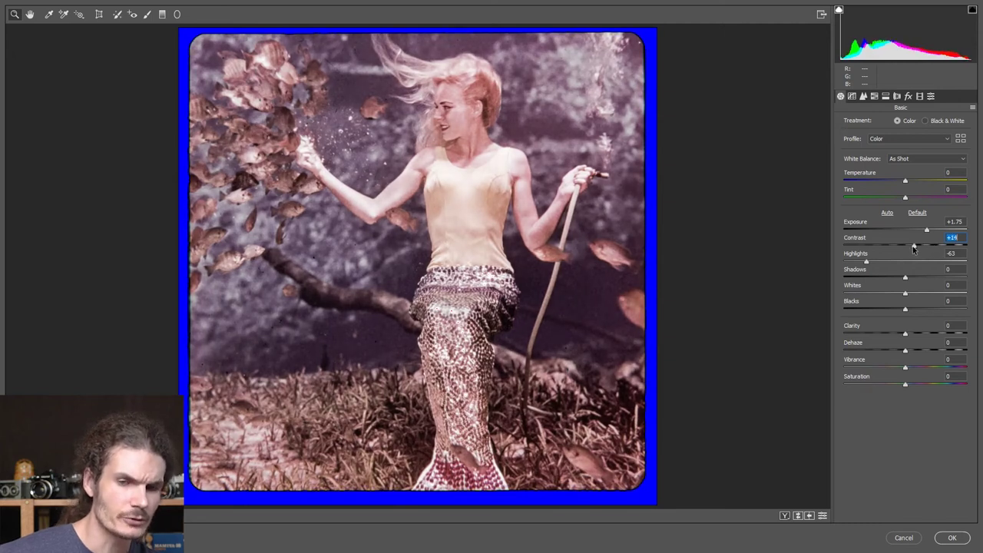
drag(912, 248, 889, 254)
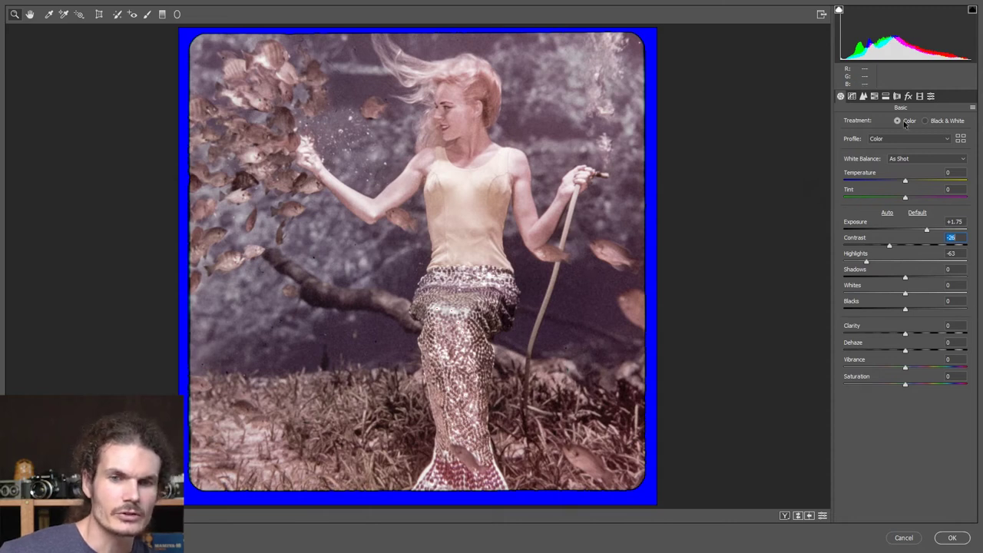
Try brighter and darker Yellows luminance in the HSL adjustments and reset it to 0
click(874, 96)
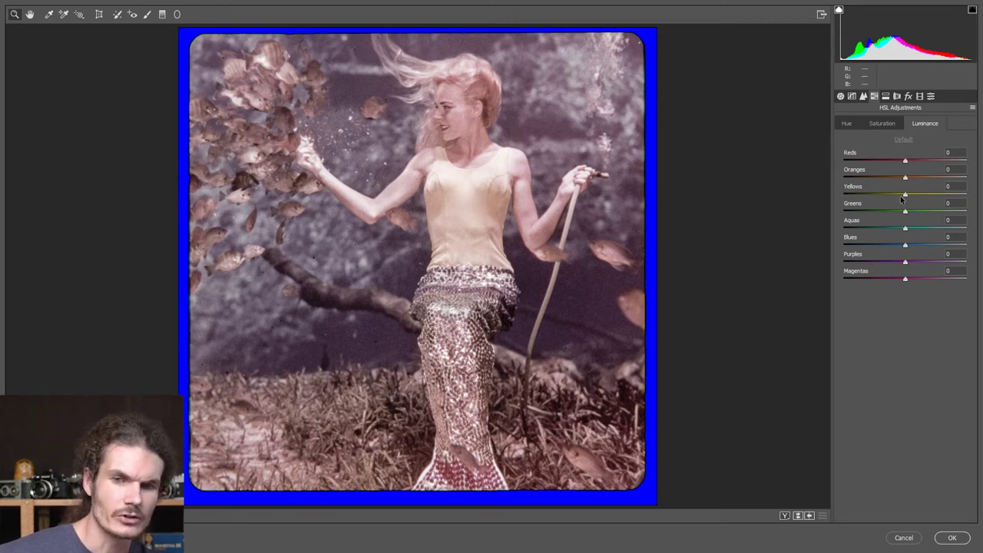
text(100)
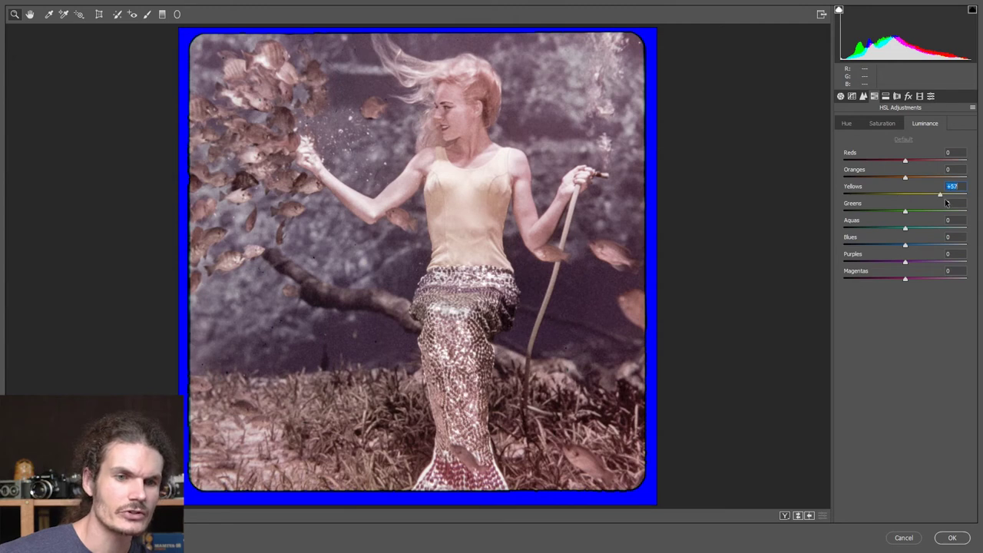
key(Return)
text(-100)
key(Return)
drag(890, 210, 912, 202)
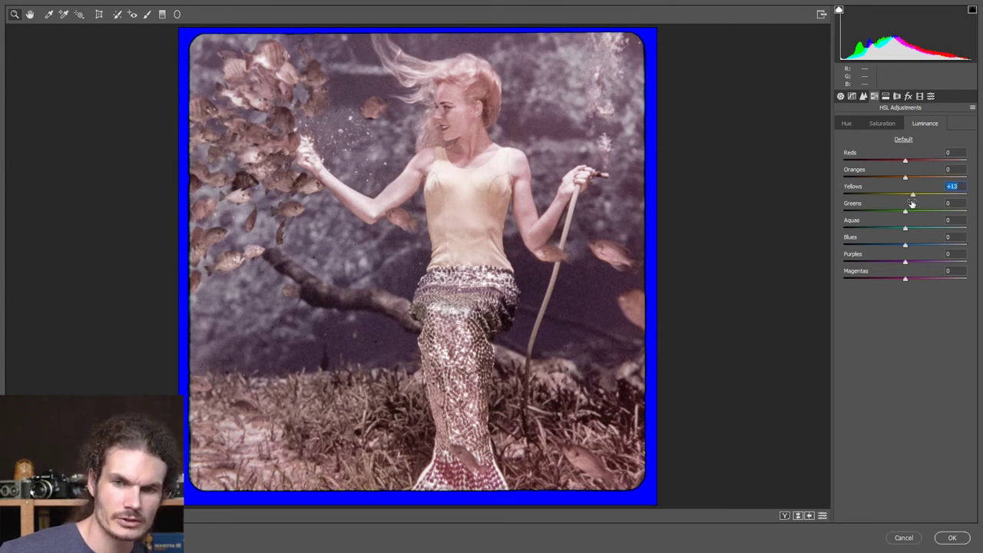
double_click(913, 197)
Adjust the HSL luminance of Reds to +7 and Oranges to -15
drag(905, 178, 882, 180)
drag(943, 187, 910, 168)
double_click(903, 177)
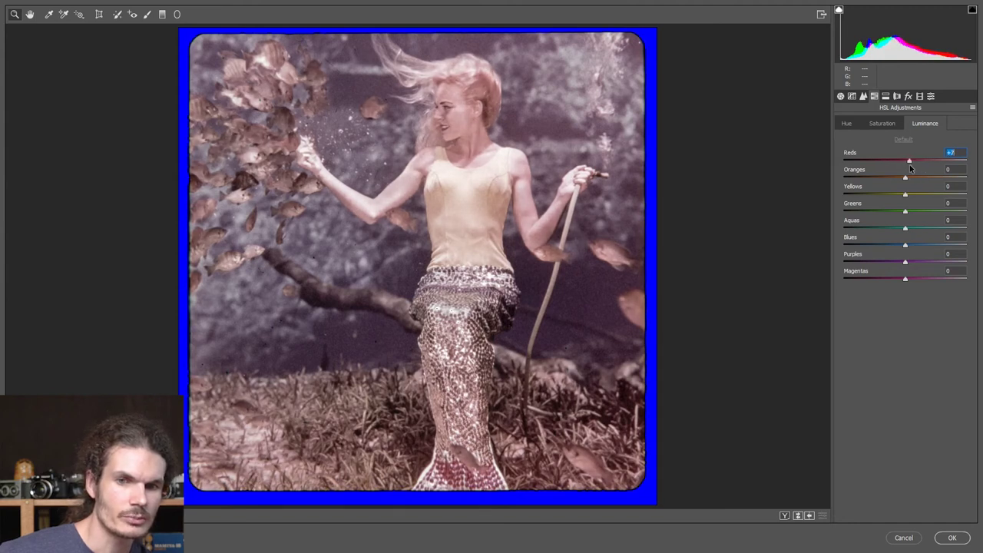
drag(906, 178, 896, 178)
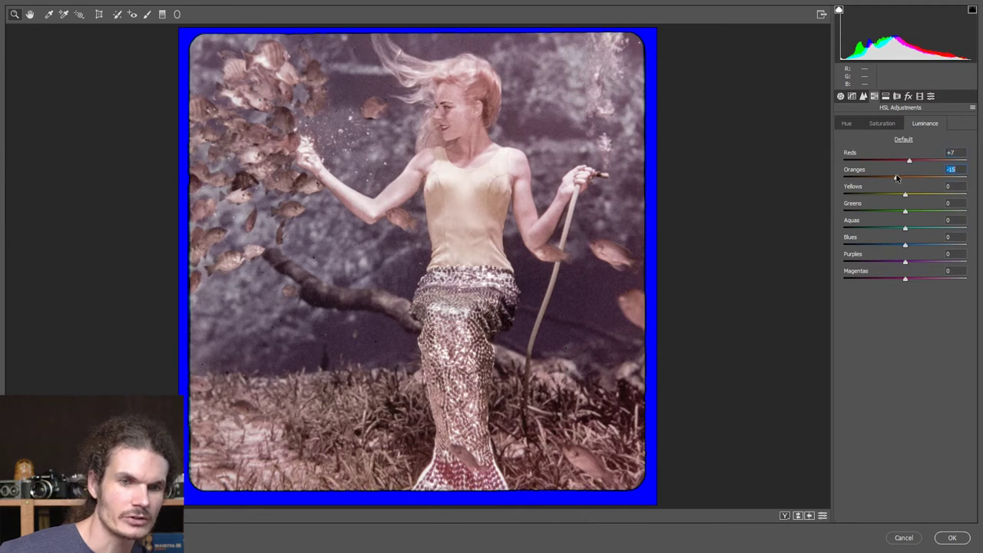
Try luminance changes on Aquas, Blues, Purples, Magentas and Greens, resetting each to 0
drag(905, 229, 962, 229)
click(905, 228)
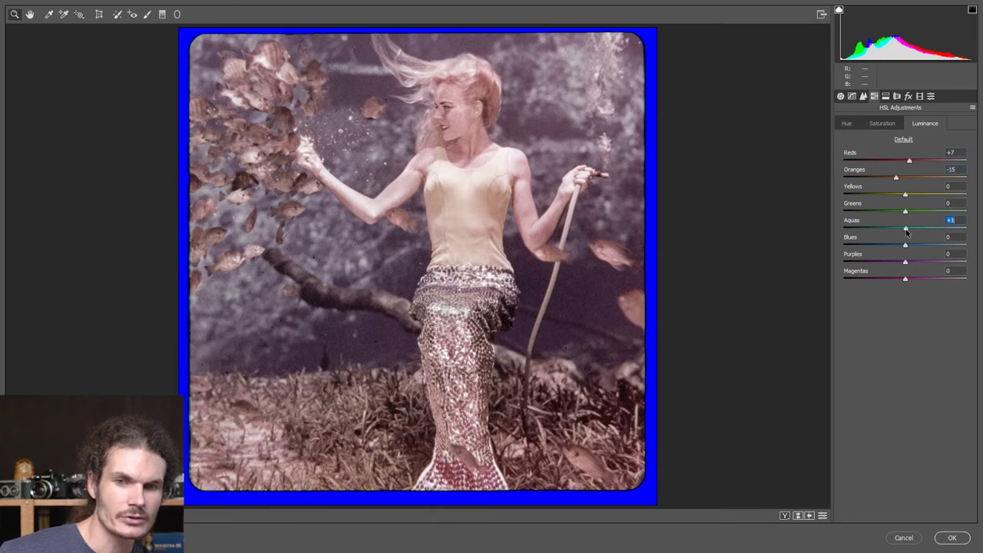
click(904, 244)
drag(905, 245, 909, 268)
double_click(893, 246)
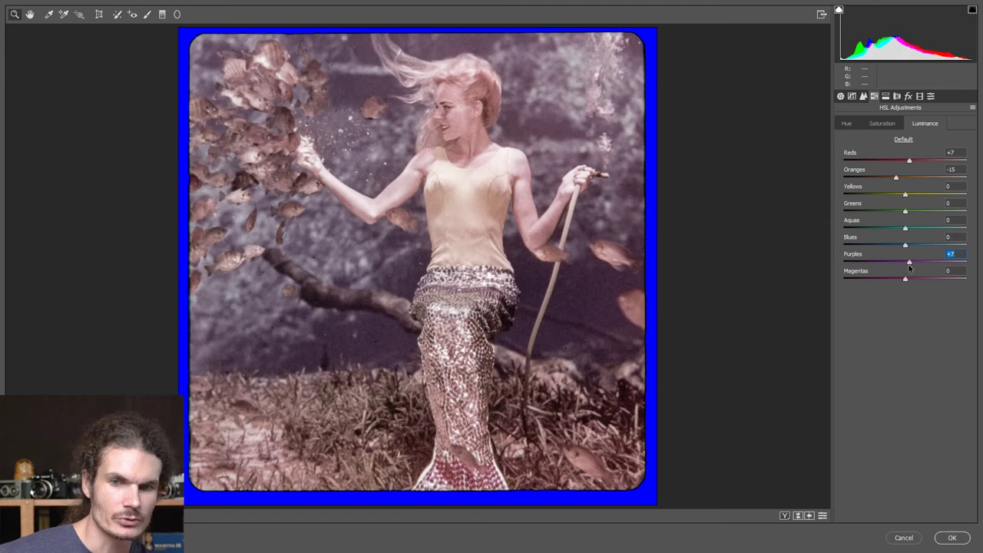
drag(911, 261, 905, 281)
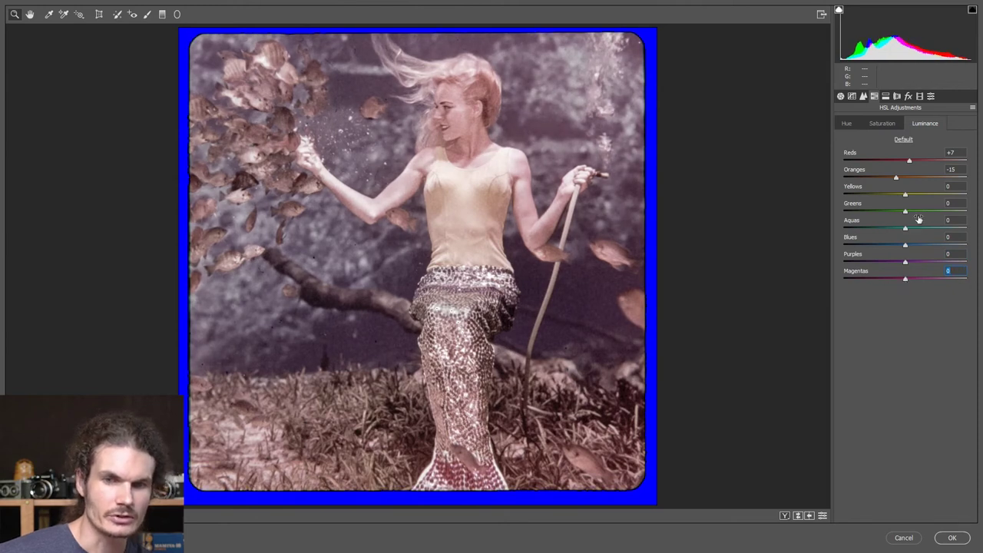
drag(905, 212, 879, 210)
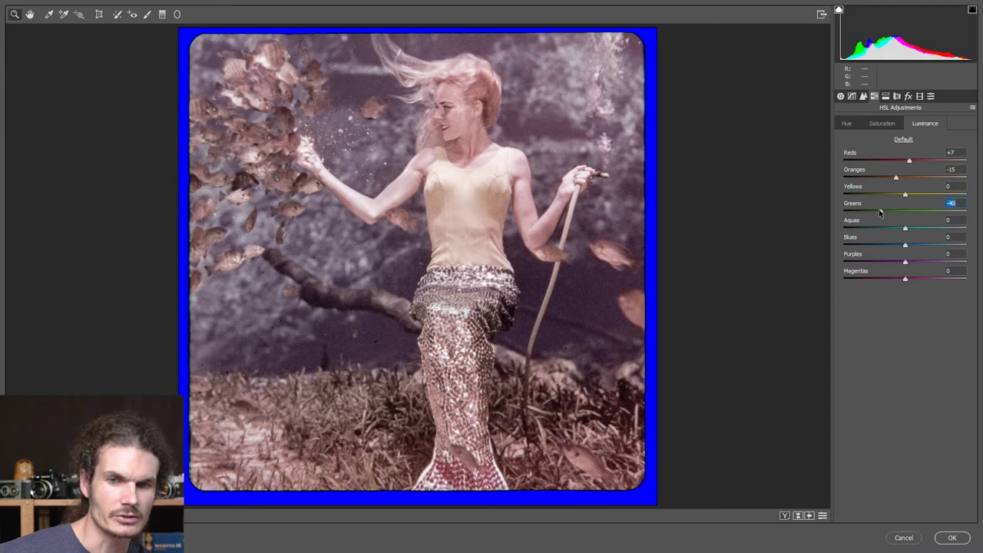
double_click(883, 213)
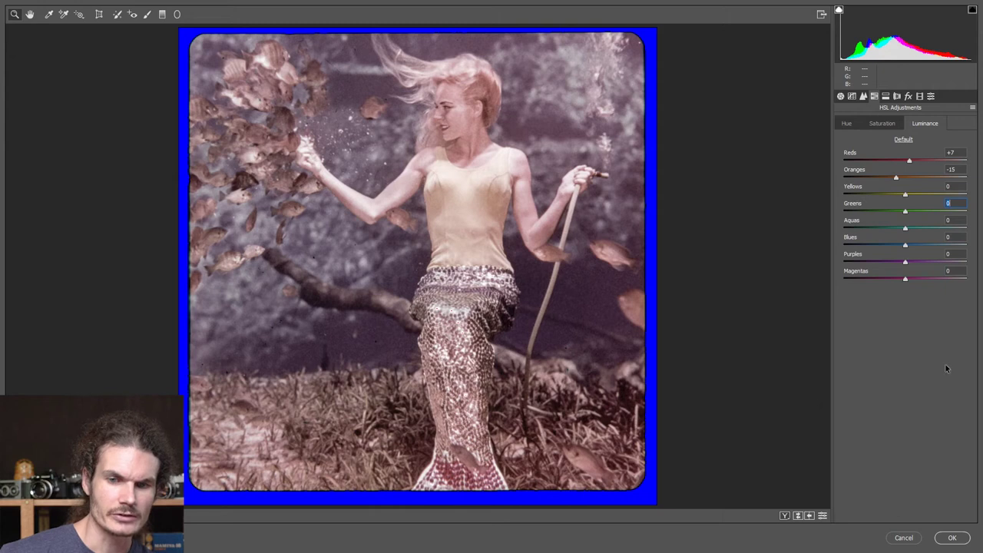
Return to the Basic adjustments and apply the Camera Raw edits to Layer 1
click(840, 96)
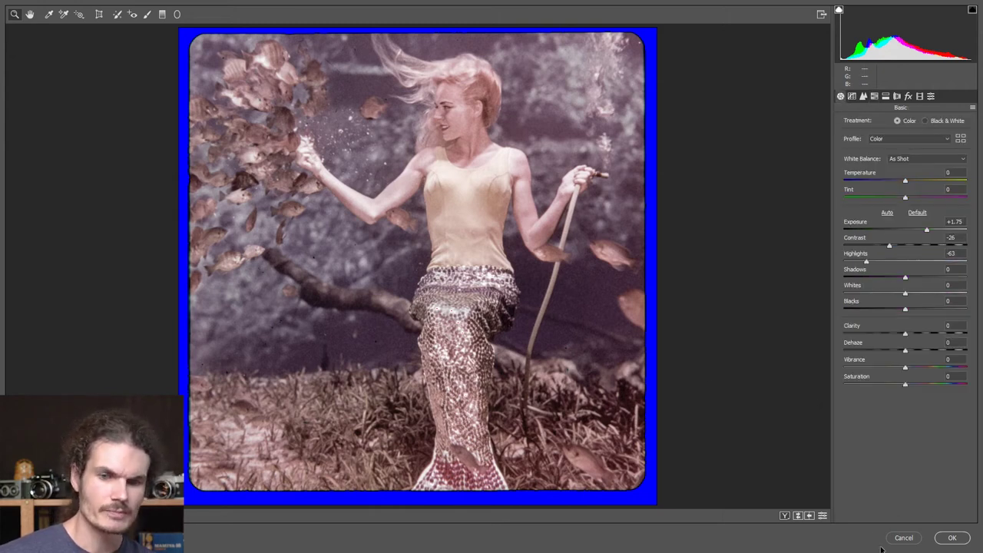
click(951, 538)
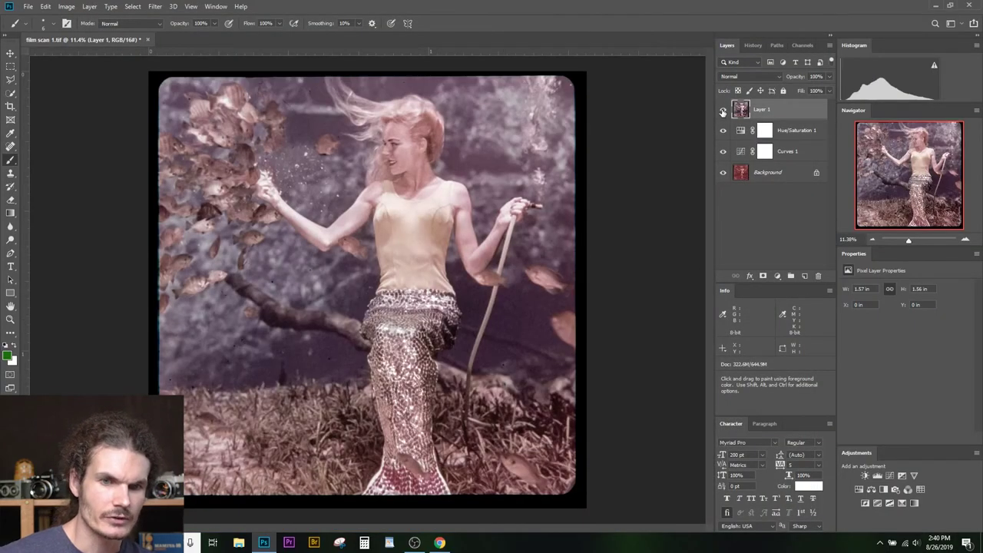
Compare the image before and after the Camera Raw edits by repeatedly hiding and showing Layer 1
click(722, 112)
click(722, 112)
click(722, 112)
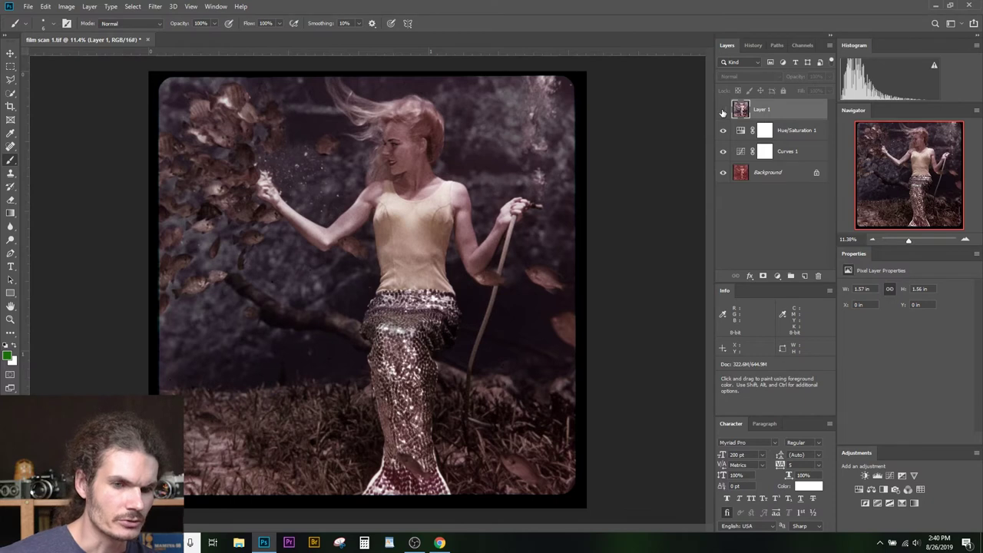
click(722, 112)
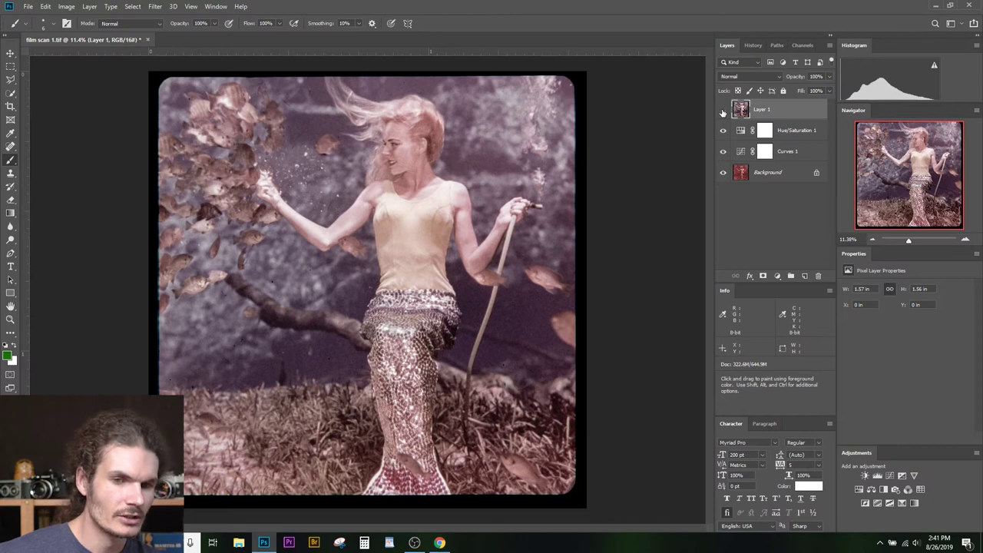
click(723, 110)
click(722, 109)
click(723, 110)
click(722, 110)
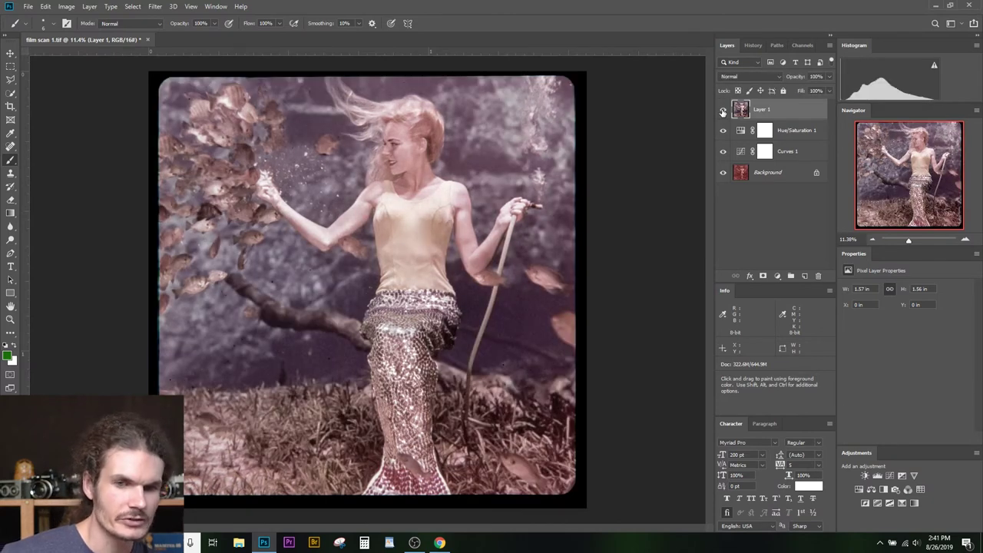
click(723, 110)
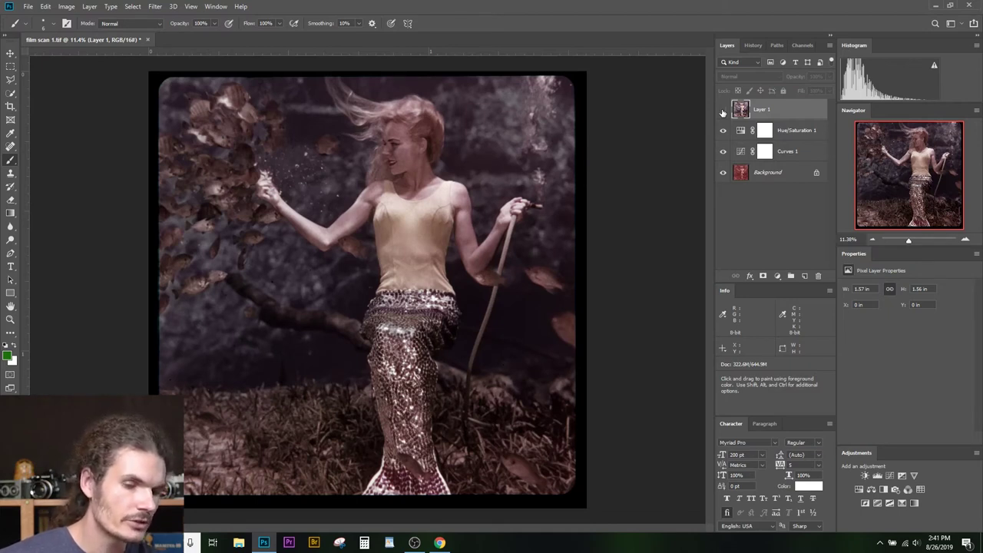
click(723, 110)
click(723, 110)
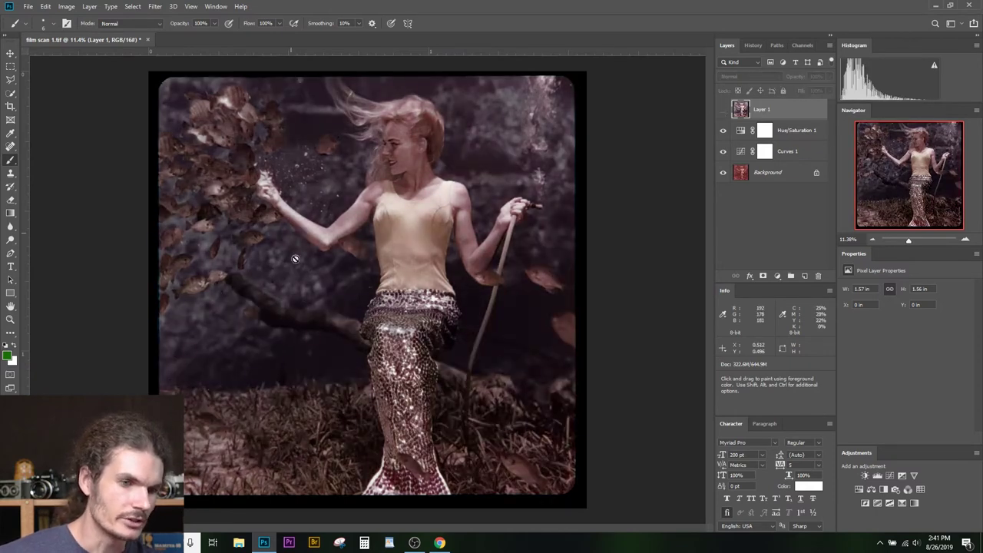
click(722, 110)
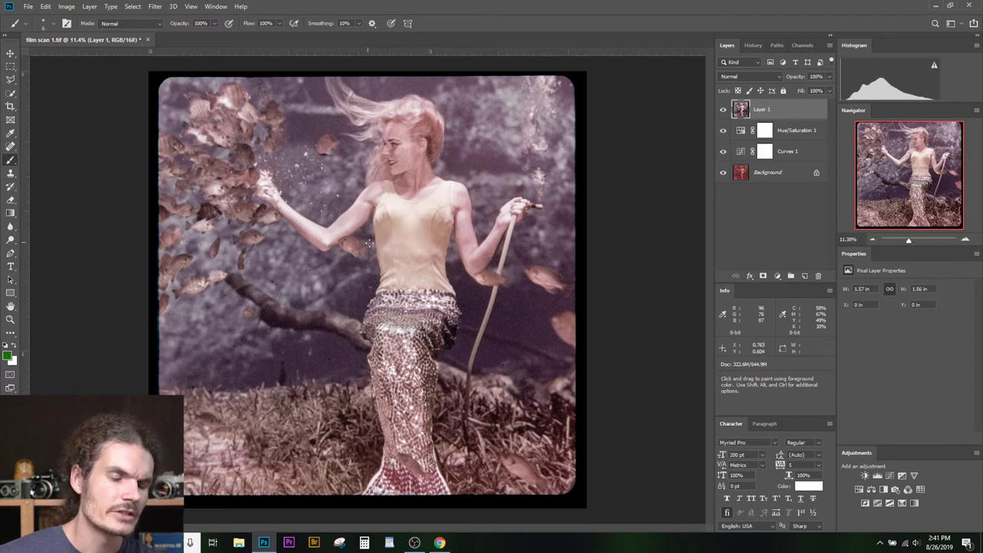
Examine the scan up close for dust, hairs and specks around the arm, the rocks by the hose and the background near the branch
key(ctrl+space)
drag(399, 230, 454, 231)
drag(437, 351, 450, 380)
drag(275, 147, 444, 216)
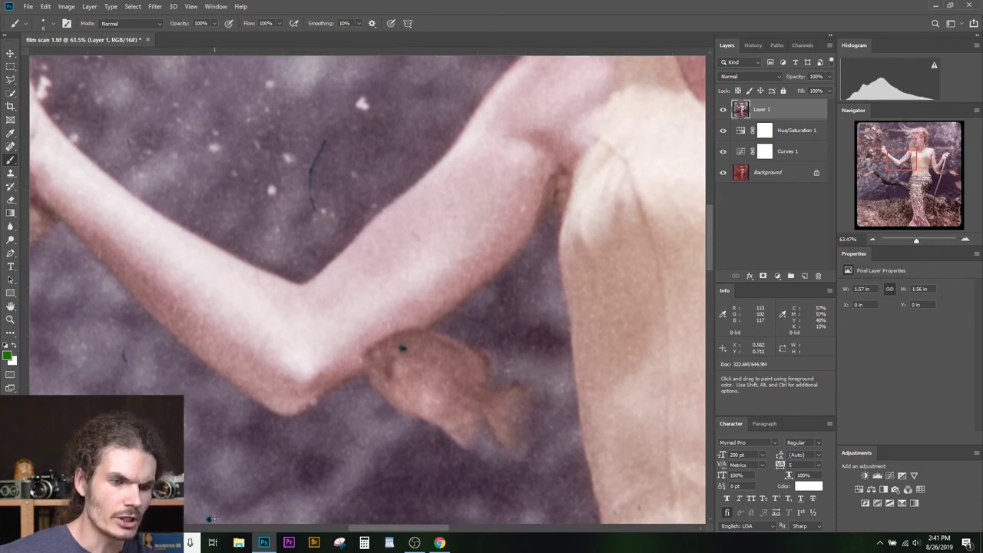
scroll(534, 375, down, 5)
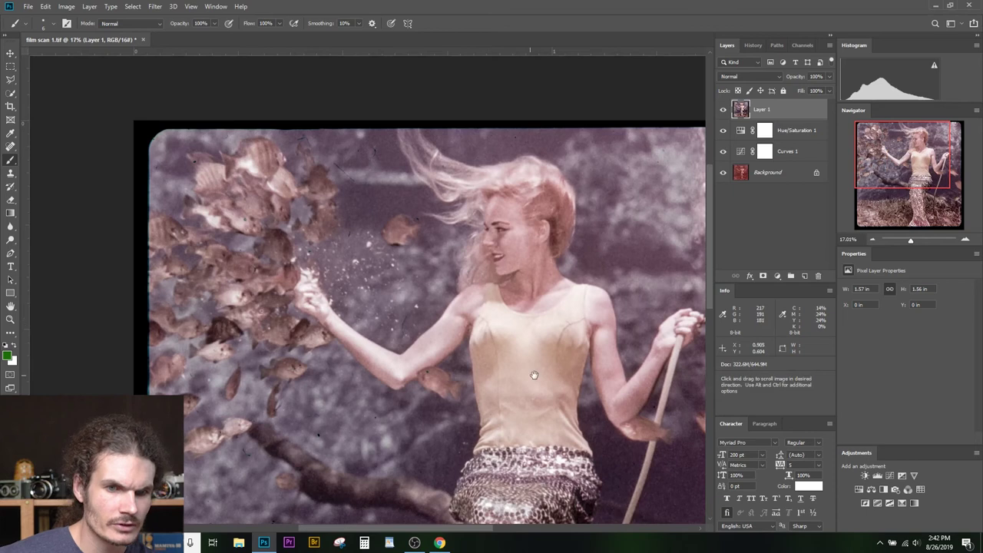
drag(534, 375, 272, 223)
drag(441, 388, 496, 397)
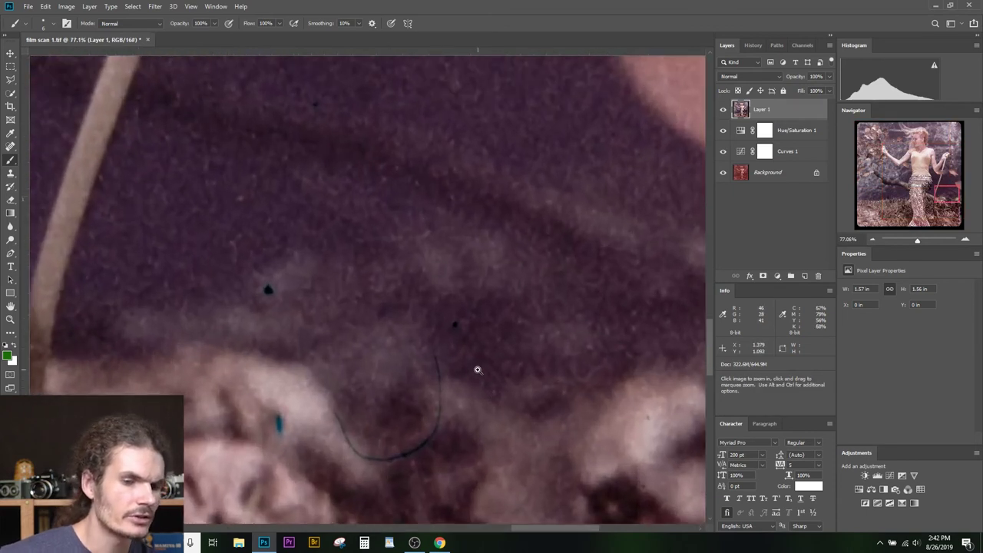
scroll(478, 369, down, 4)
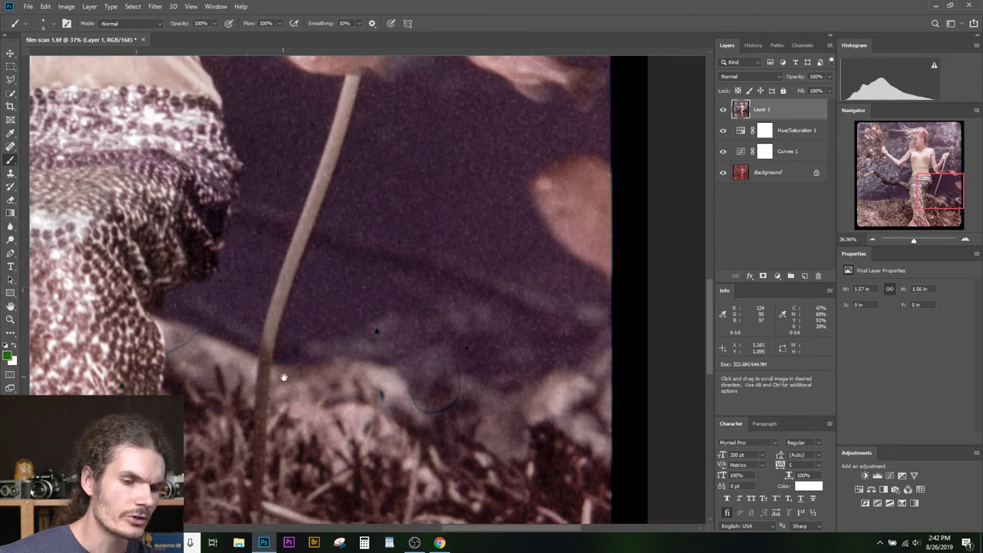
scroll(437, 387, down, 3)
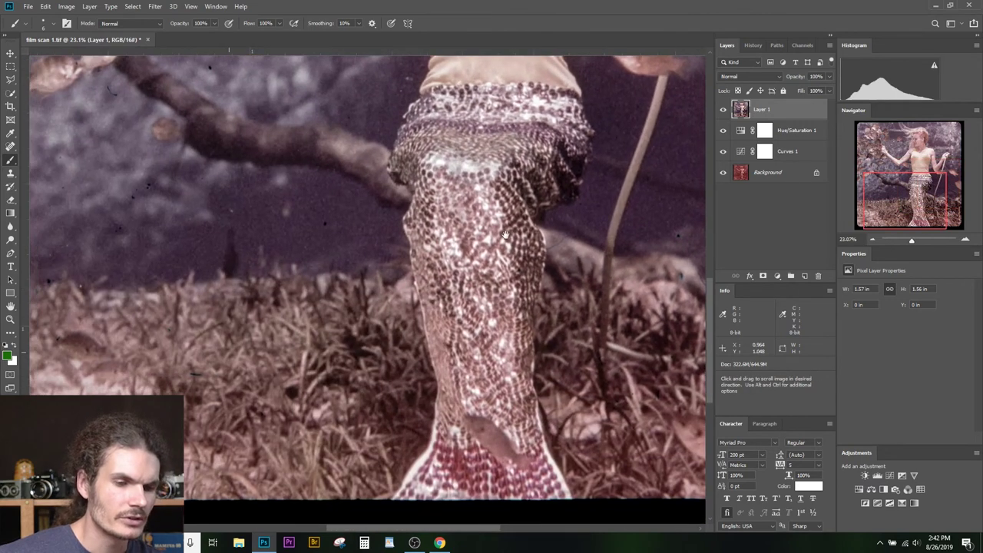
drag(173, 240, 529, 257)
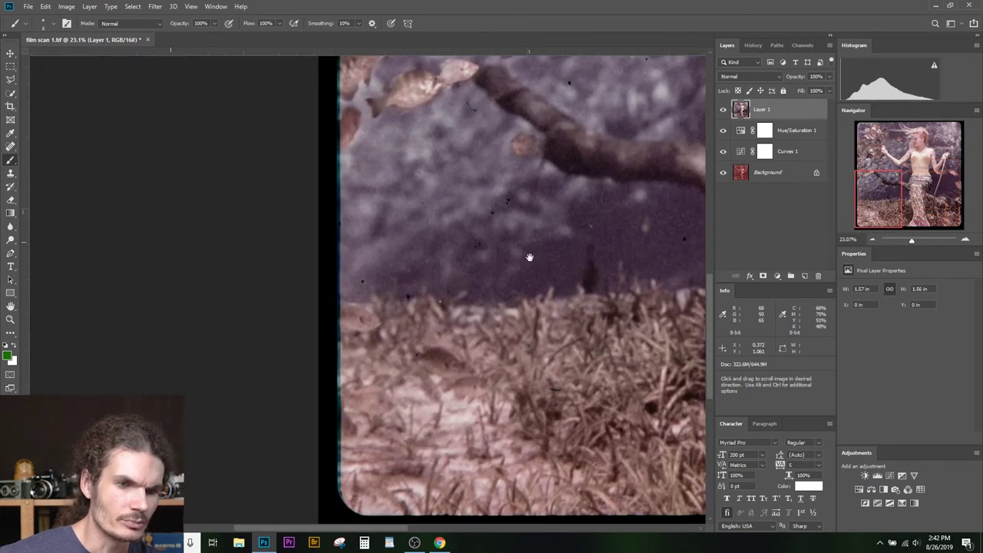
key(z)
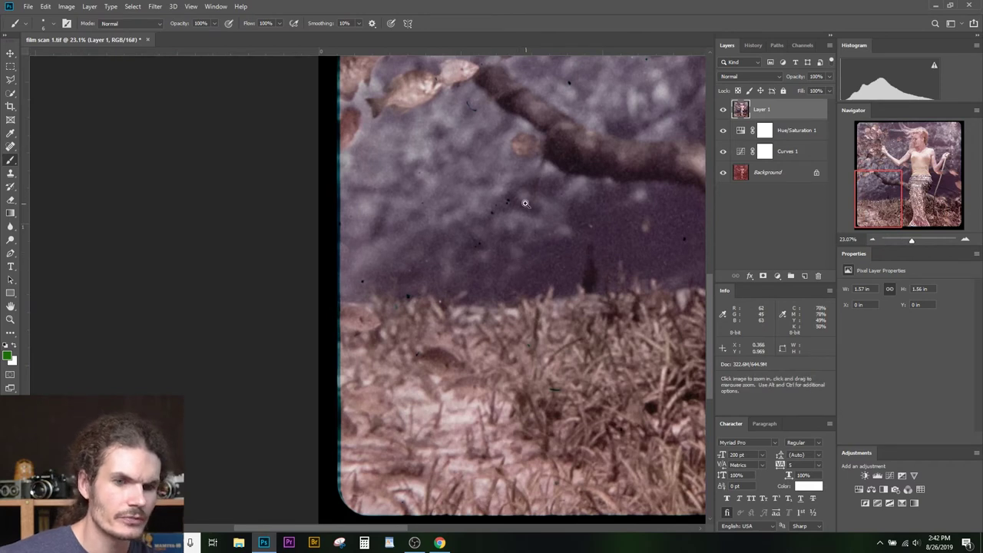
click(522, 205)
drag(522, 205, 566, 202)
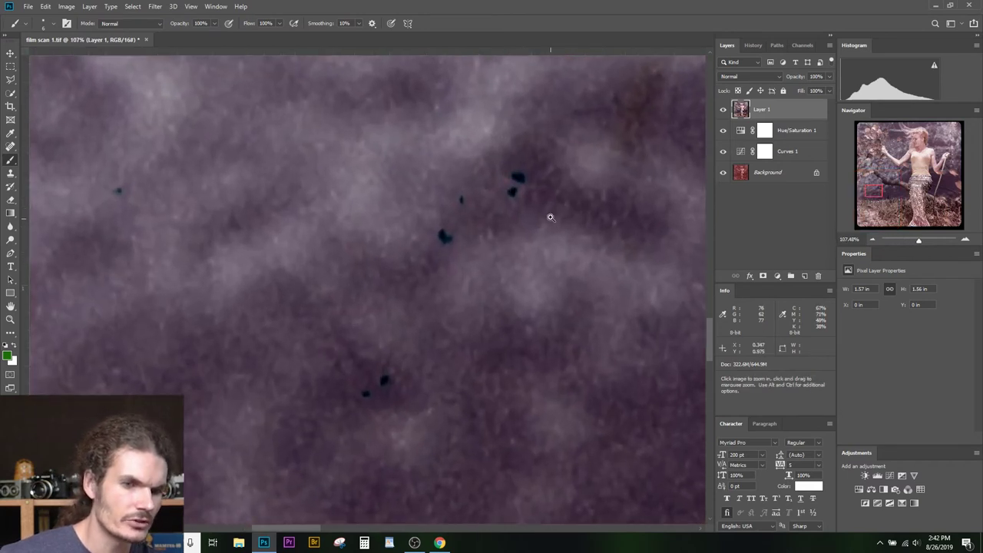
drag(453, 314, 456, 324)
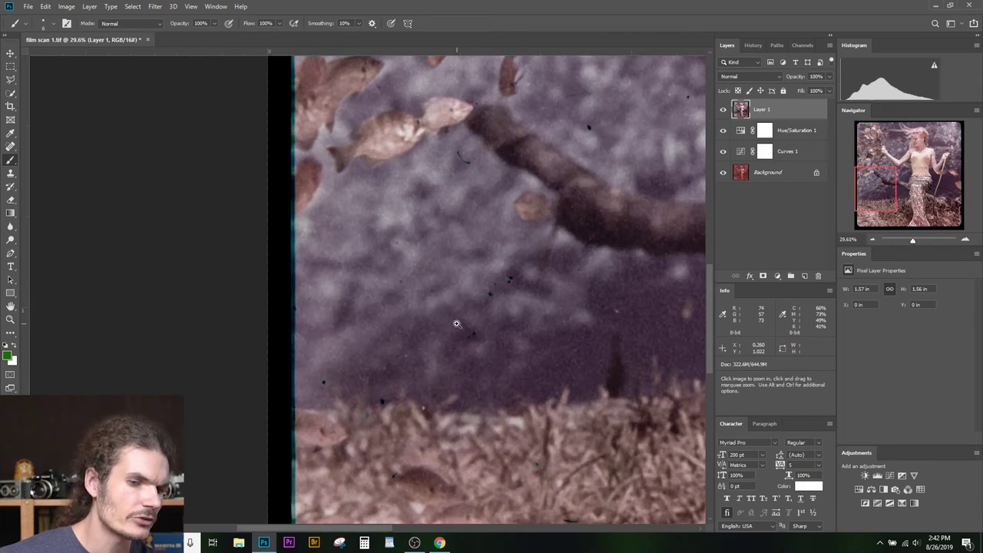
Choose the Spot Healing Brush with Layer 1 as the target and enlarge the brush
click(759, 223)
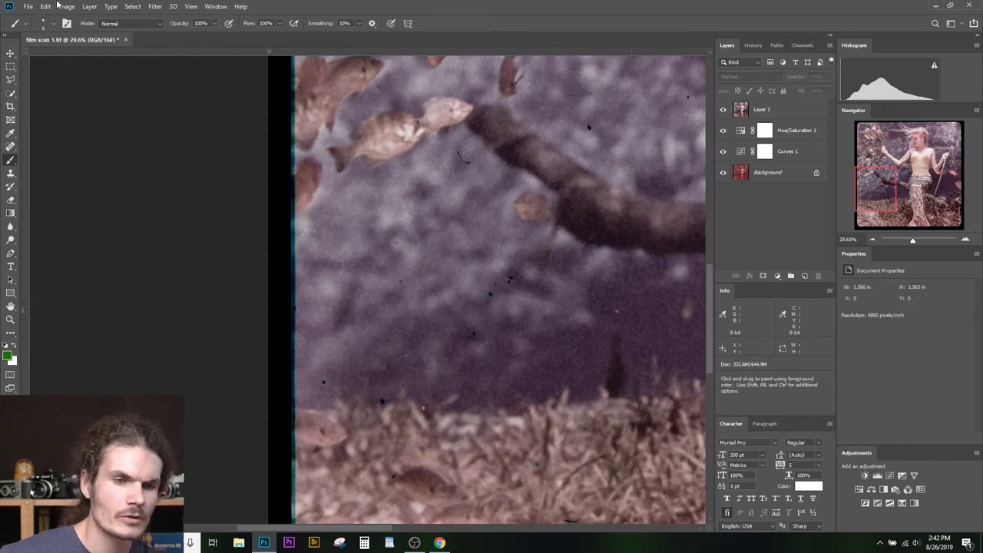
click(10, 147)
click(46, 147)
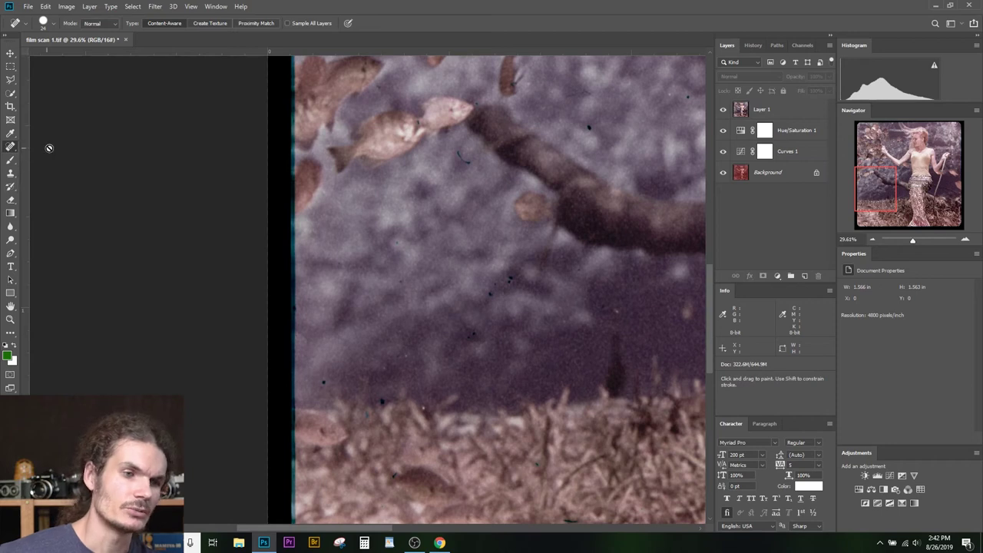
click(738, 117)
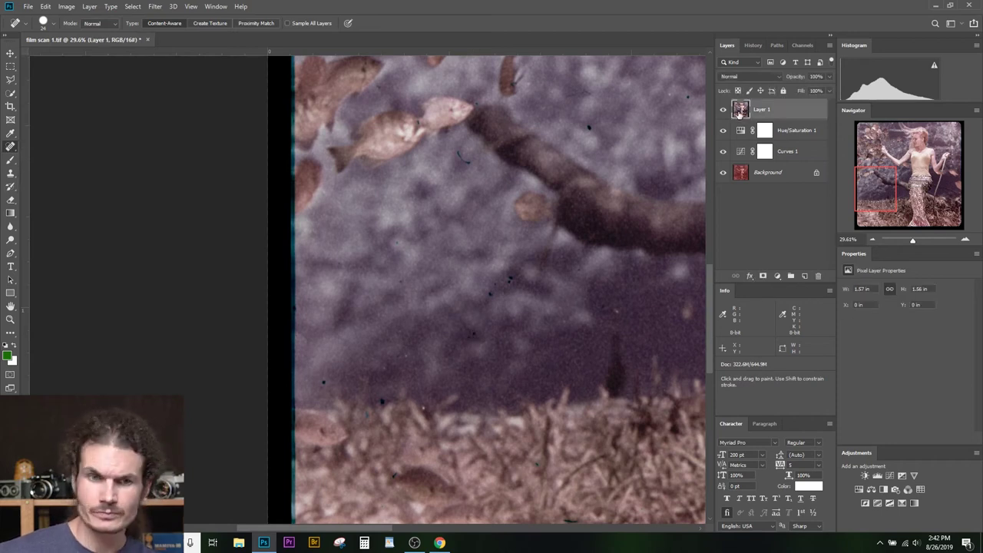
key(ctrl+space)
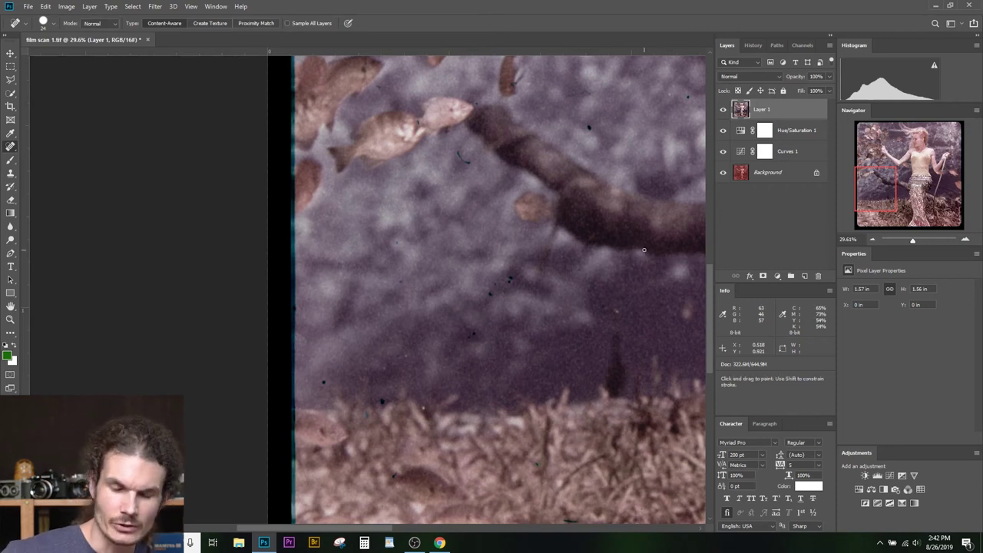
alt+right_click(513, 223)
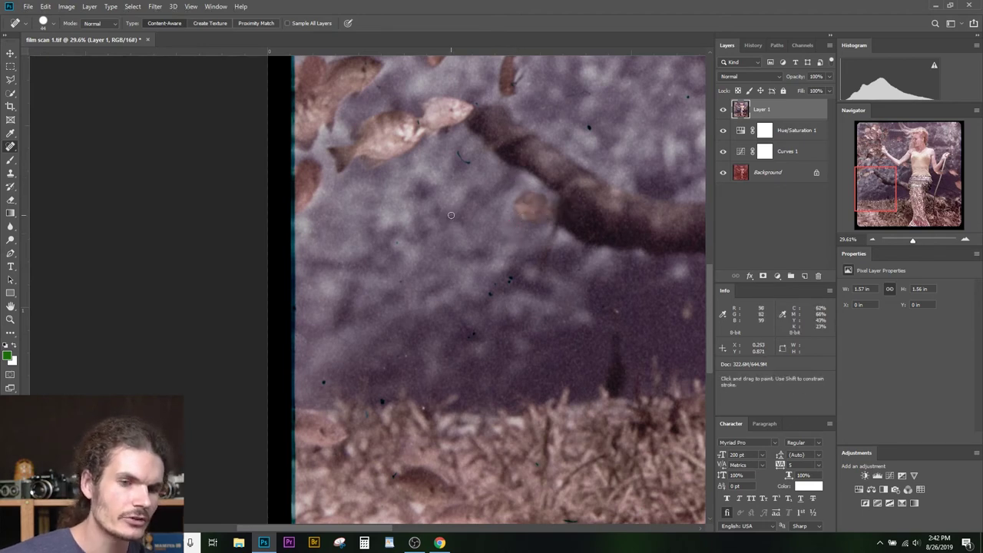
drag(492, 259, 355, 215)
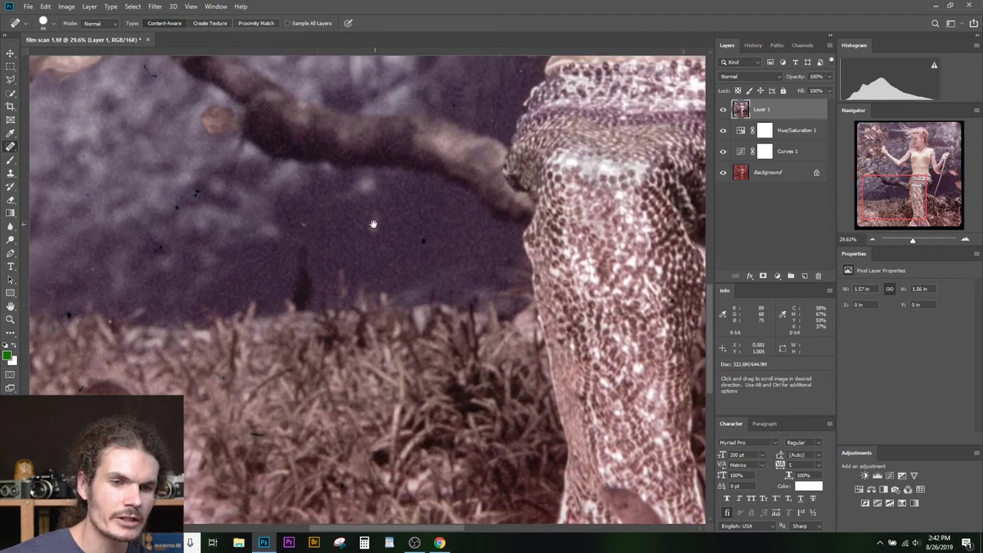
drag(248, 191, 441, 254)
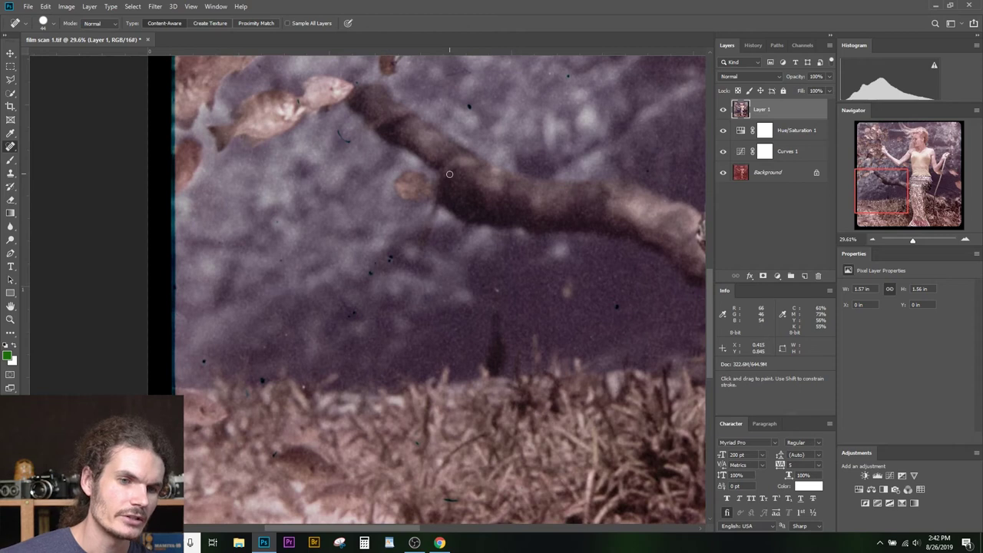
key(ctrl+space)
scroll(455, 214, down, 5)
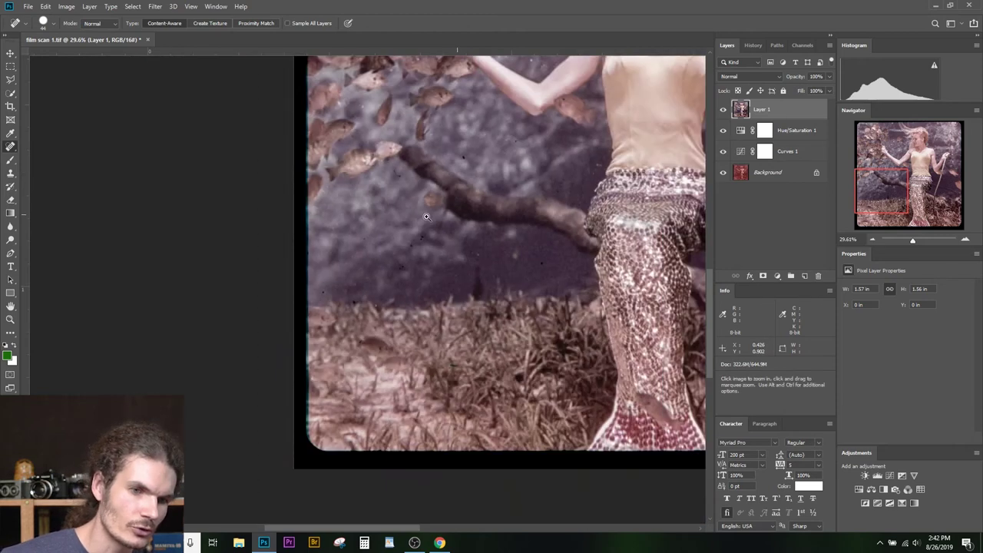
Heal the curved hair beside the branch and the dark speck on the neighbouring fish with the Spot Healing Brush
scroll(403, 228, up, 4)
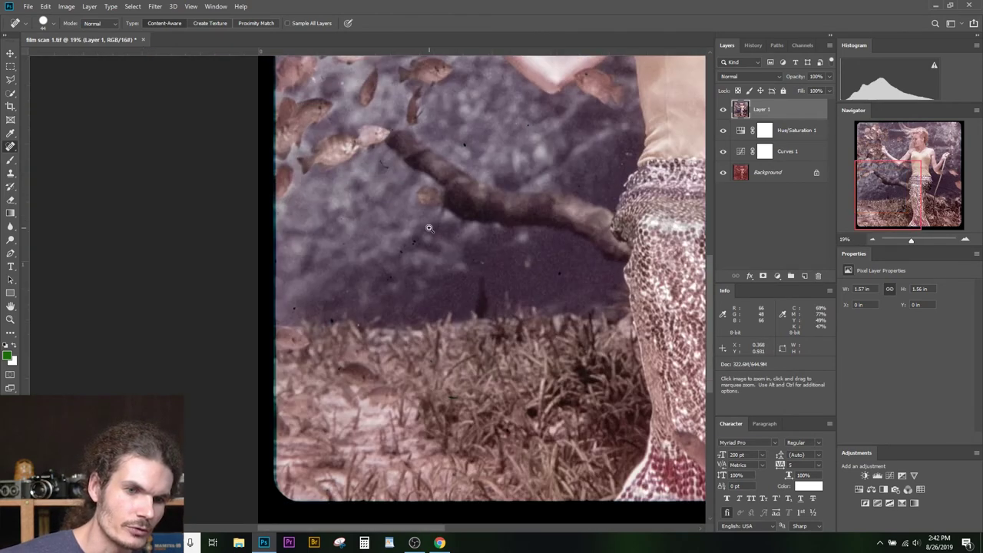
scroll(463, 150, up, 4)
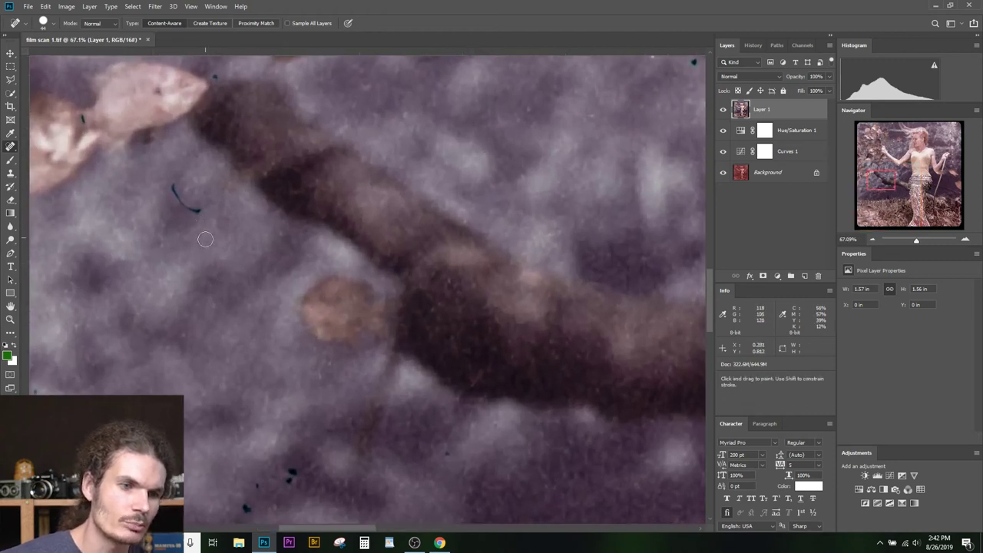
click(175, 190)
click(196, 208)
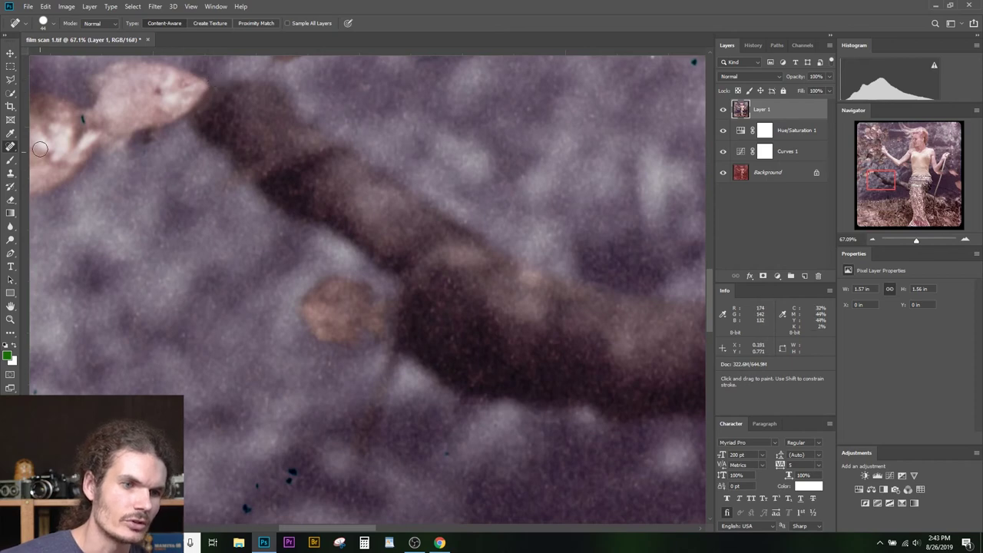
right_click(13, 147)
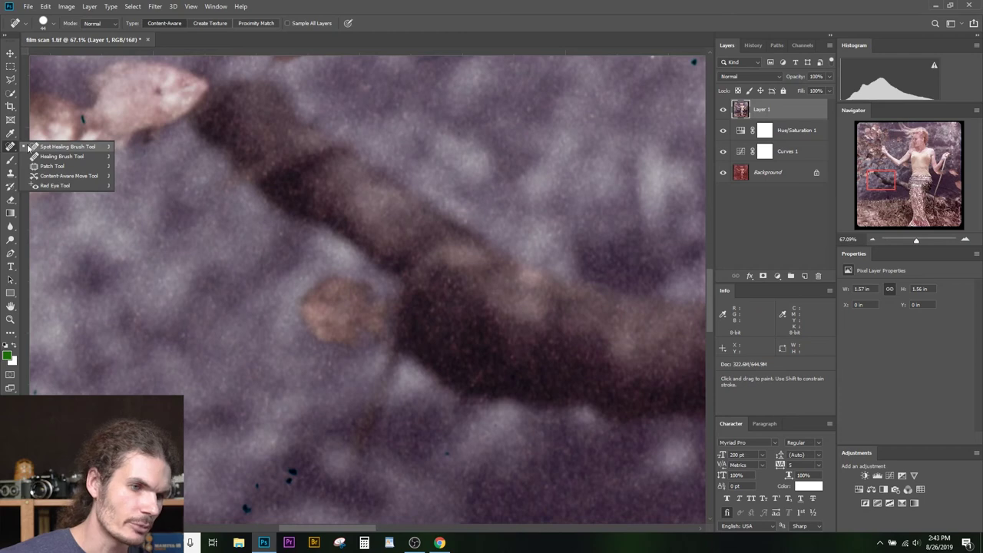
click(31, 146)
click(75, 120)
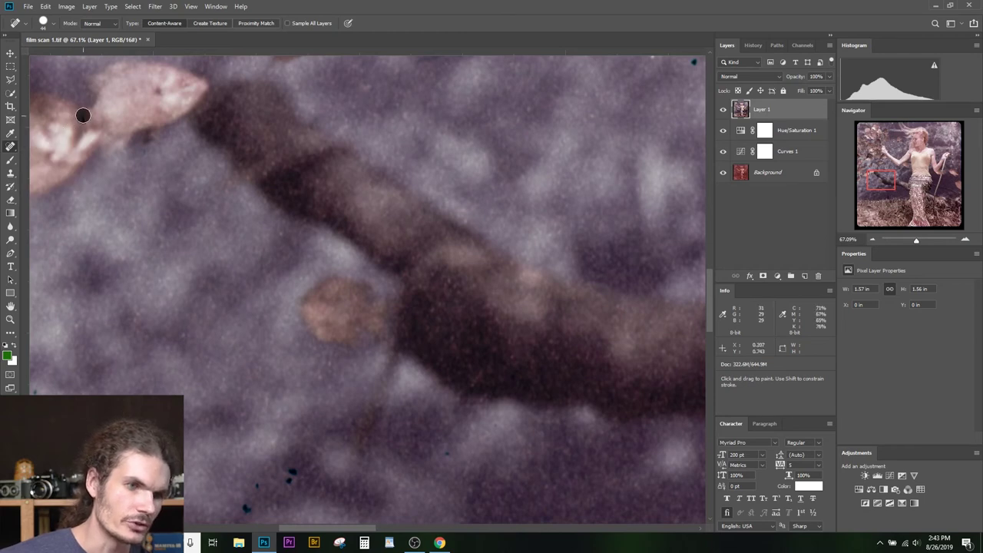
Heal the two clusters of dark specks in the purple background below the branch
drag(149, 228, 110, 9)
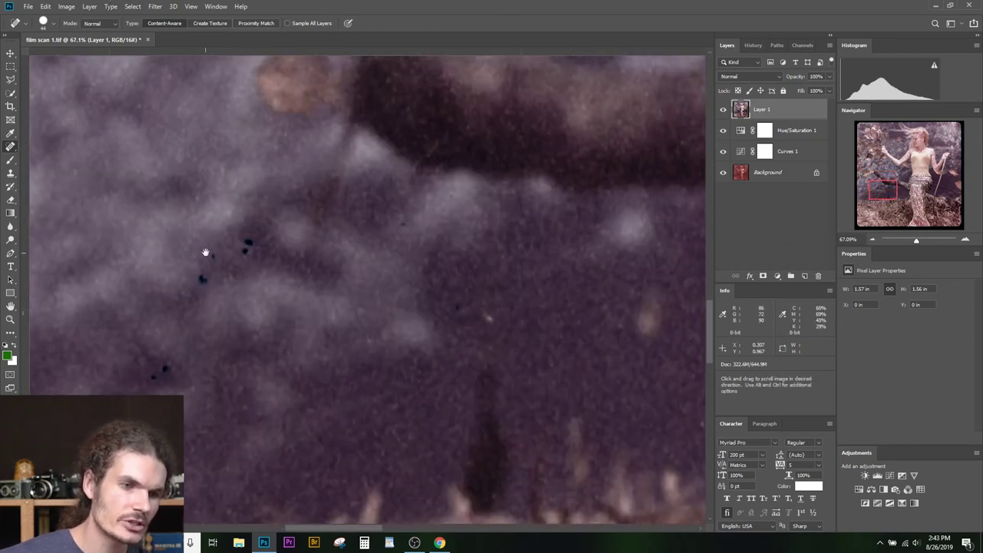
click(246, 243)
click(247, 251)
click(202, 278)
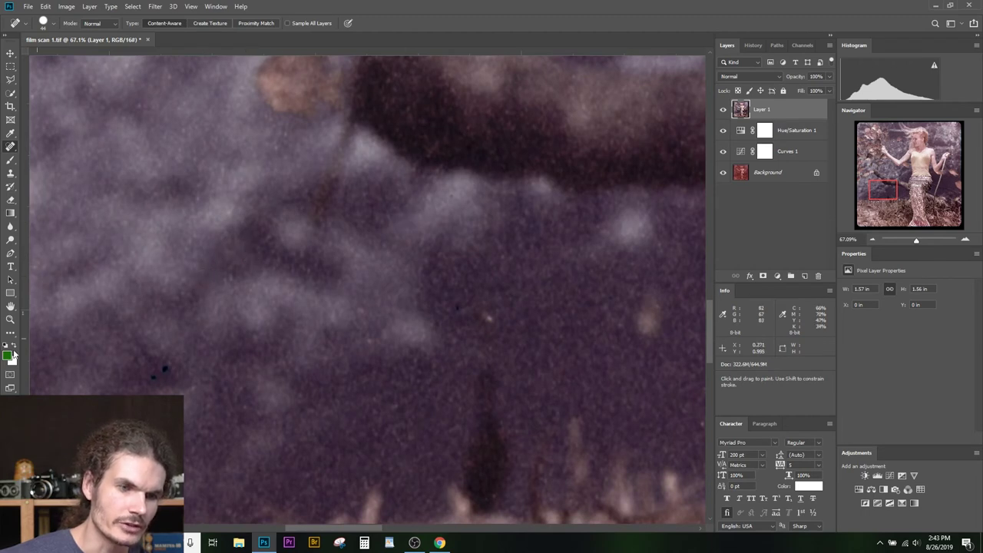
click(154, 376)
click(163, 368)
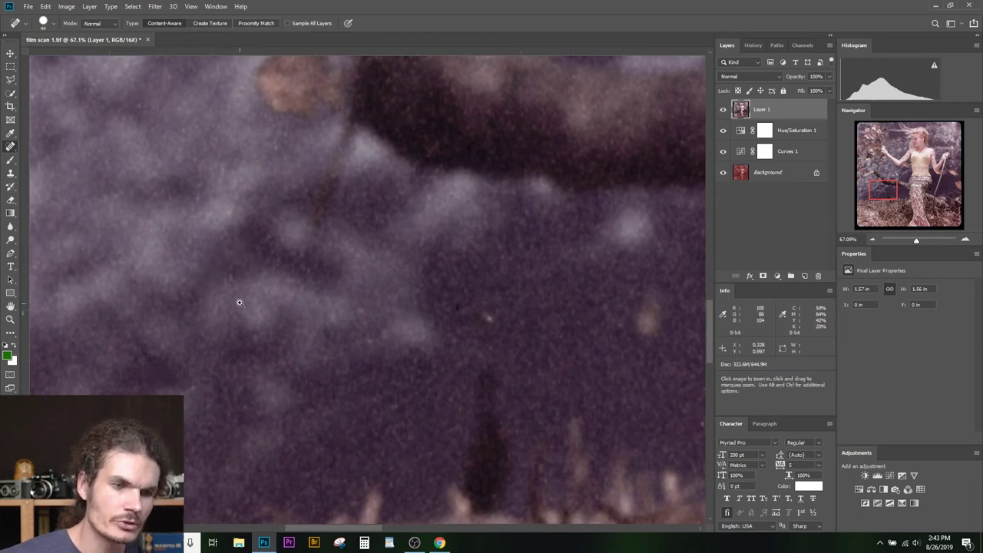
Heal the dust specks in the background near the film's left border, down to the top of the grass
scroll(214, 298, up, 3)
scroll(214, 298, down, 3)
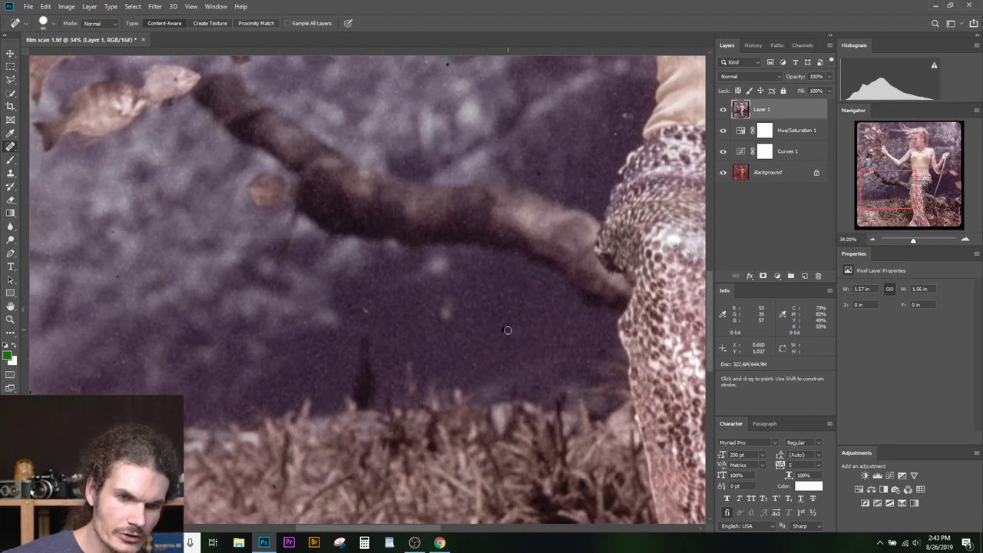
scroll(387, 231, up, 4)
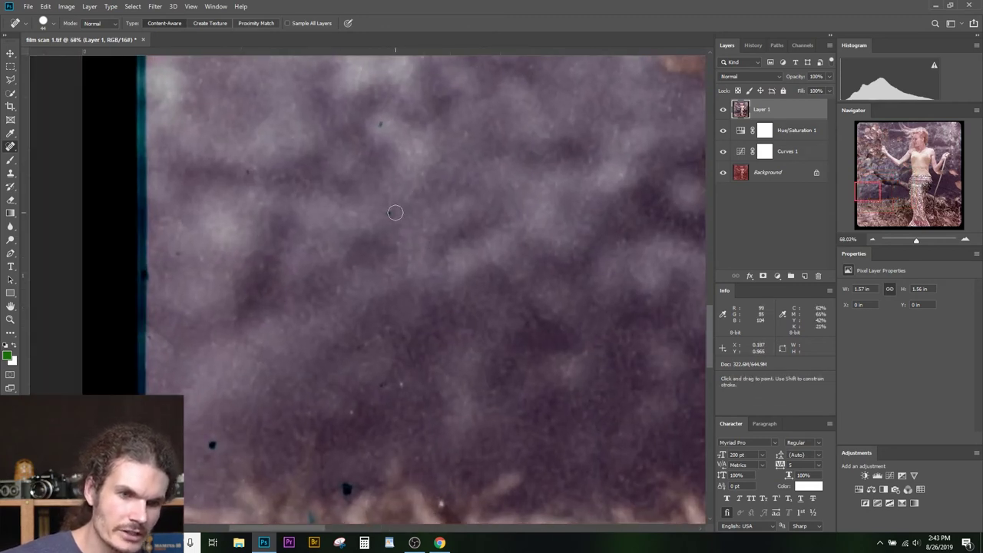
click(395, 213)
click(381, 124)
click(241, 176)
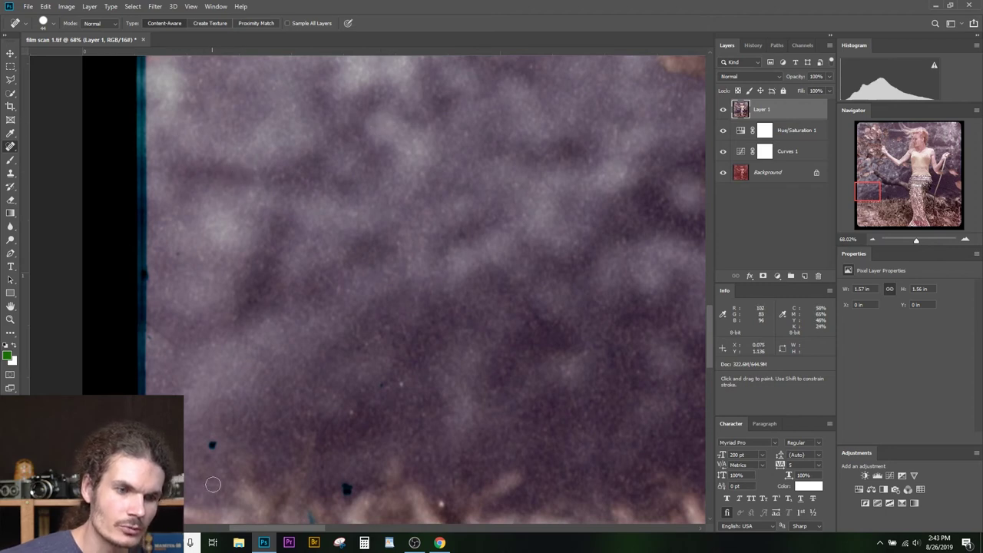
click(213, 443)
click(347, 487)
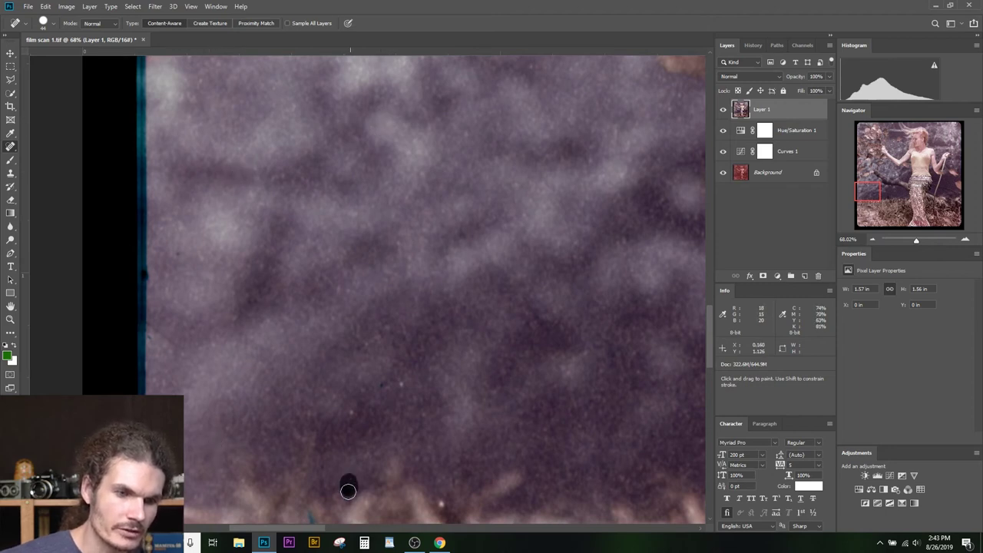
Heal the blue-green dust marks in the grass around the dark fish near the film's left border
drag(353, 477, 307, 308)
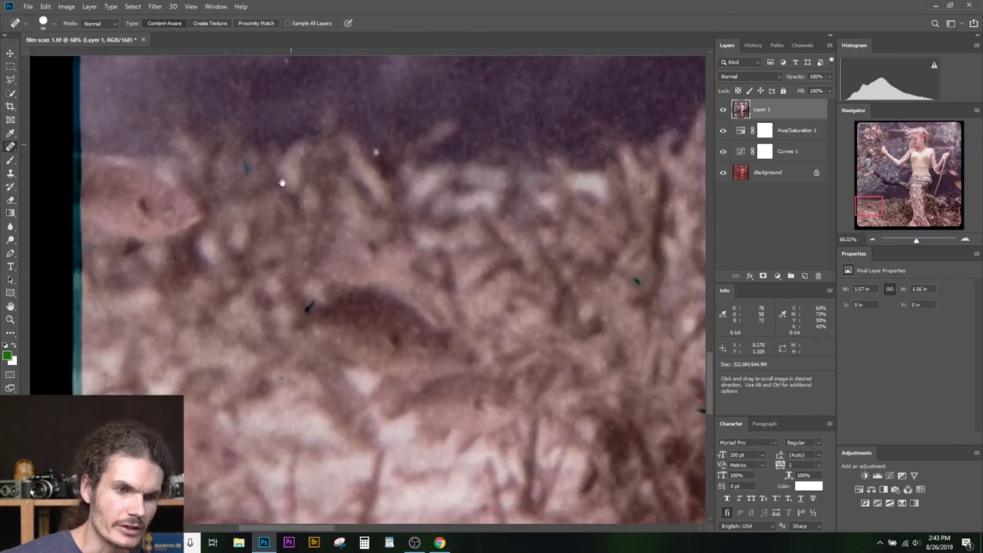
click(312, 302)
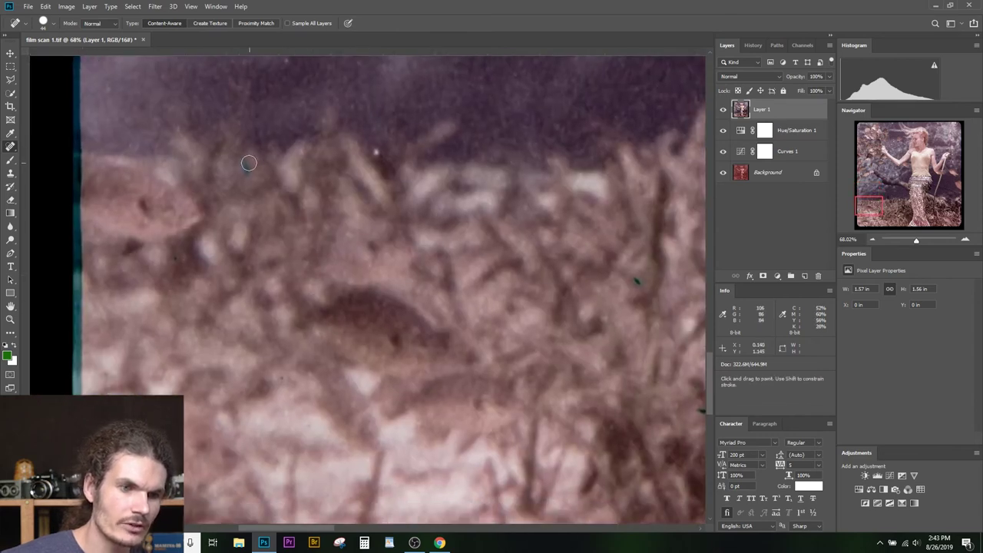
drag(335, 274, 4, 116)
click(286, 125)
drag(356, 256, 378, 257)
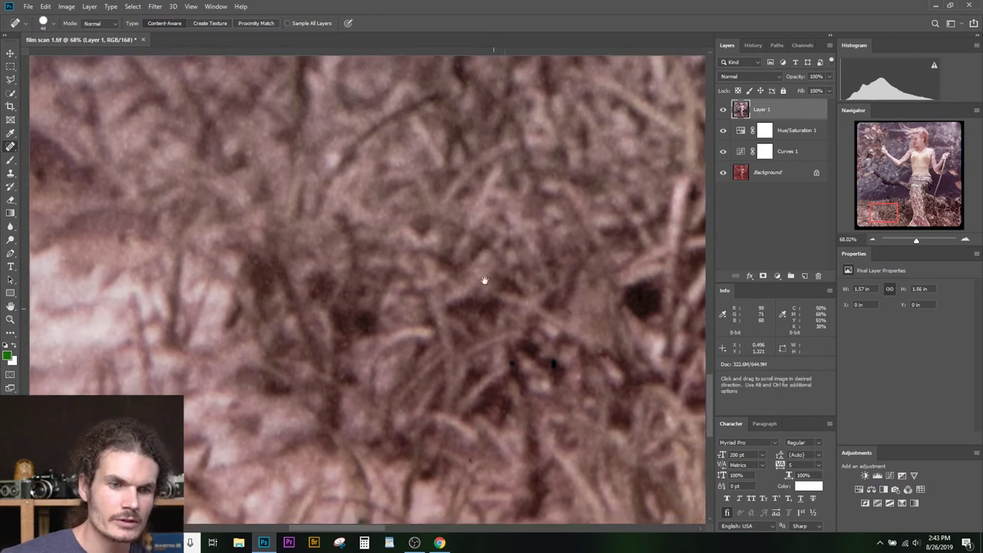
Heal the dark spot and the short scratch in the grass just above the film's lower border
drag(483, 281, 519, 109)
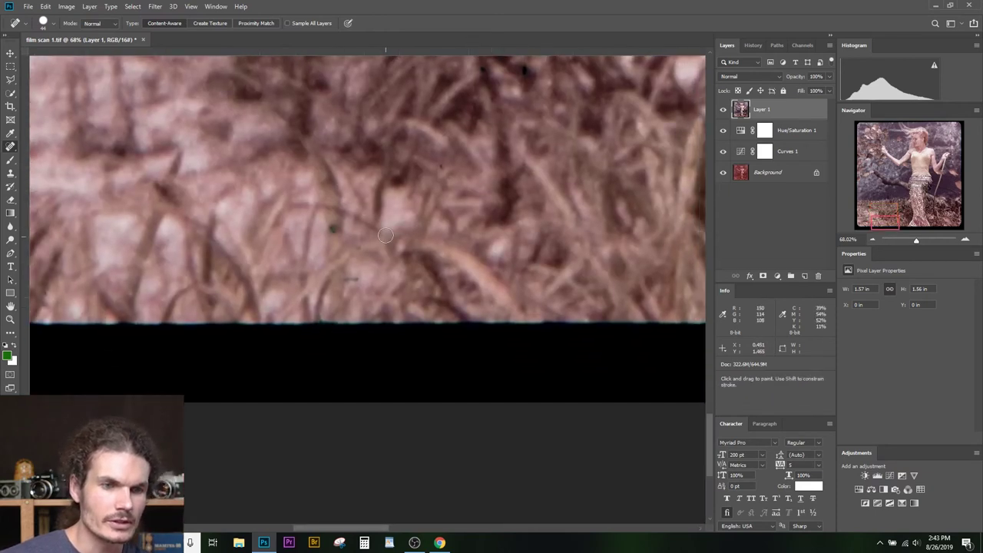
click(332, 228)
click(347, 278)
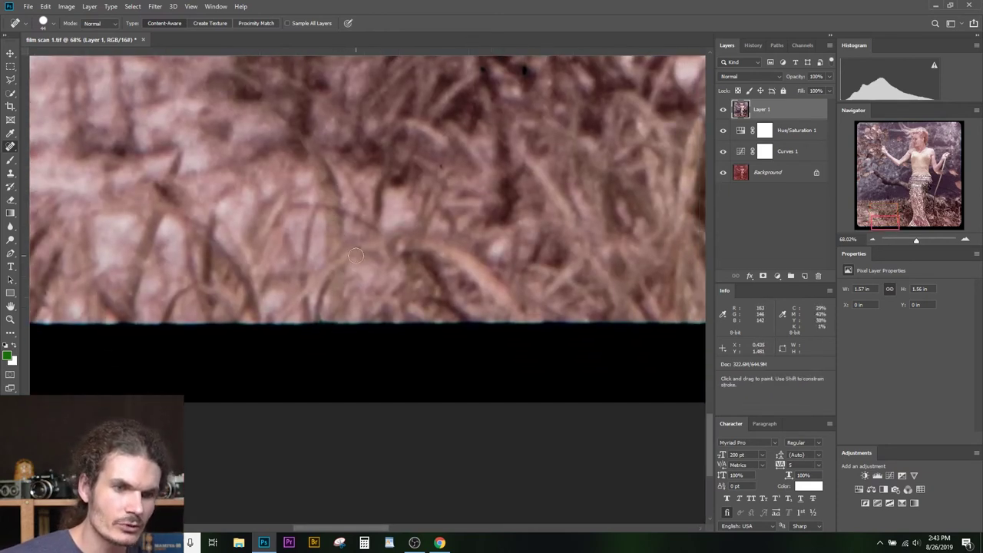
Heal the small bright speck in the dark background just above the grass
key(z)
scroll(391, 204, down, 3)
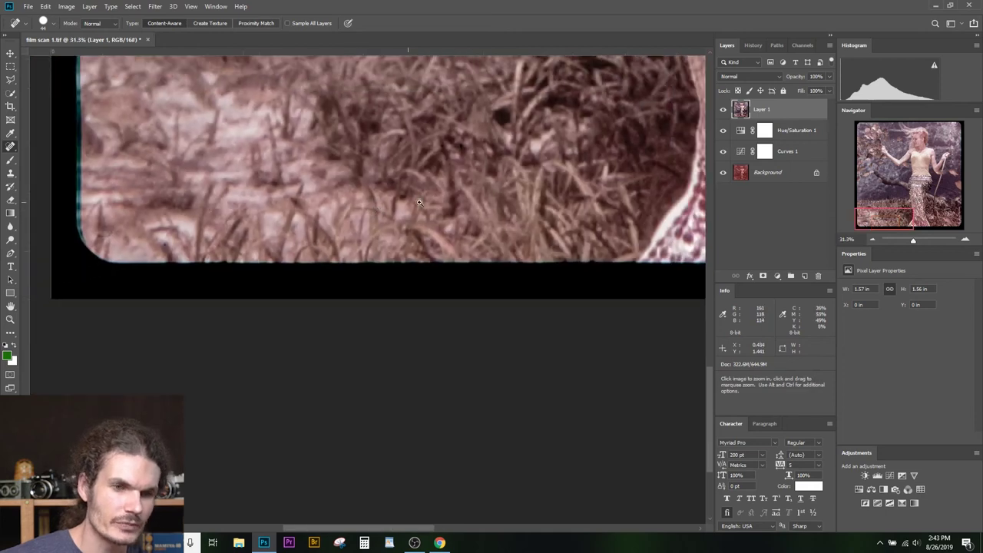
scroll(391, 205, up, 3)
scroll(407, 187, down, 3)
scroll(412, 191, down, 4)
drag(388, 404, 399, 417)
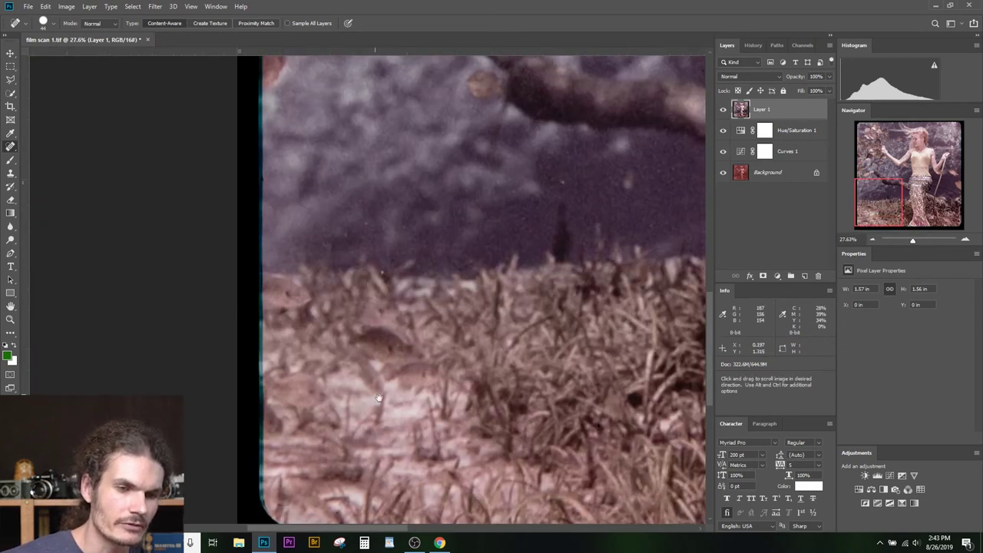
scroll(380, 287, up, 4)
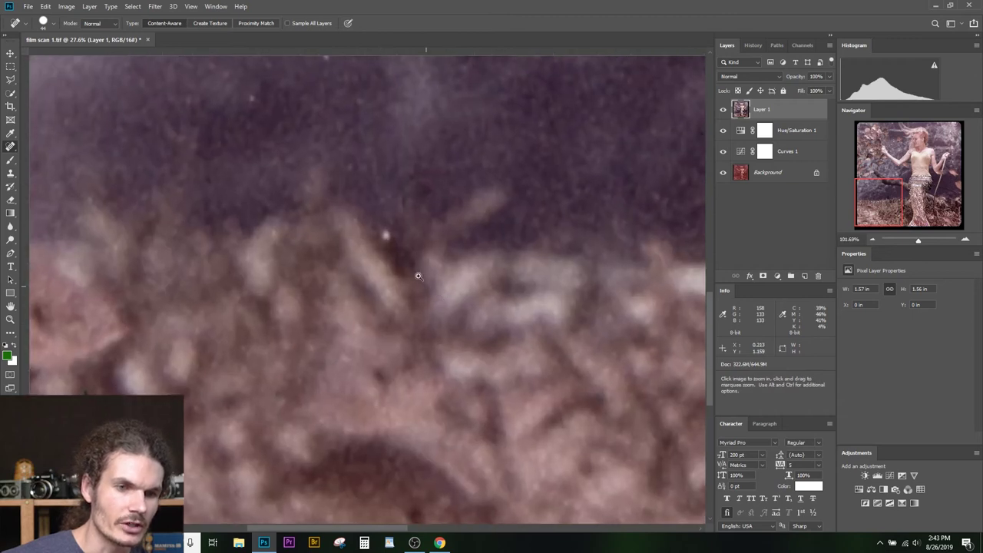
drag(414, 160, 461, 479)
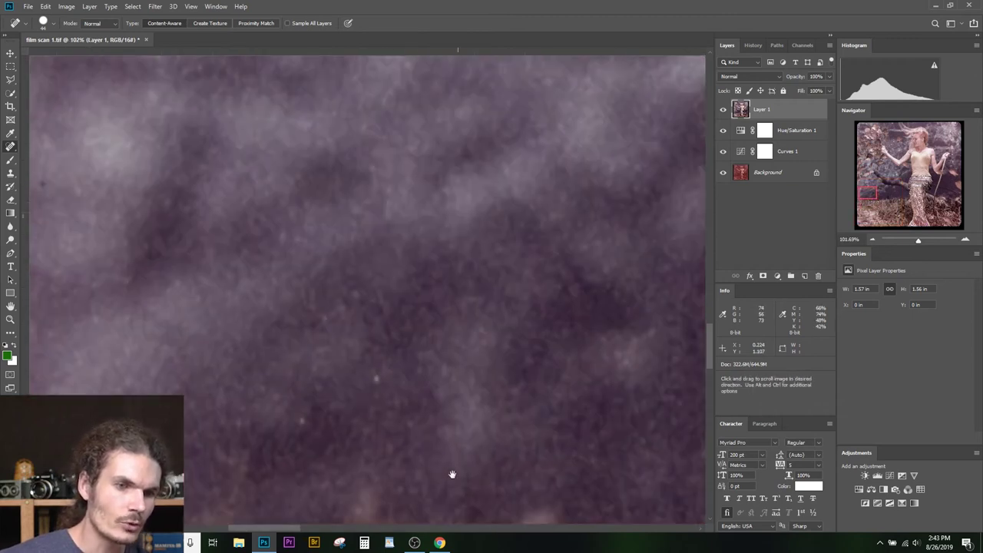
click(377, 380)
drag(377, 380, 492, 364)
Examine the branch, the background beside the woman's waist and the particles around her outstretched hand for dust versus real image detail
scroll(492, 363, down, 4)
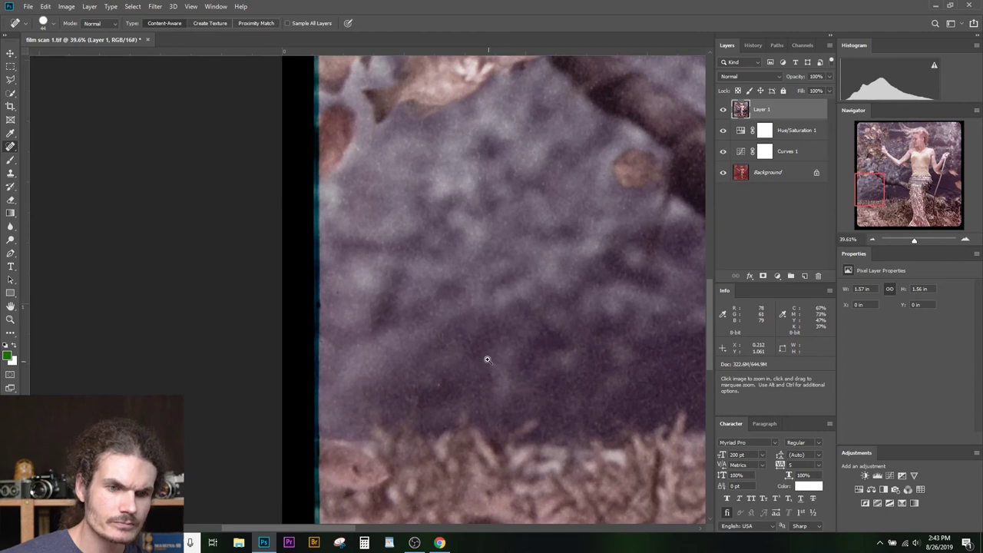
scroll(553, 340, up, 2)
drag(363, 345, 325, 341)
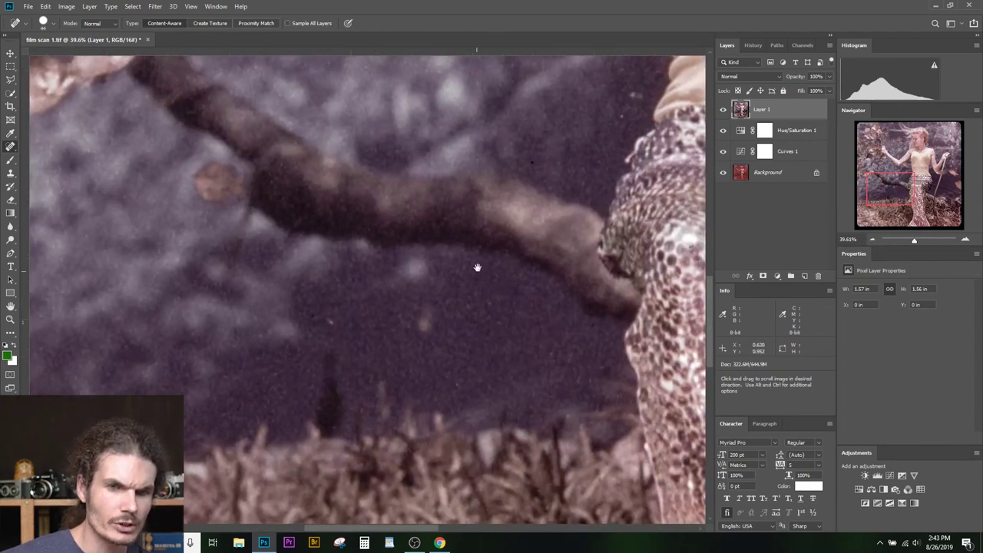
drag(479, 268, 261, 461)
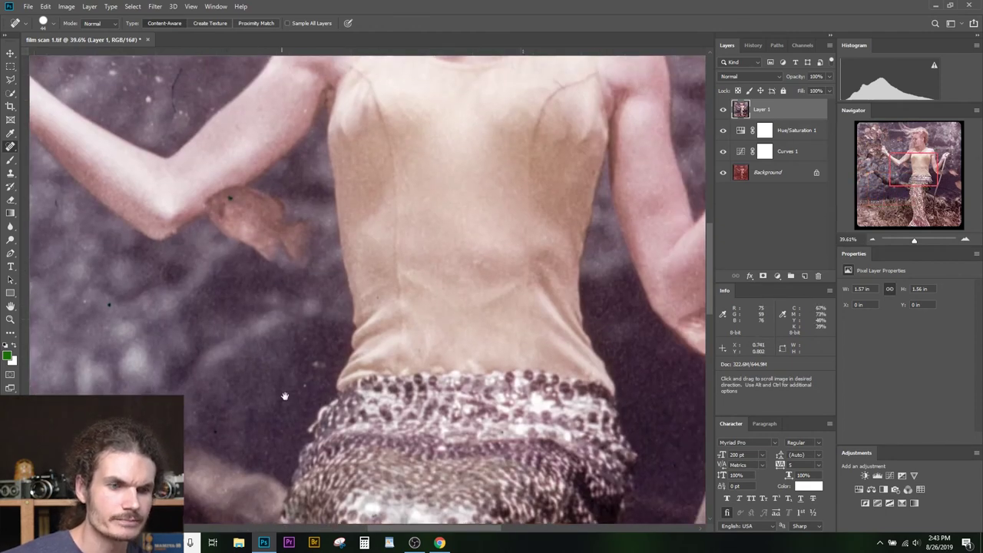
scroll(284, 395, up, 6)
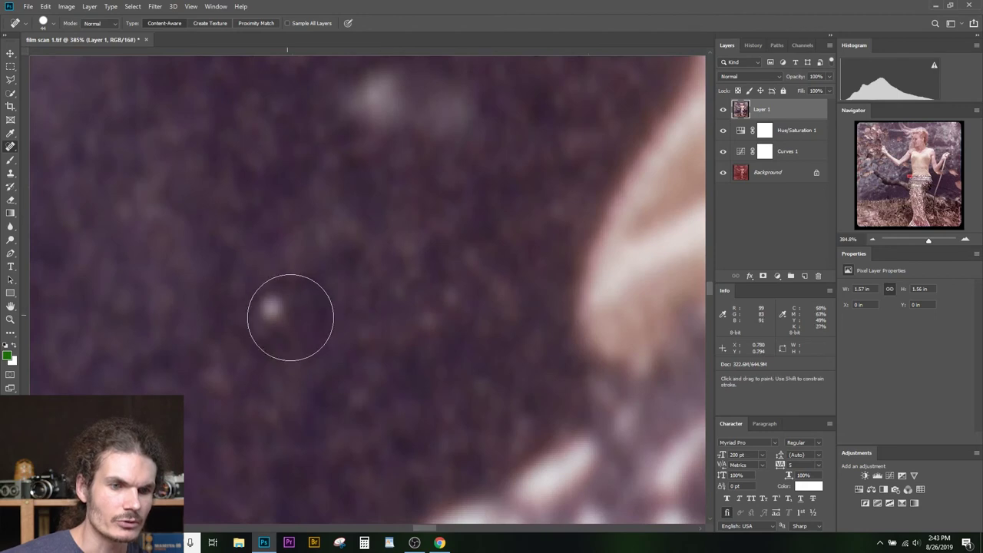
scroll(291, 317, down, 8)
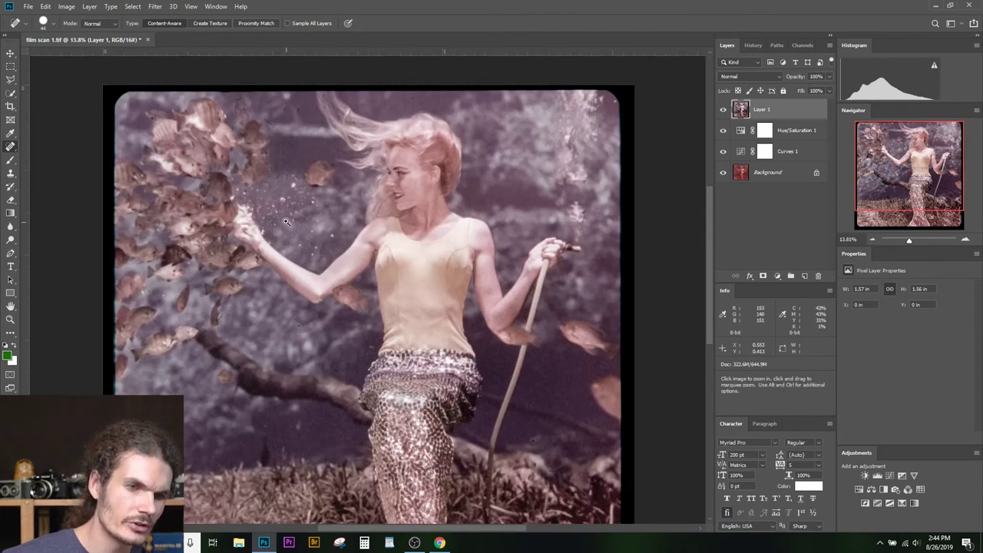
scroll(286, 222, up, 8)
scroll(311, 243, down, 6)
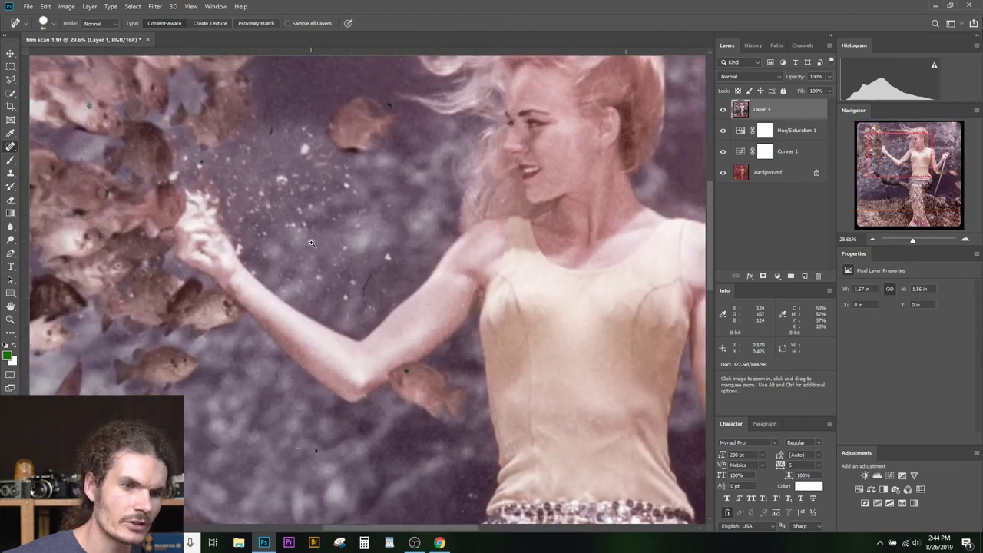
Heal the bright white spot inside the film's upper-right corner
drag(357, 212, 182, 208)
drag(451, 239, 202, 245)
drag(243, 184, 218, 309)
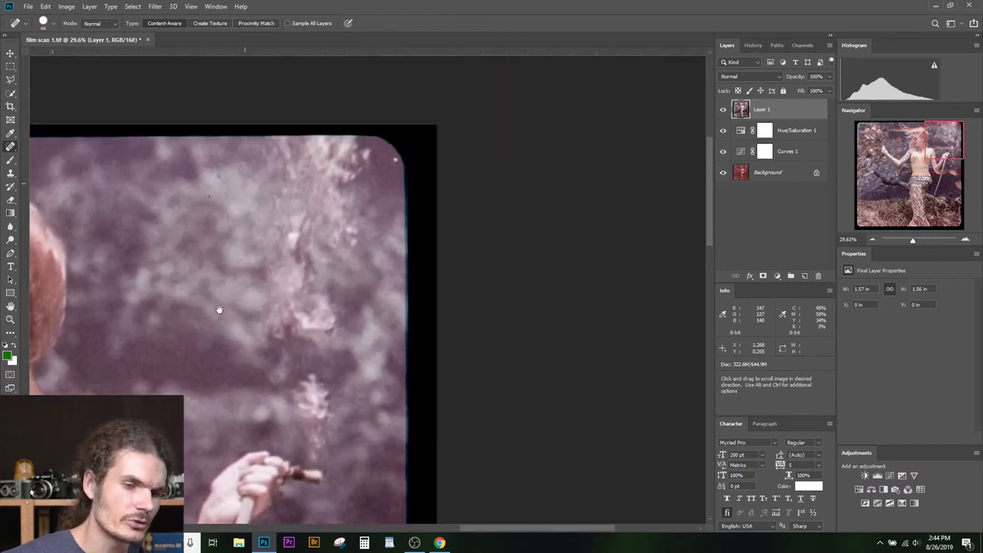
key(ctrl+space)
drag(398, 158, 464, 170)
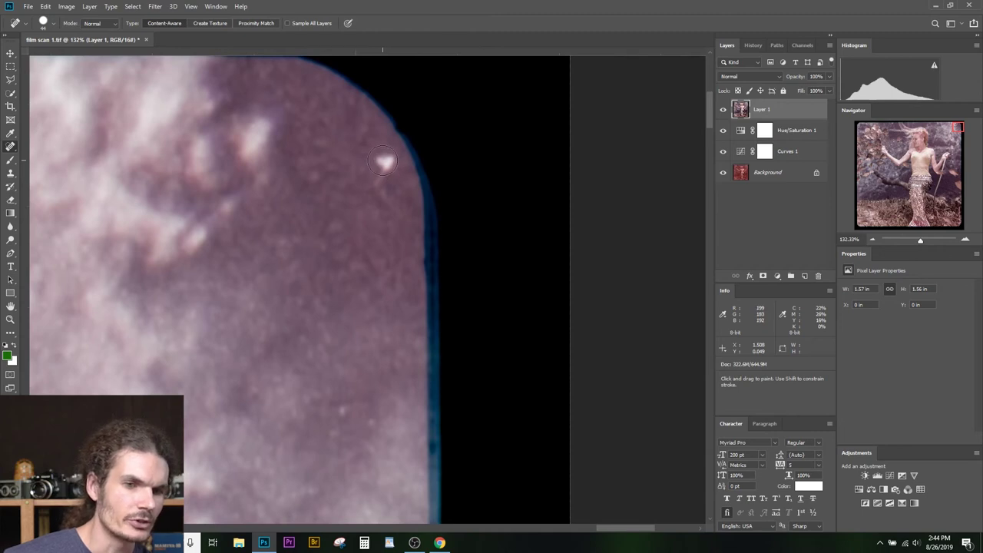
drag(383, 162, 378, 174)
alt+click(246, 306)
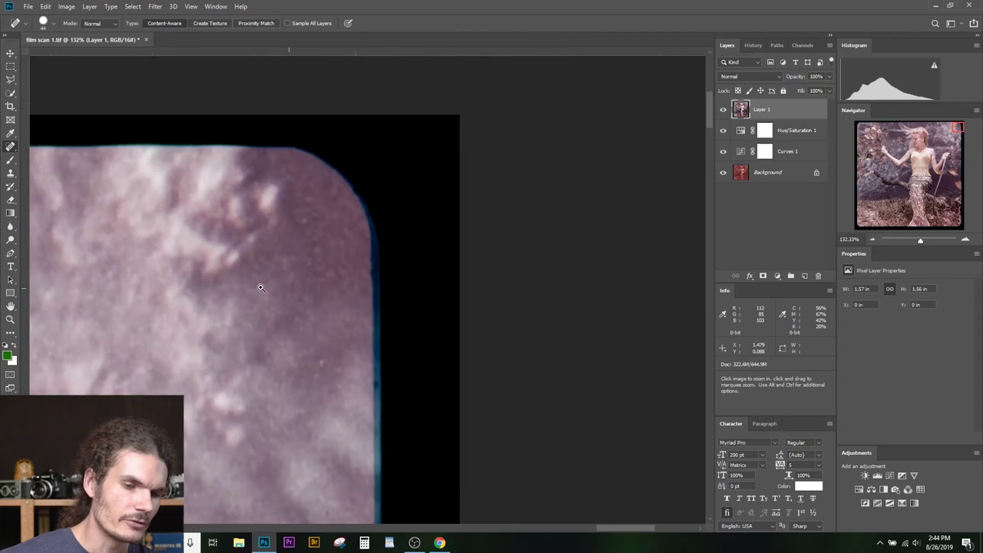
Heal the dark specks in the mottled background beside the rising bubbles and within the bubble trail
scroll(245, 306, up, 5)
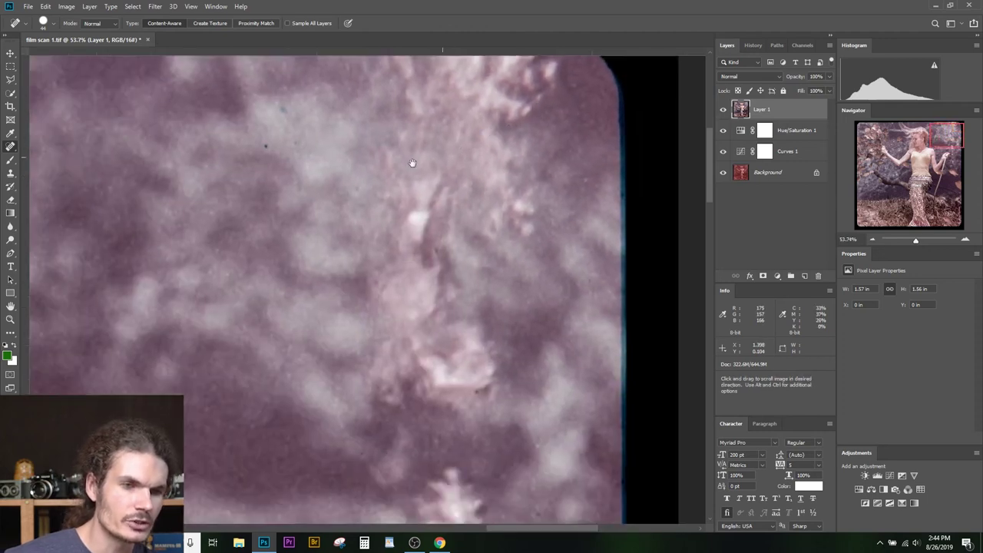
click(265, 145)
click(284, 109)
click(295, 140)
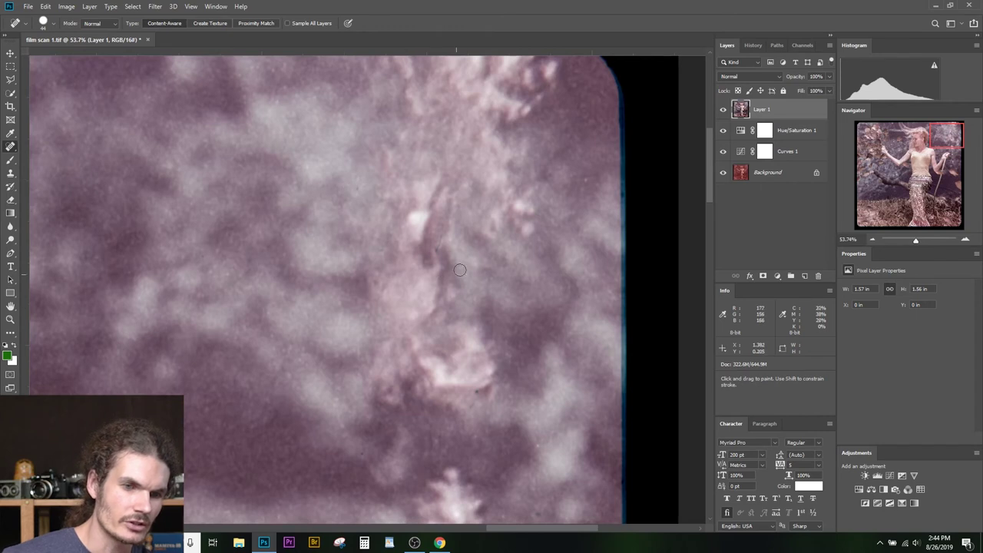
click(434, 239)
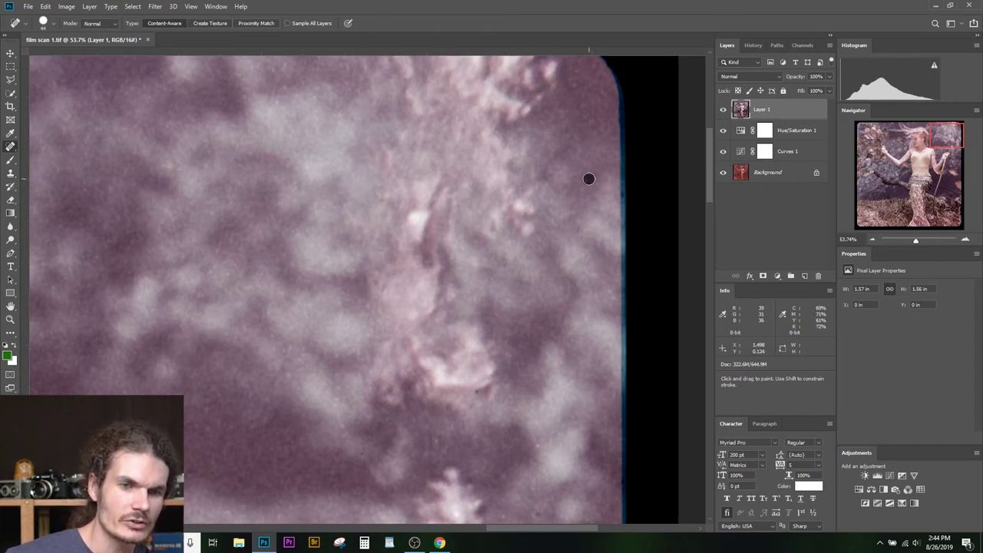
Heal the dark specks, the teal spot and the curved hair line in the background and rocks between the pole and the film's right edge
drag(221, 333, 164, 88)
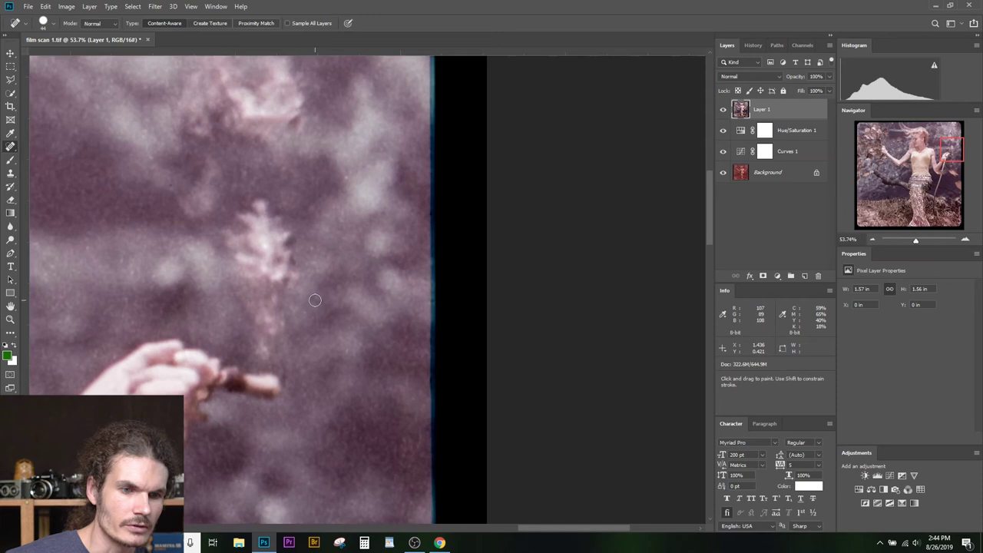
drag(314, 336, 300, 176)
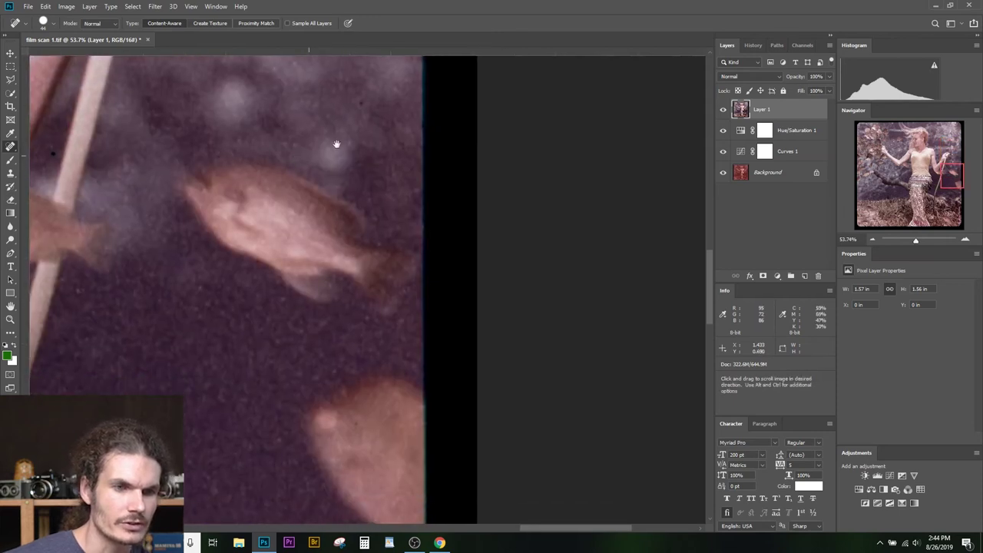
drag(248, 251, 483, 259)
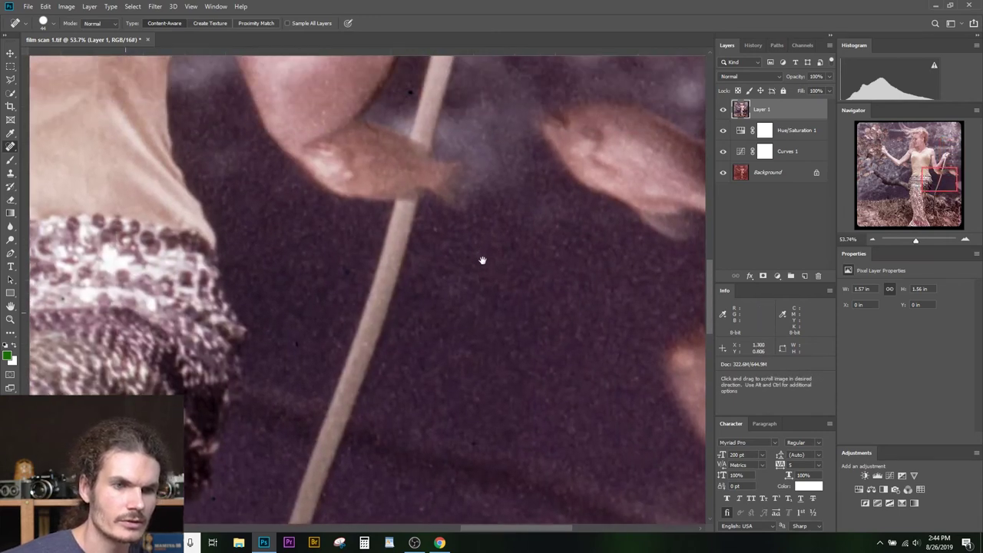
scroll(445, 215, down, 5)
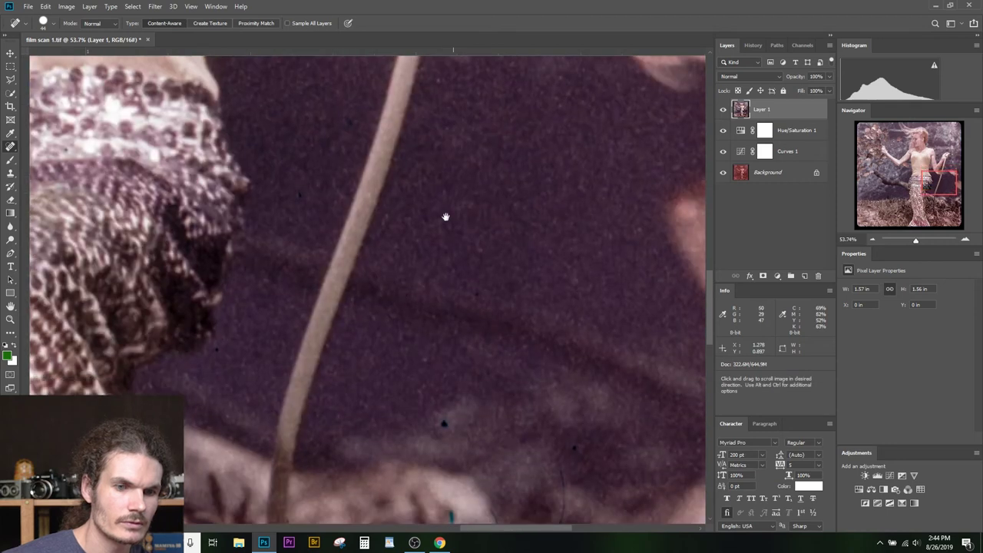
scroll(391, 268, right, 3)
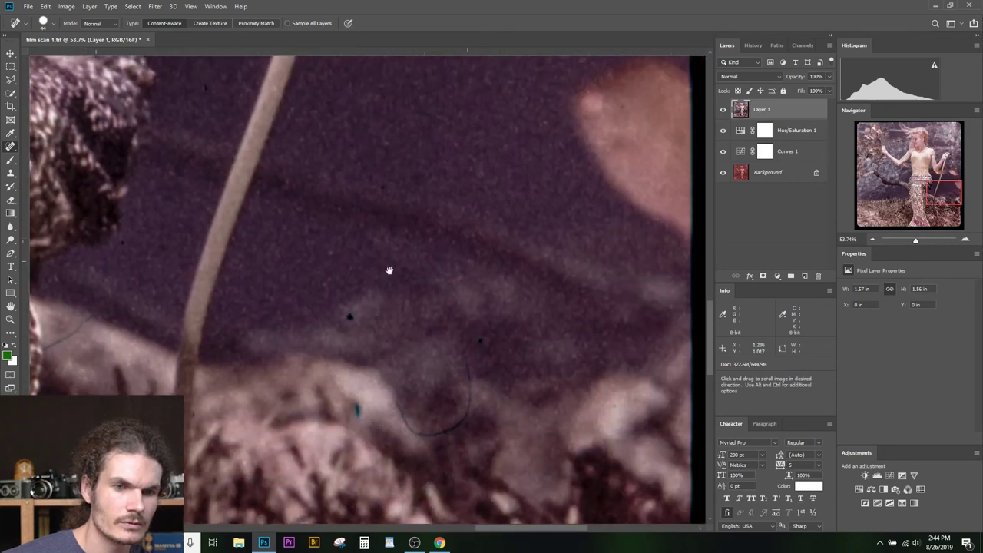
click(350, 316)
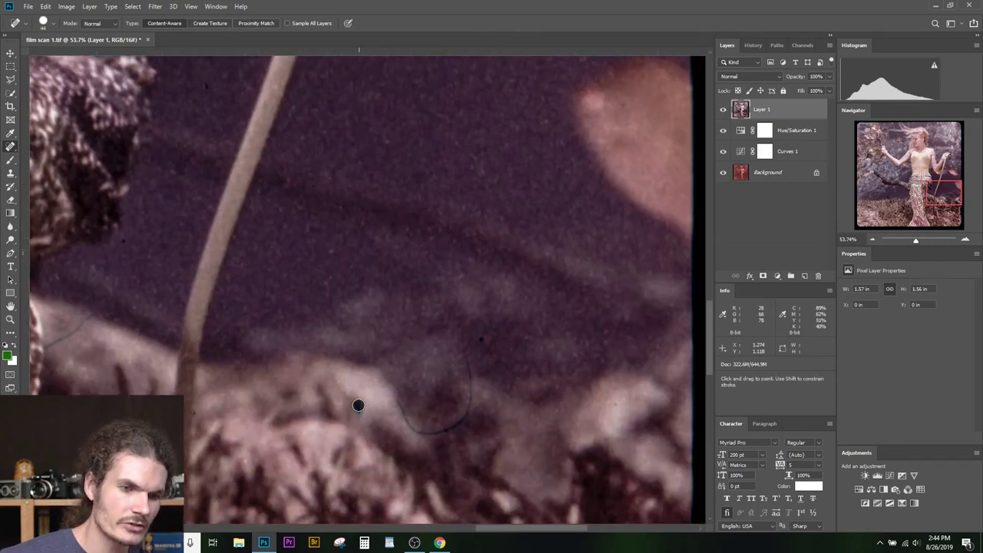
mouse_move(359, 417)
mouse_down()
mouse_move(443, 432)
mouse_move(468, 409)
mouse_move(467, 372)
mouse_up()
drag(468, 398, 470, 356)
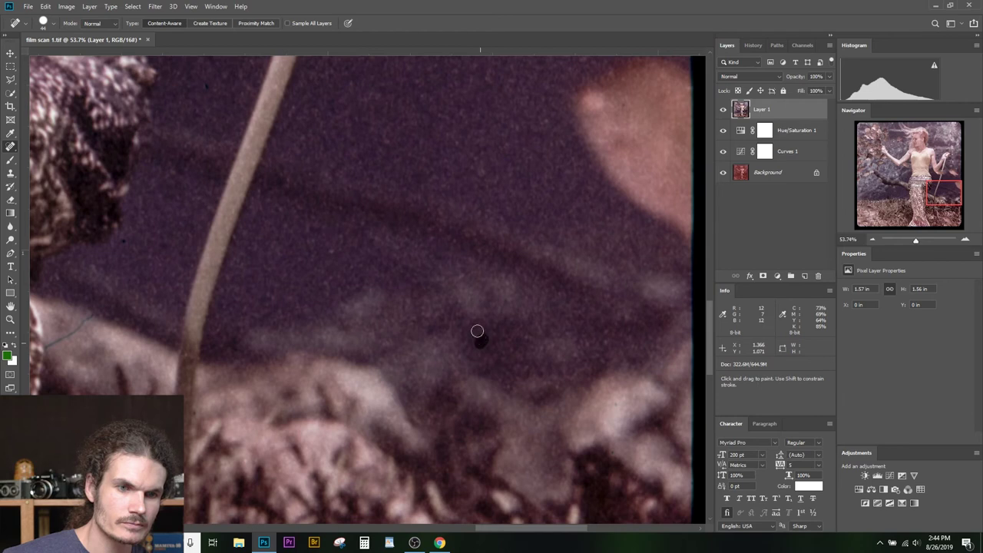
Heal the small specks in the dark background above the grass beside the tail and within the foreground grass
drag(270, 288, 604, 255)
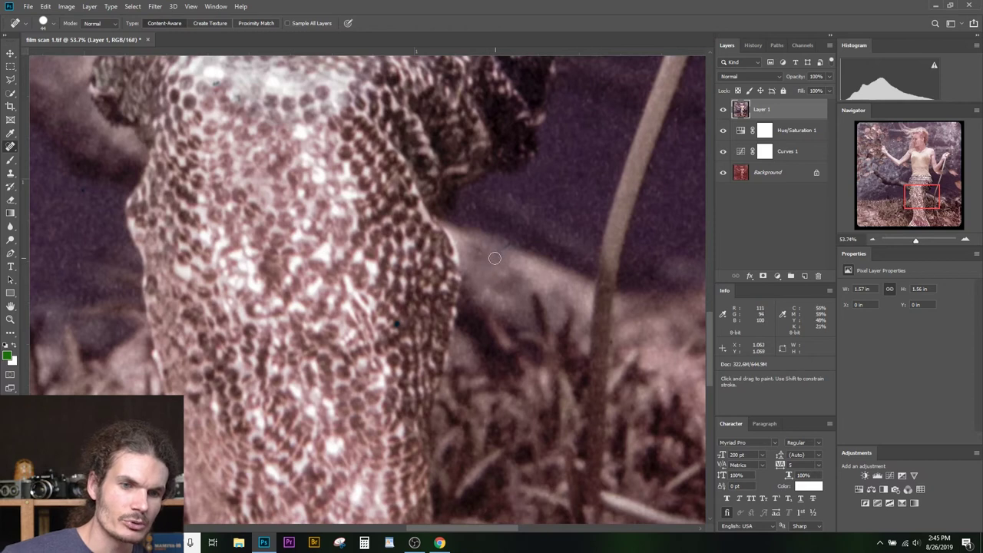
drag(508, 249, 785, 208)
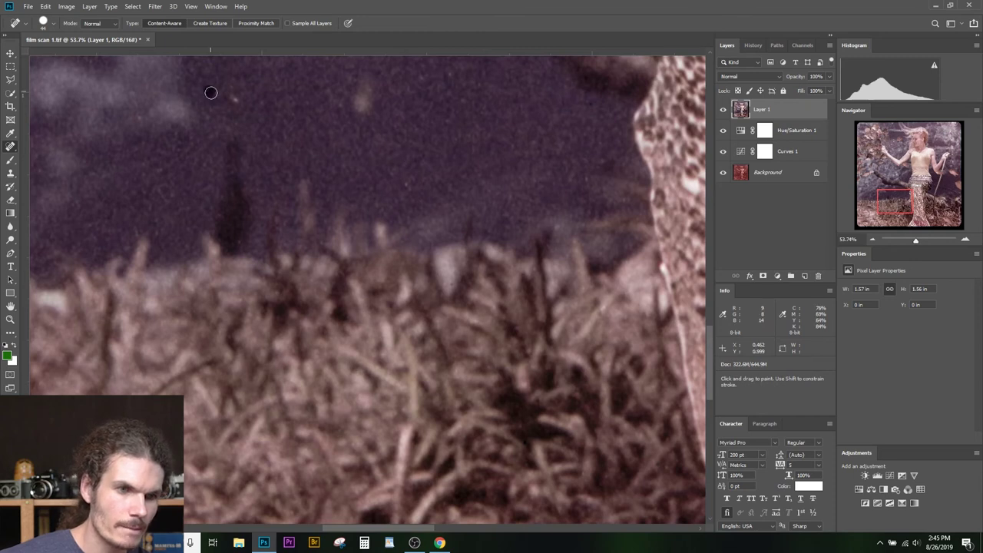
drag(312, 129, 263, 121)
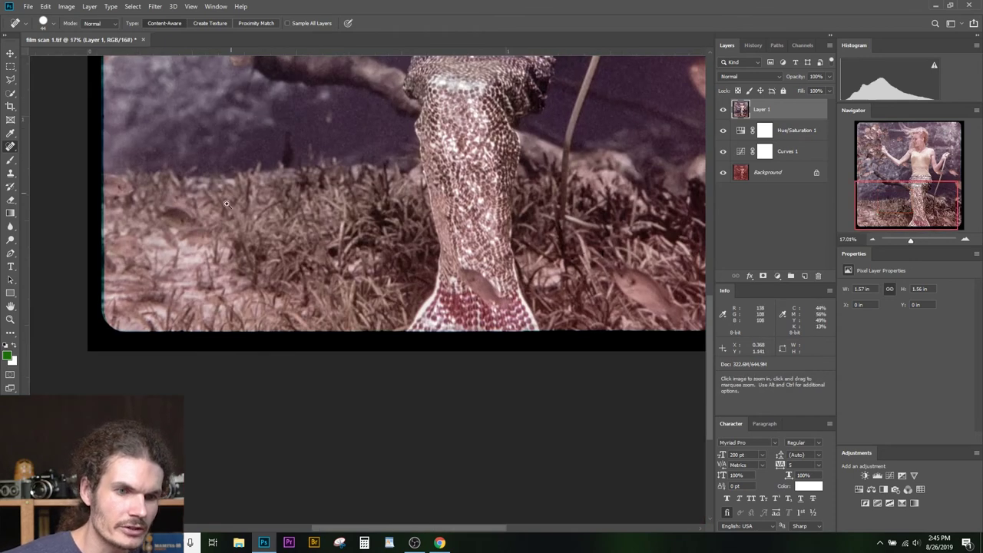
drag(243, 257, 248, 223)
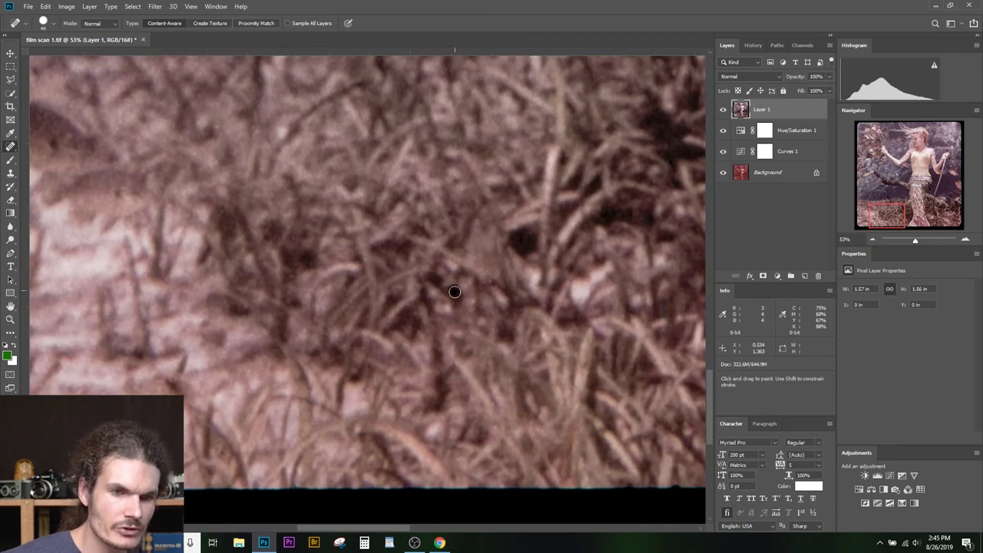
Heal the dark speck and short teal fiber in the background below the bent arm, and the dark spot on the fish by the elbow
drag(84, 177, 538, 268)
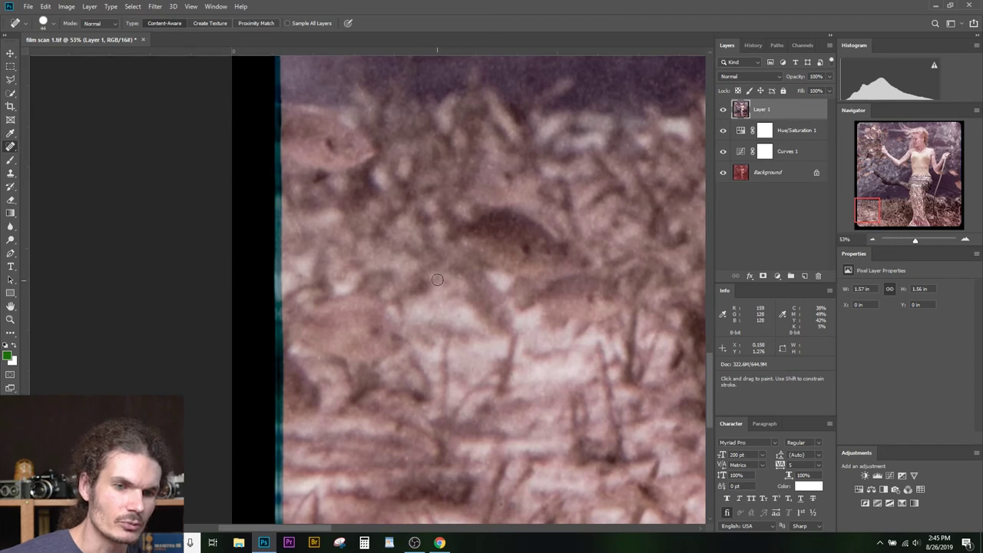
scroll(442, 275, down, 3)
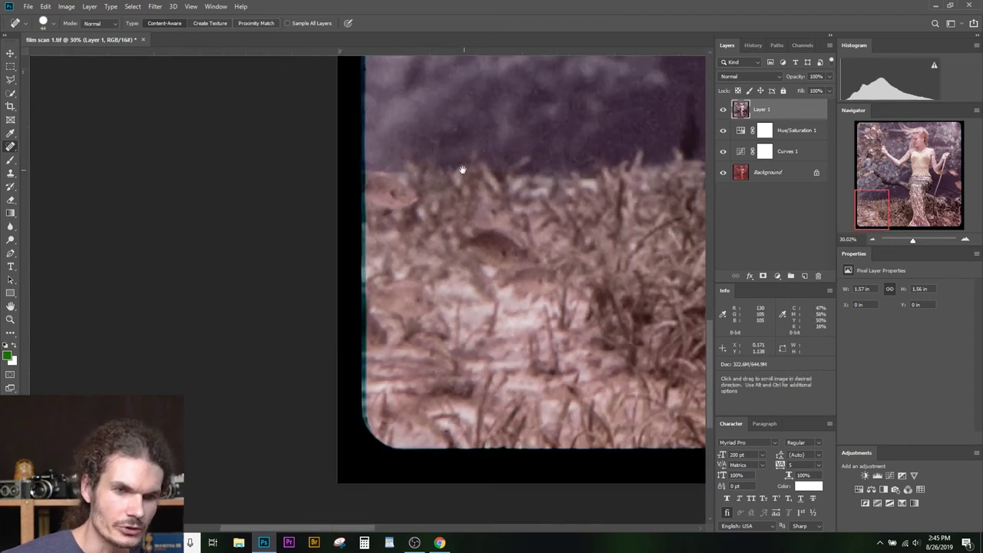
drag(461, 169, 340, 445)
drag(433, 244, 251, 376)
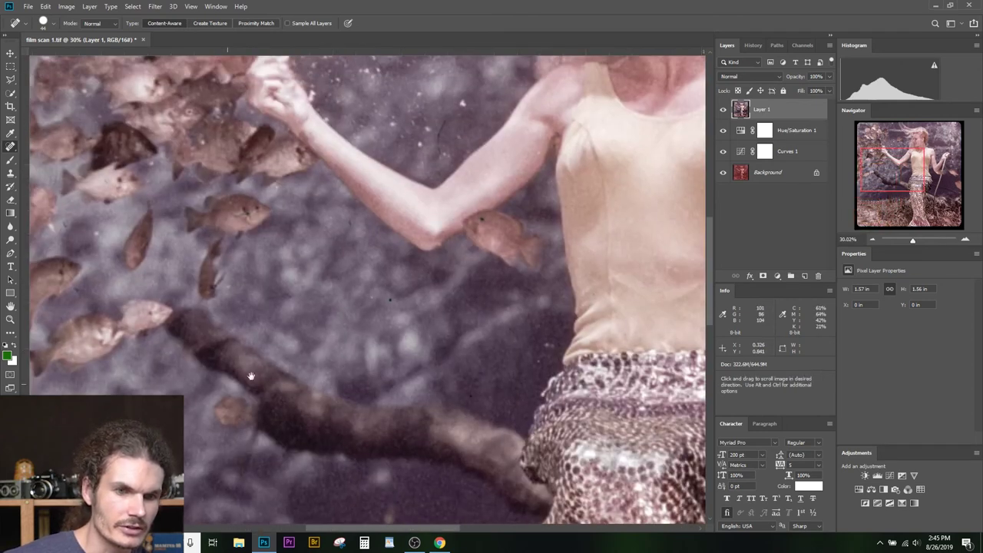
scroll(391, 303, up, 6)
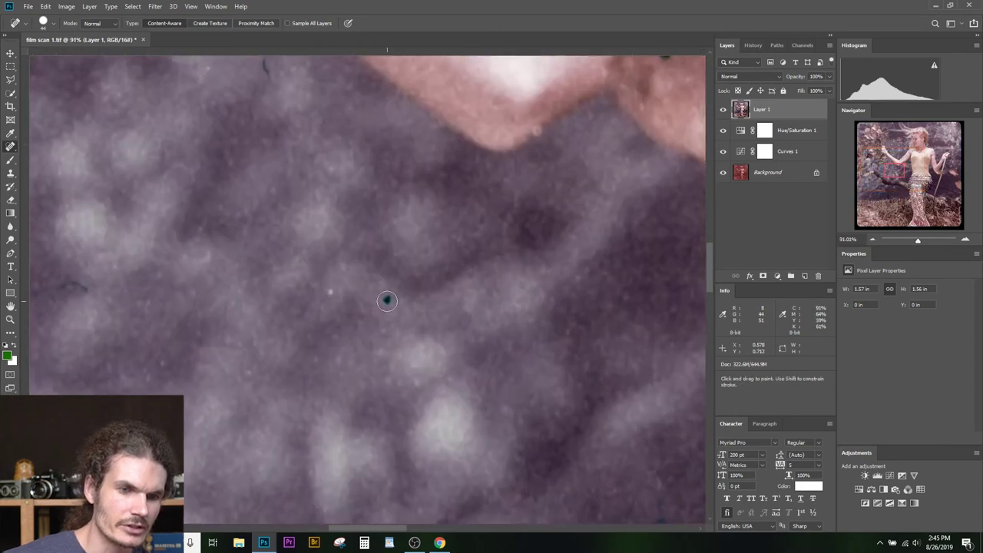
scroll(272, 208, up, 2)
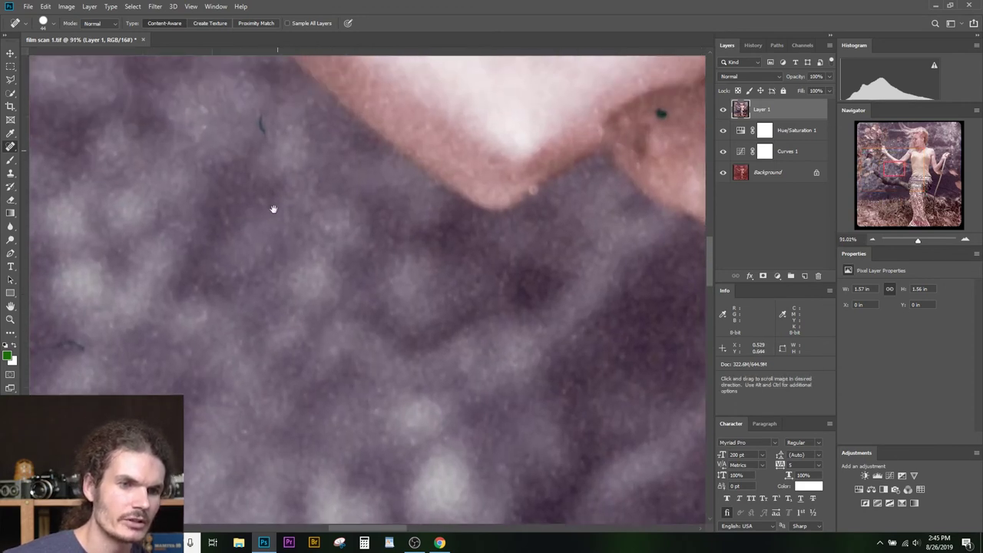
drag(261, 118, 267, 137)
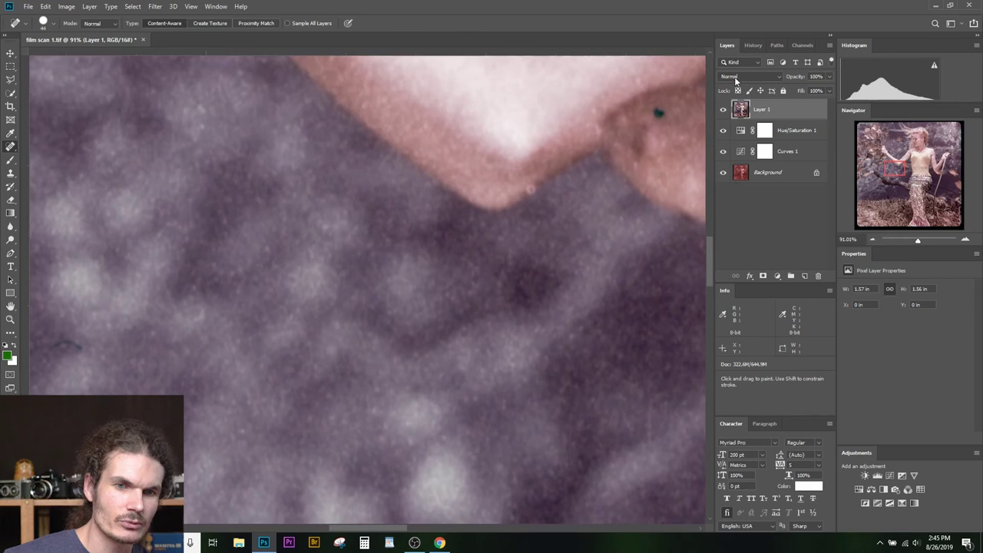
click(658, 112)
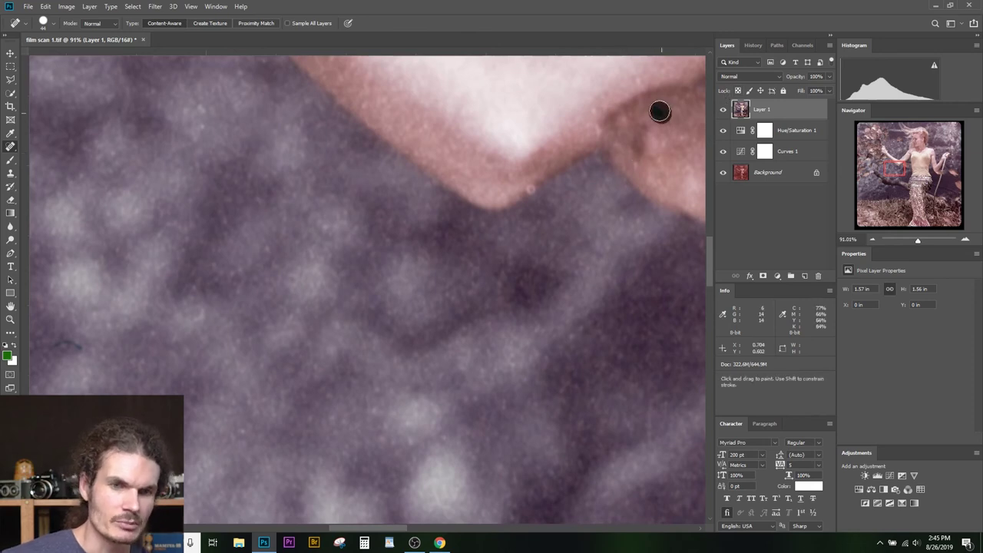
Heal the faint fiber in the mottled background above the branch and the mark beside the small upright fish
drag(142, 280, 368, 66)
drag(248, 138, 299, 123)
click(313, 123)
click(90, 101)
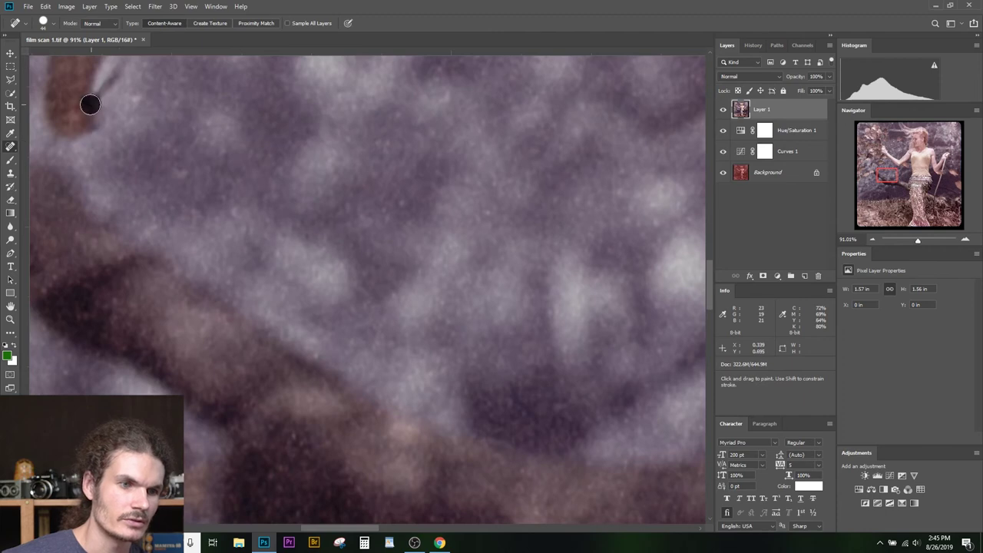
Heal the teal scratch behind the brown fish's gill, the short fiber in the background near the left-hand fish, and the marks around the pale fish
scroll(279, 102, down, 5)
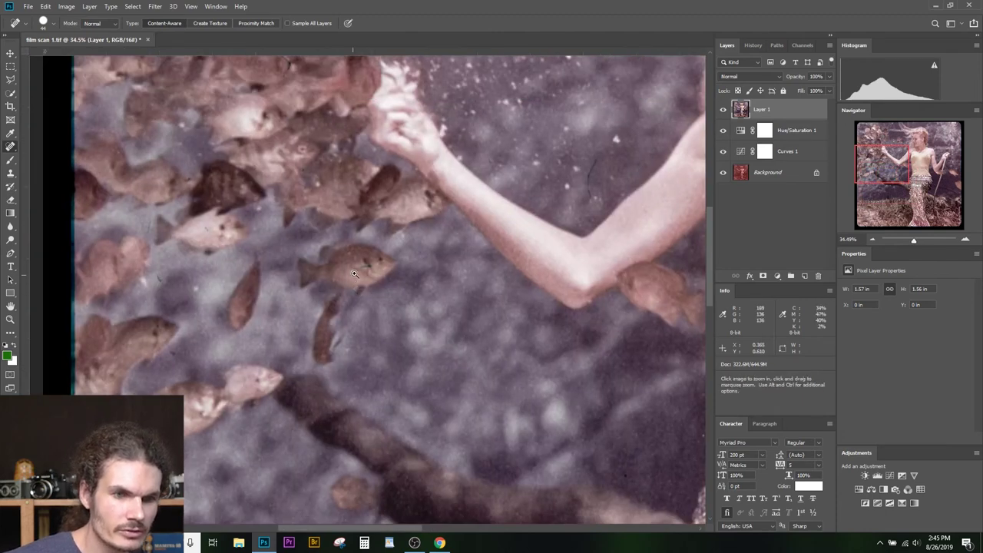
drag(354, 273, 406, 230)
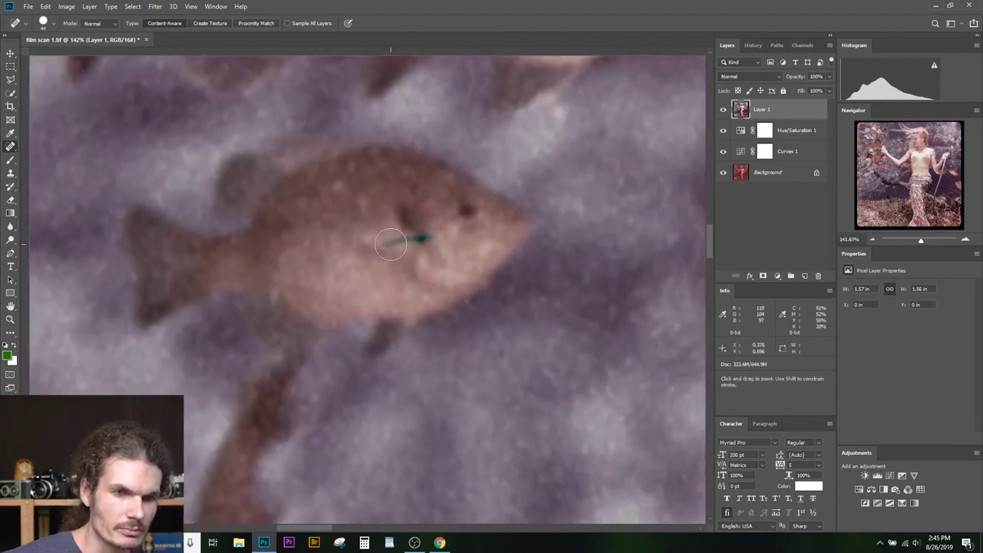
scroll(428, 285, down, 3)
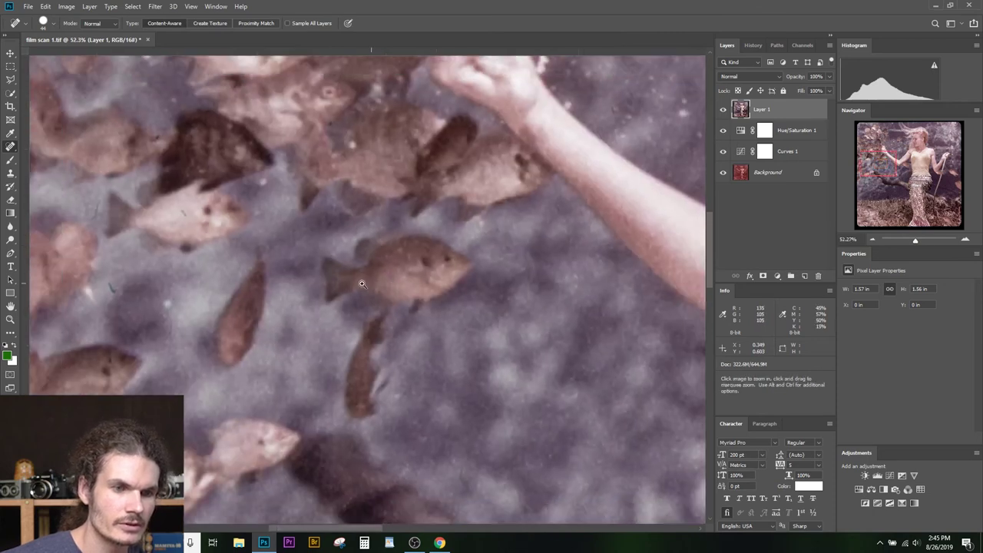
click(109, 286)
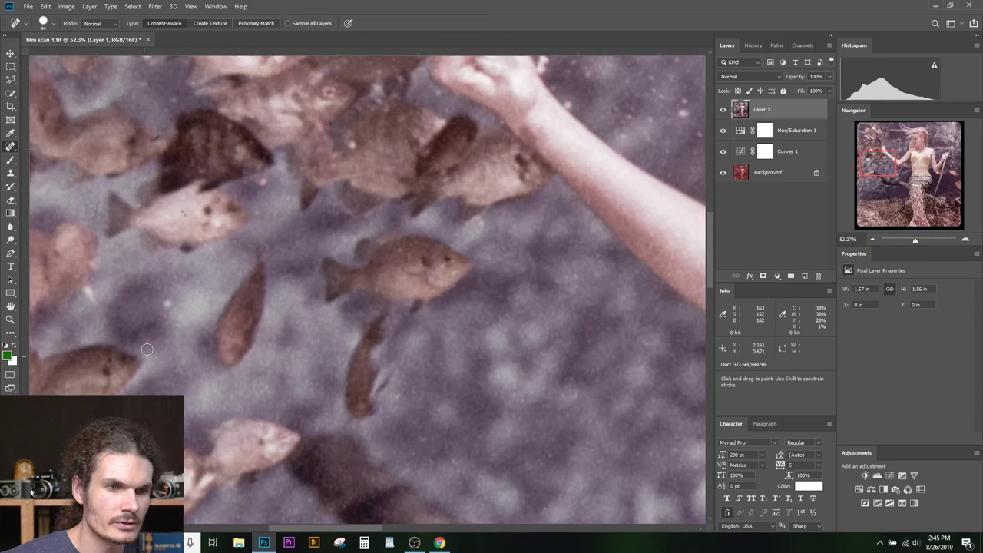
click(99, 205)
click(185, 212)
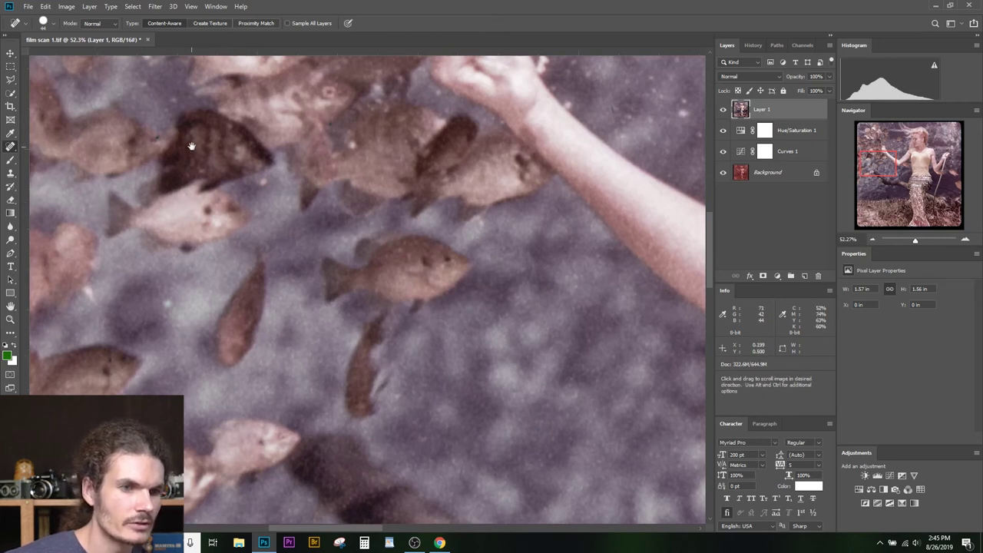
Heal the green spot and curved scratch on the fish cluster and the dark mark among the particles above the outstretched hand
drag(197, 147, 250, 289)
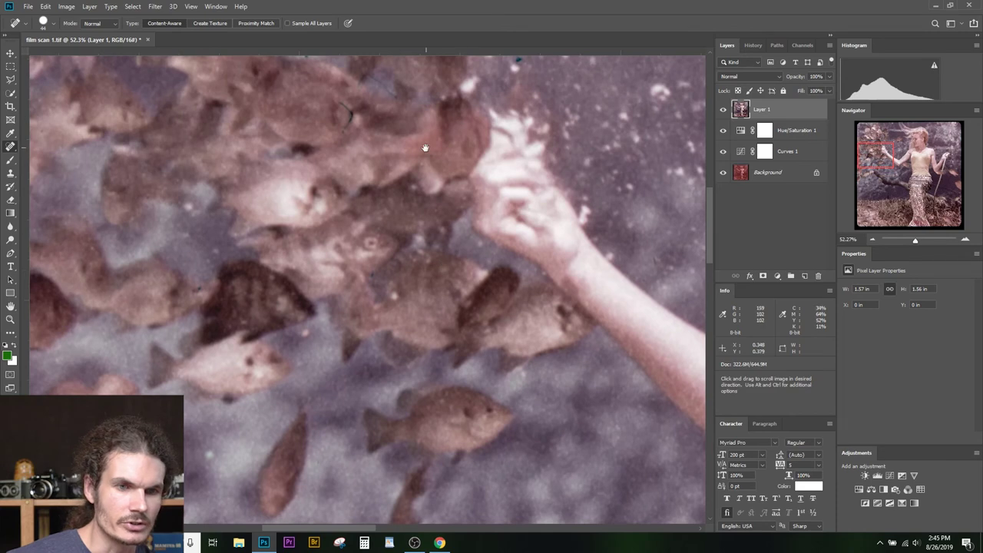
drag(425, 145, 285, 291)
click(367, 222)
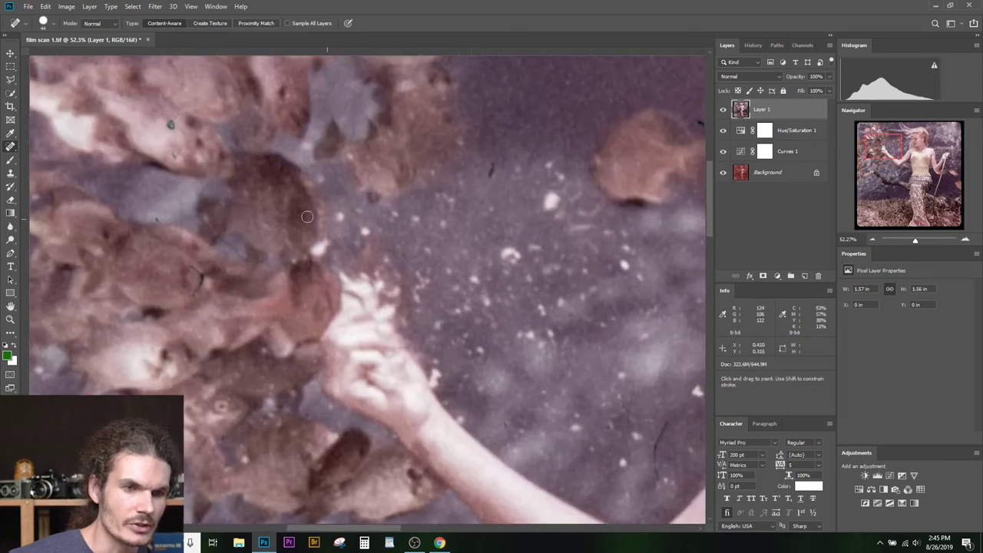
click(170, 126)
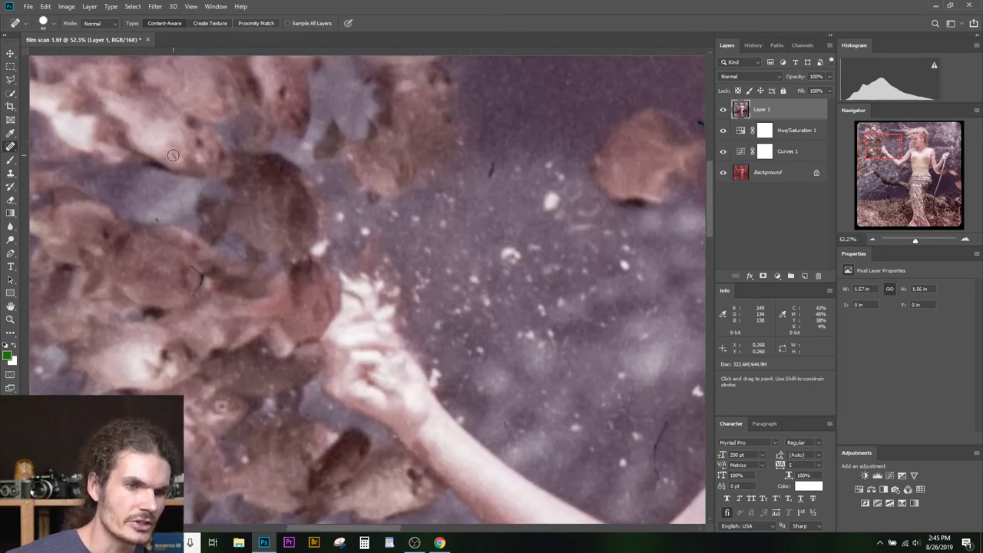
click(493, 169)
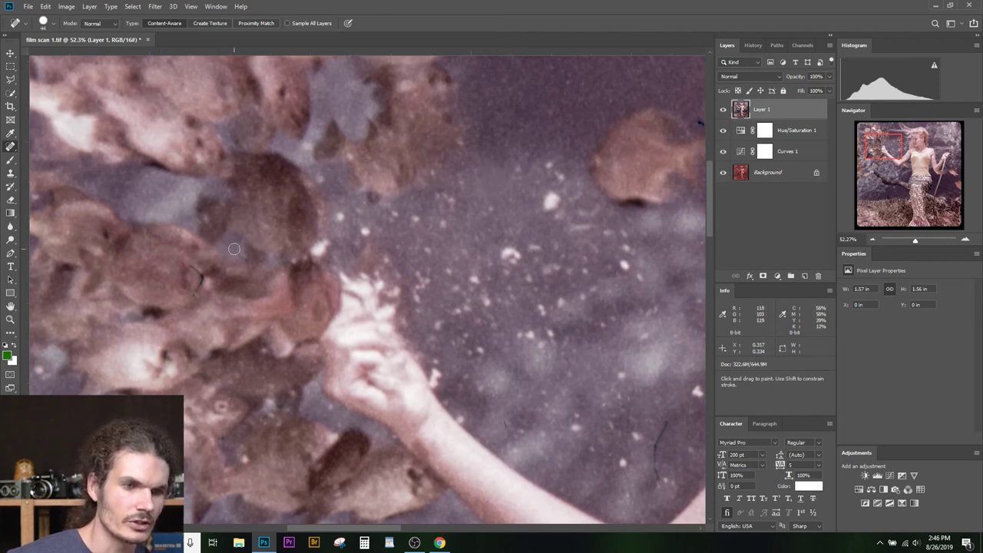
drag(193, 270, 197, 279)
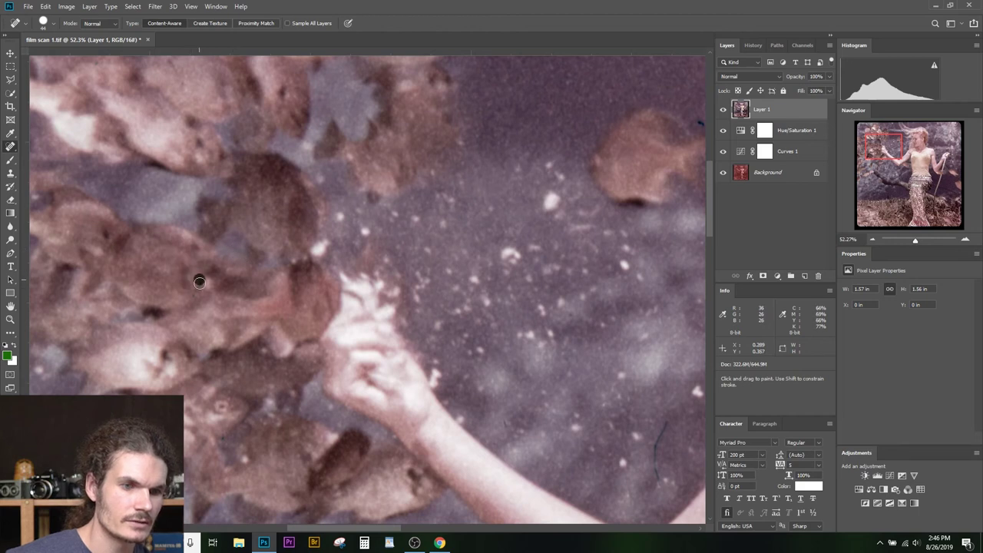
Heal the speck in the film's upper-left corner, the dark spot on the fish's fin and the faint curved fiber near the film's top edge
mouse_move(136, 288)
mouse_down()
mouse_move(223, 301)
mouse_move(230, 422)
mouse_up()
mouse_move(115, 192)
mouse_down()
mouse_move(161, 264)
mouse_move(292, 291)
mouse_up()
click(88, 205)
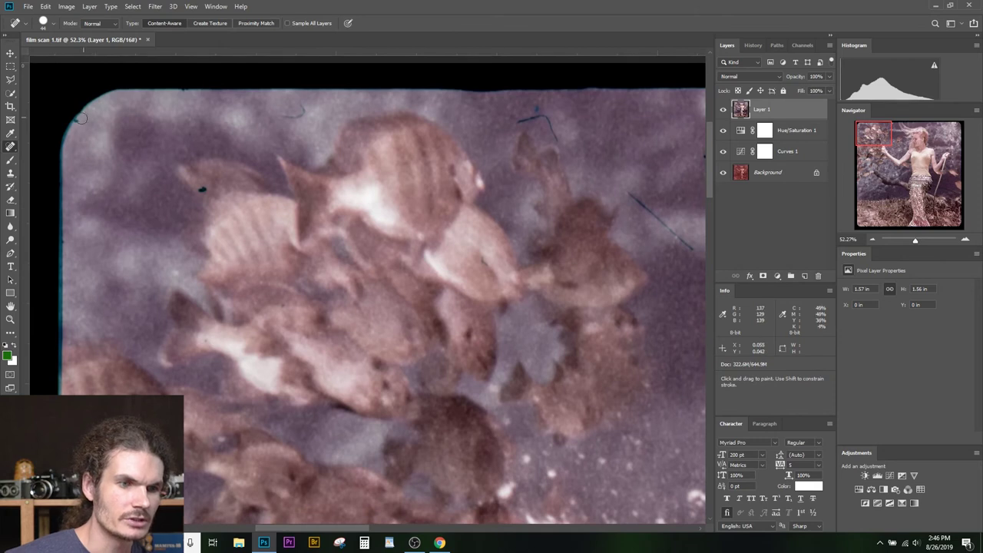
drag(200, 191, 201, 191)
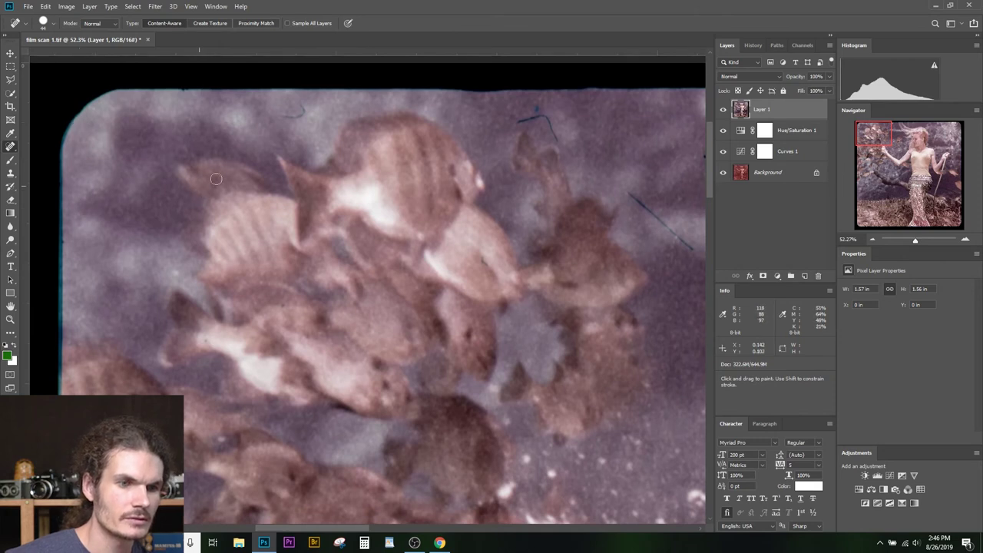
click(303, 109)
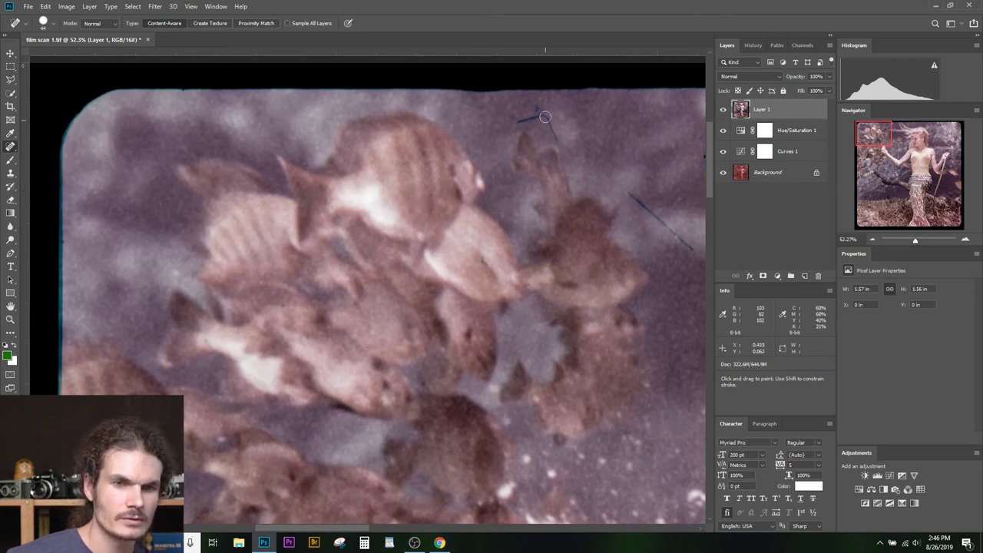
Heal the angled fiber near the film's top edge, the long diagonal scratch beside the fish, and the speck and curved hair beyond it
mouse_move(520, 120)
mouse_down()
mouse_move(558, 114)
mouse_move(559, 142)
mouse_up()
mouse_move(624, 184)
mouse_down()
mouse_move(513, 226)
mouse_move(476, 215)
mouse_move(500, 158)
mouse_move(538, 191)
mouse_up()
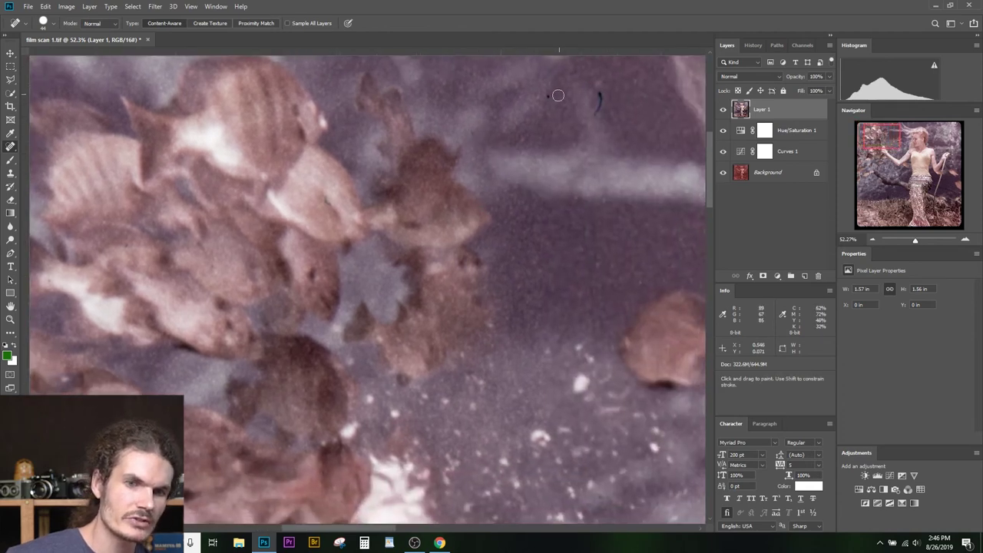
drag(596, 94, 594, 115)
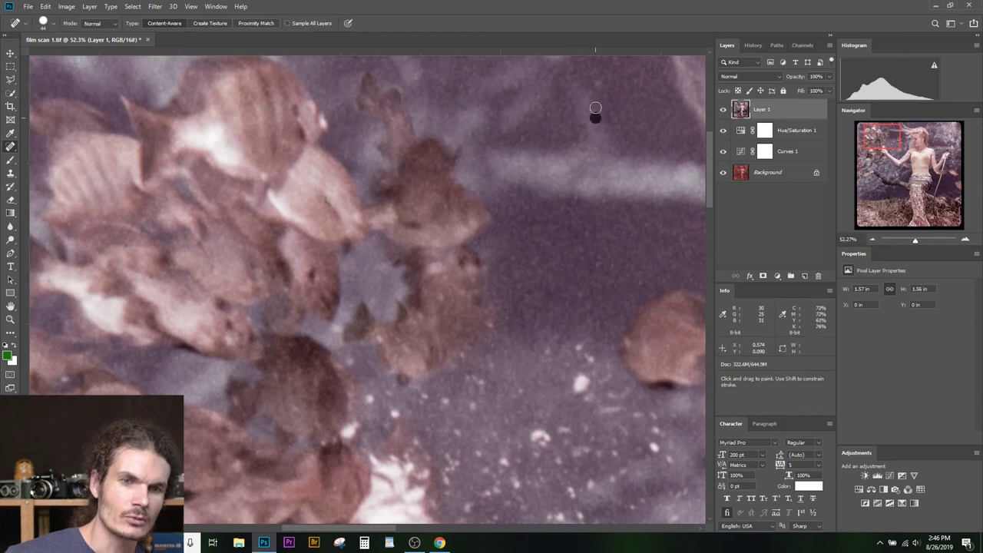
drag(344, 276, 395, 229)
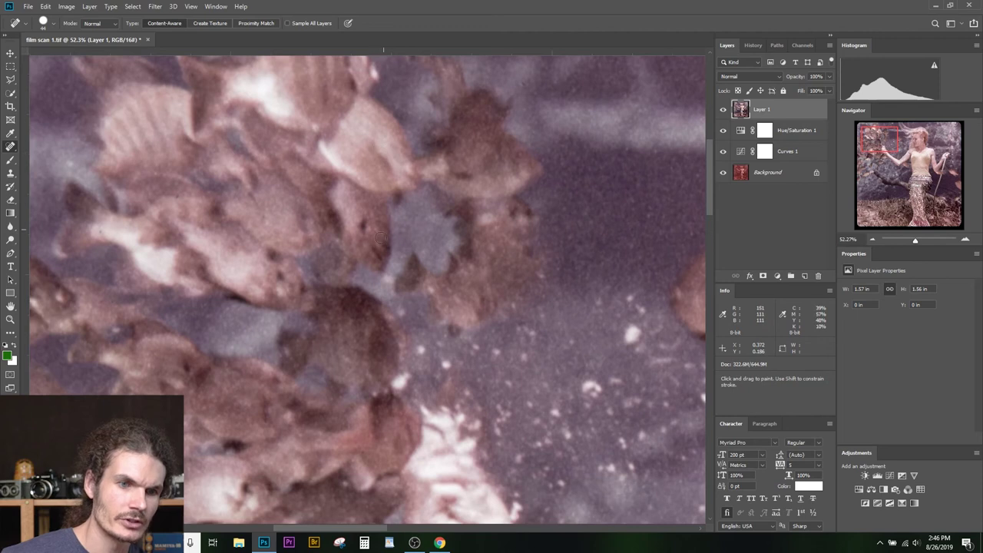
Heal the thin curved fiber in the background above the outstretched arm and the dark speck above the woman's hair
mouse_move(329, 309)
mouse_down()
mouse_move(531, 128)
mouse_move(54, 115)
mouse_up()
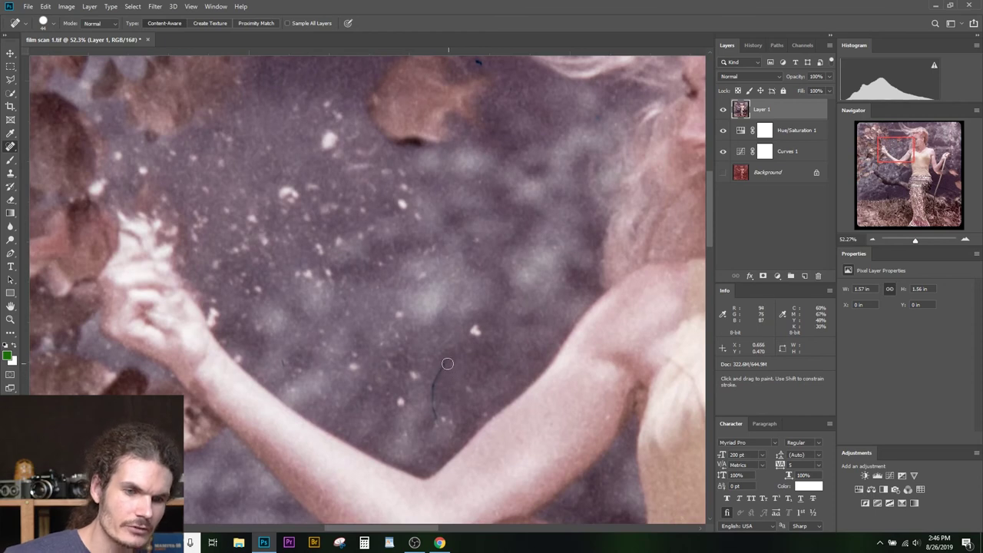
drag(443, 361, 438, 417)
drag(503, 152, 464, 355)
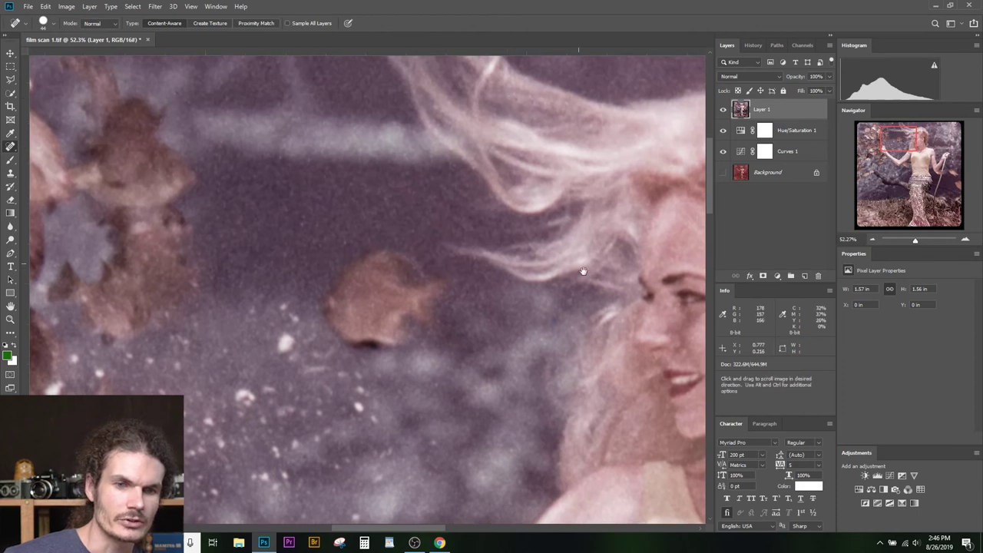
drag(592, 296, 480, 266)
drag(693, 240, 551, 229)
drag(644, 298, 465, 156)
scroll(559, 256, down, 2)
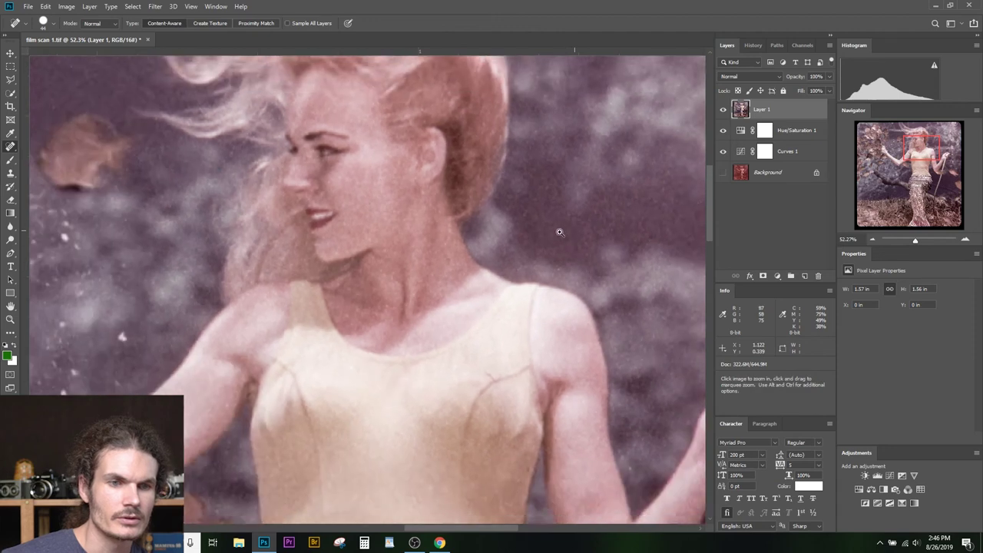
drag(555, 208, 537, 402)
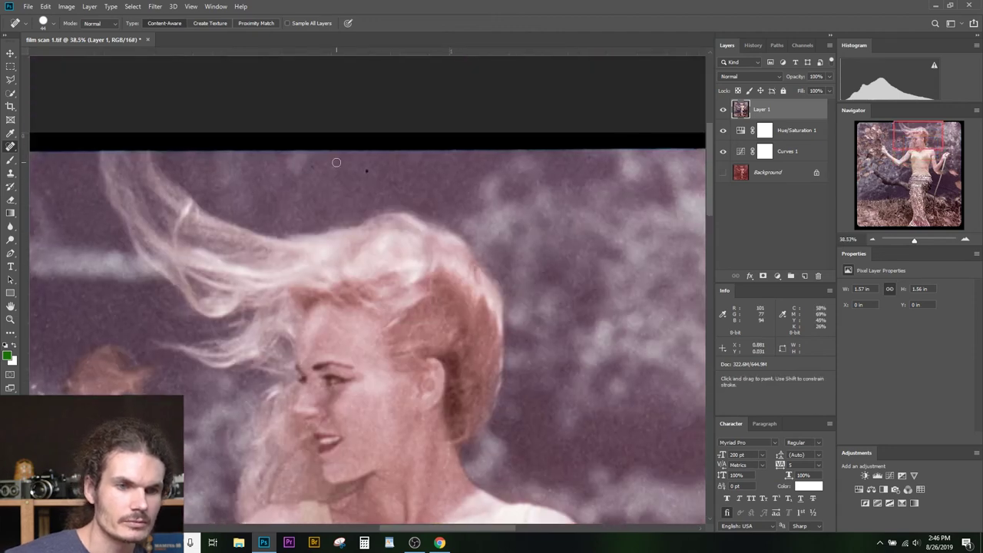
click(367, 171)
drag(424, 189, 336, 212)
Inspect the mermaid tail, seabed, branch and upper body for remaining dust and scratches, ending with the whole frame in view
drag(309, 311, 384, 82)
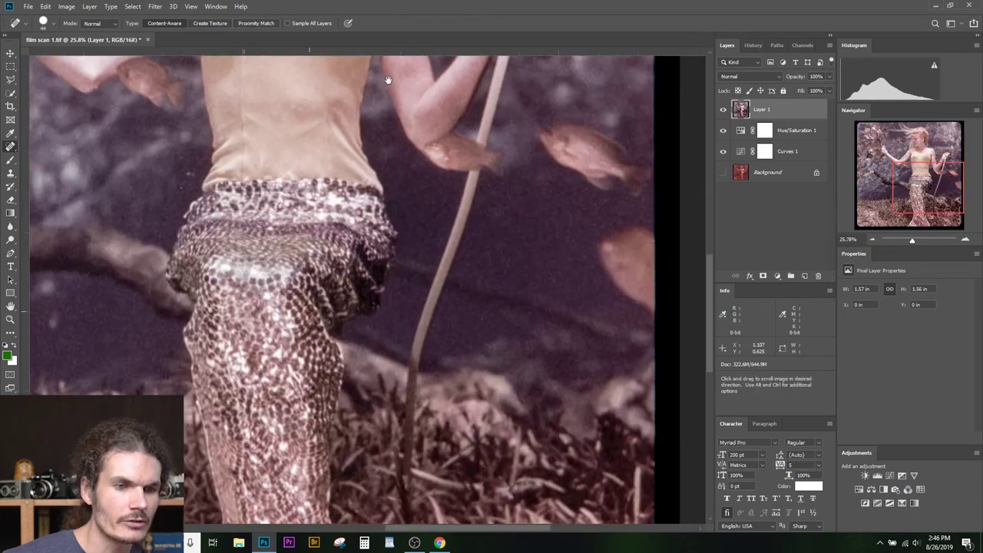
drag(406, 235, 487, 66)
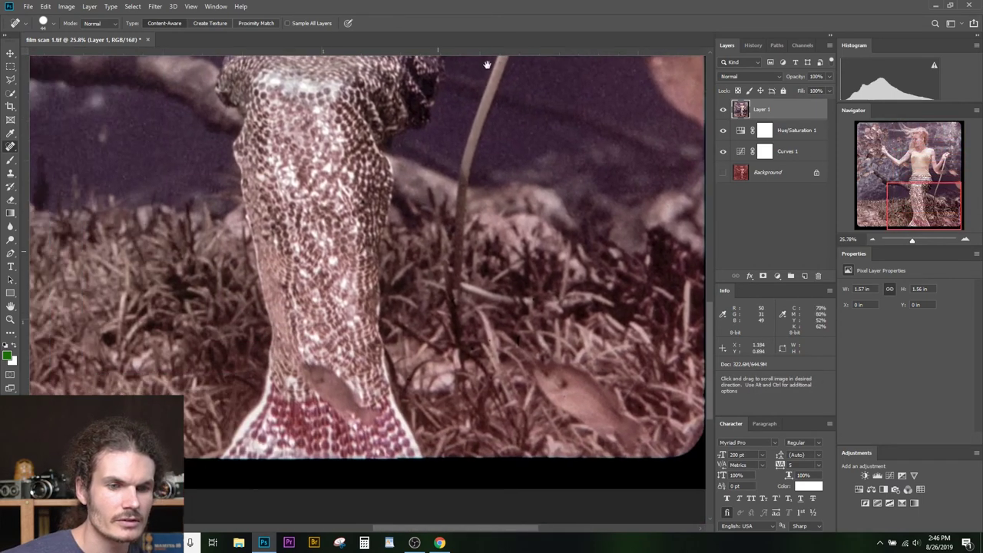
drag(299, 174, 361, 200)
drag(277, 143, 503, 270)
scroll(503, 270, down, 1)
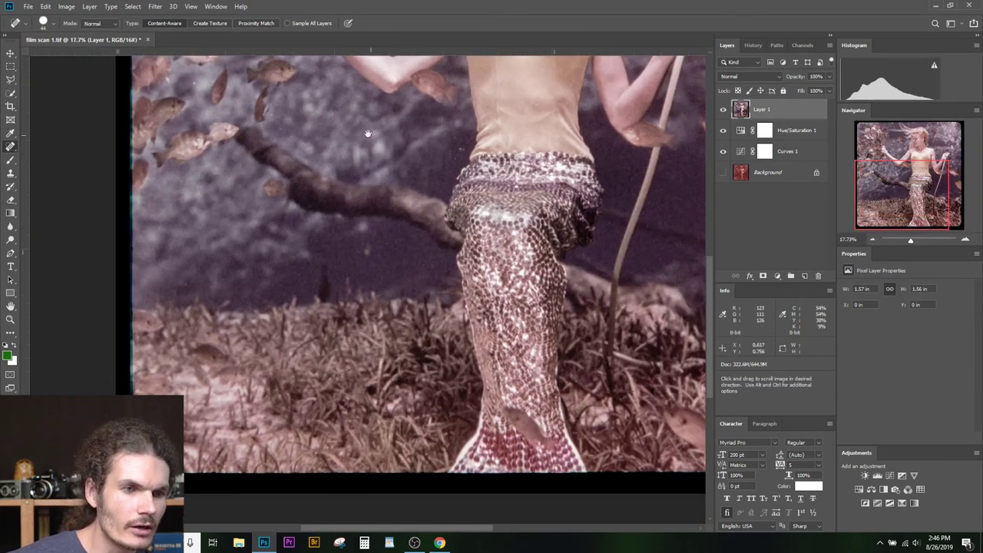
drag(359, 150, 429, 280)
drag(556, 158, 319, 197)
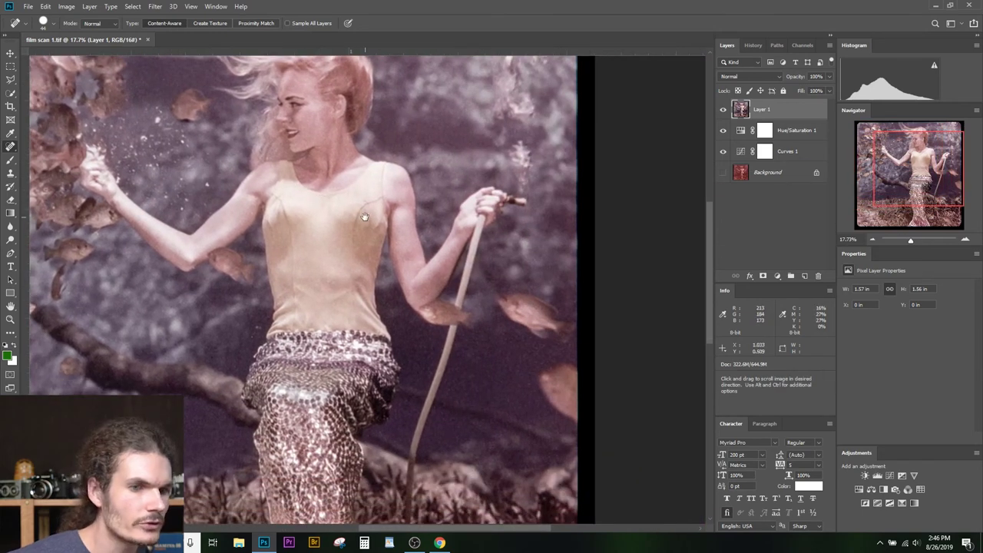
drag(368, 215, 347, 212)
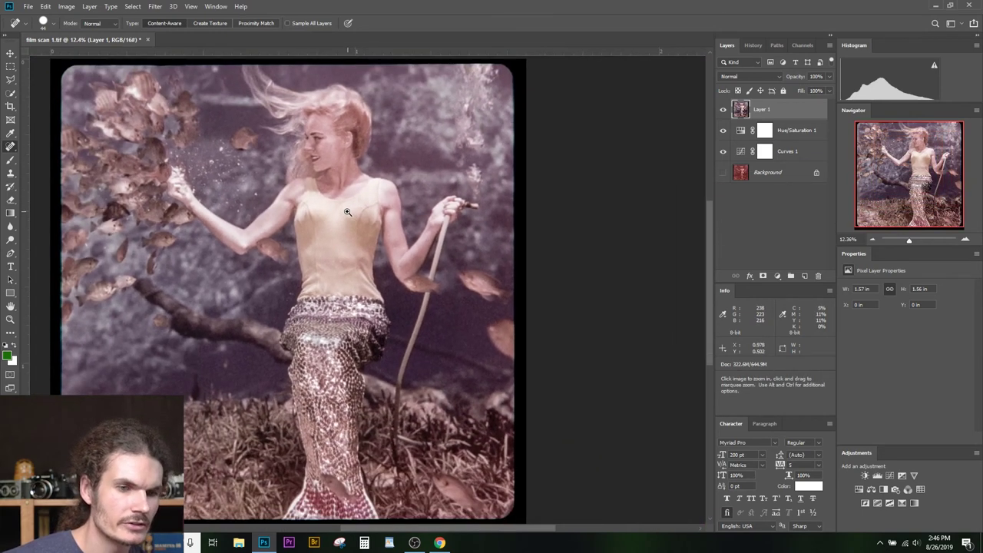
right_click(344, 204)
click(361, 208)
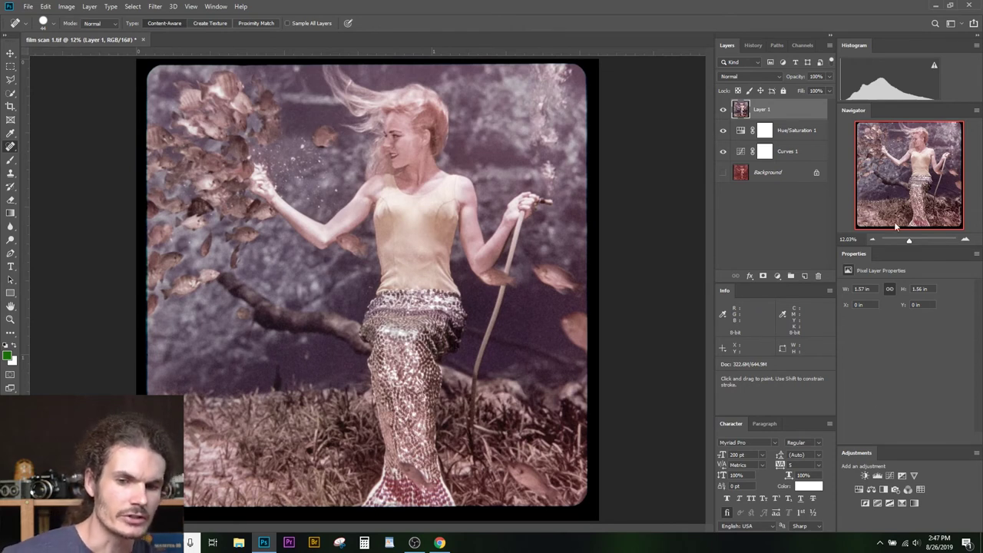
Try a Brightness/Contrast adjustment layer with contrast raised as far as 100, and delete the layer
click(865, 473)
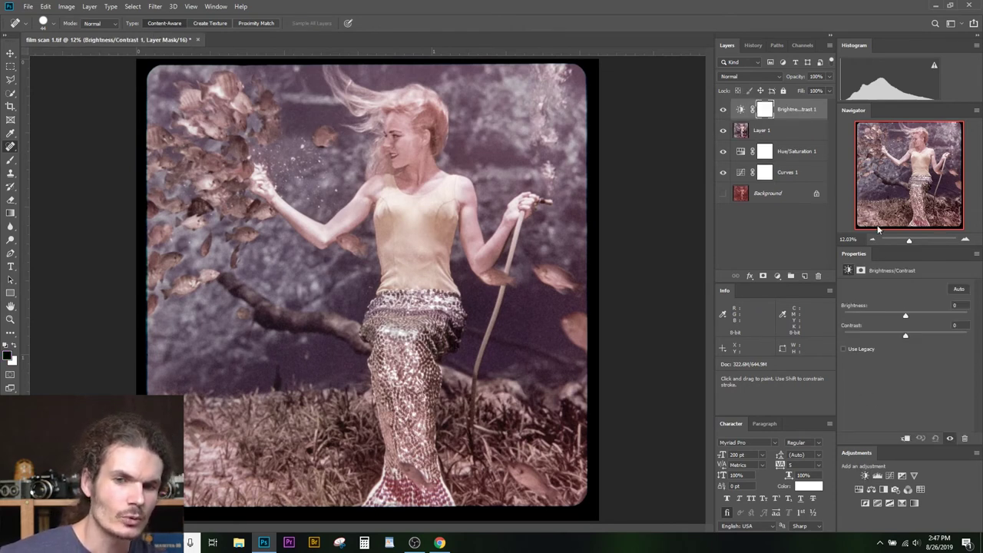
drag(905, 336, 975, 336)
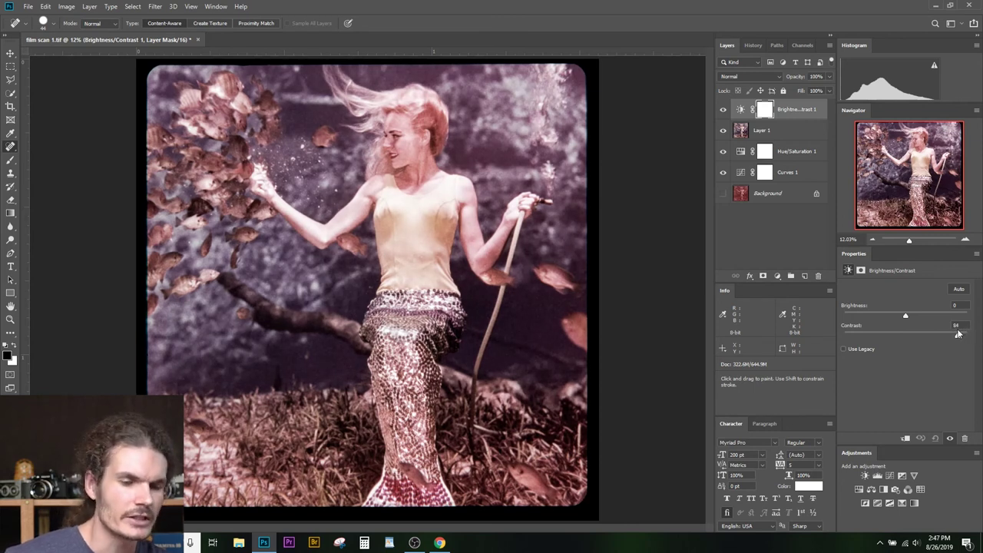
drag(960, 336, 972, 338)
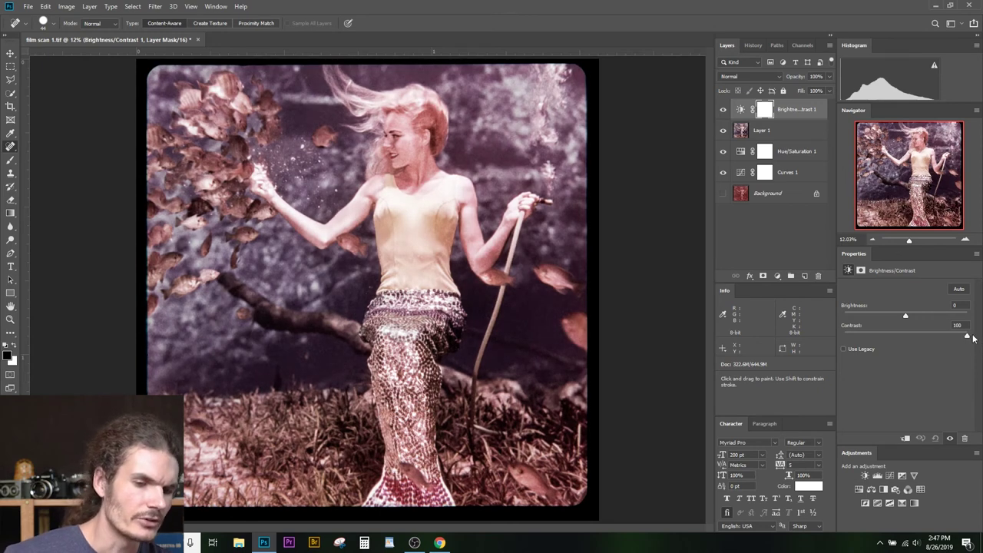
mouse_move(972, 339)
mouse_down()
mouse_move(922, 334)
mouse_move(969, 337)
mouse_up()
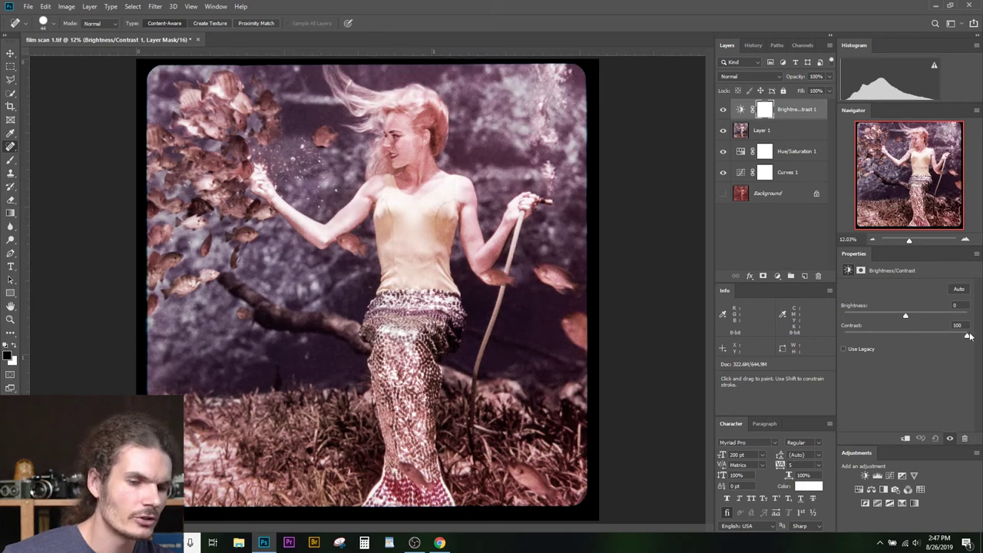
drag(968, 337, 915, 331)
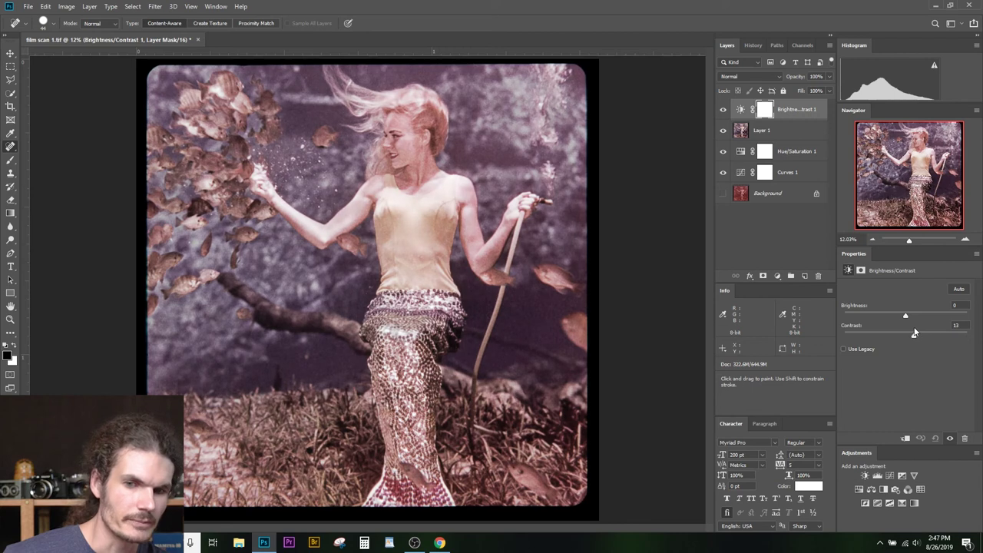
click(794, 114)
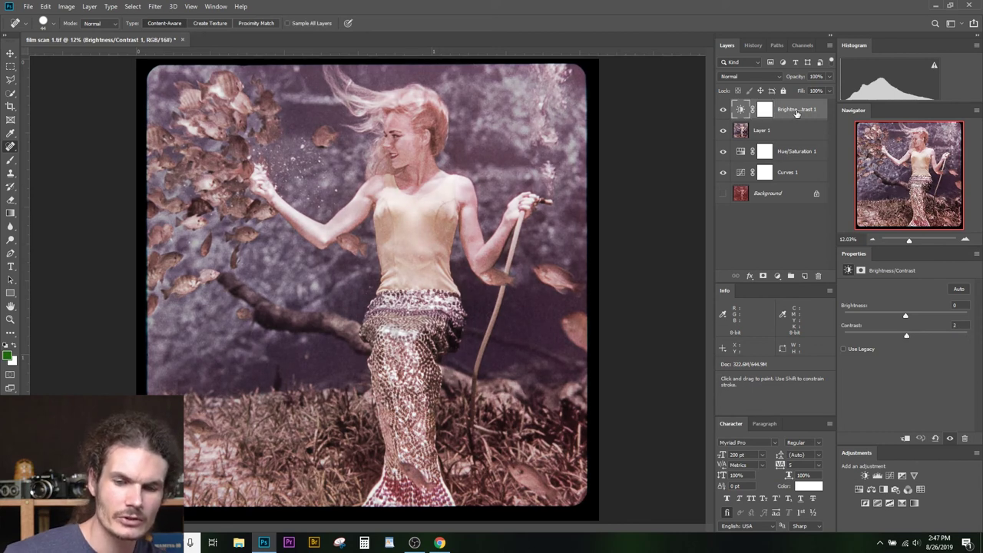
key(Delete)
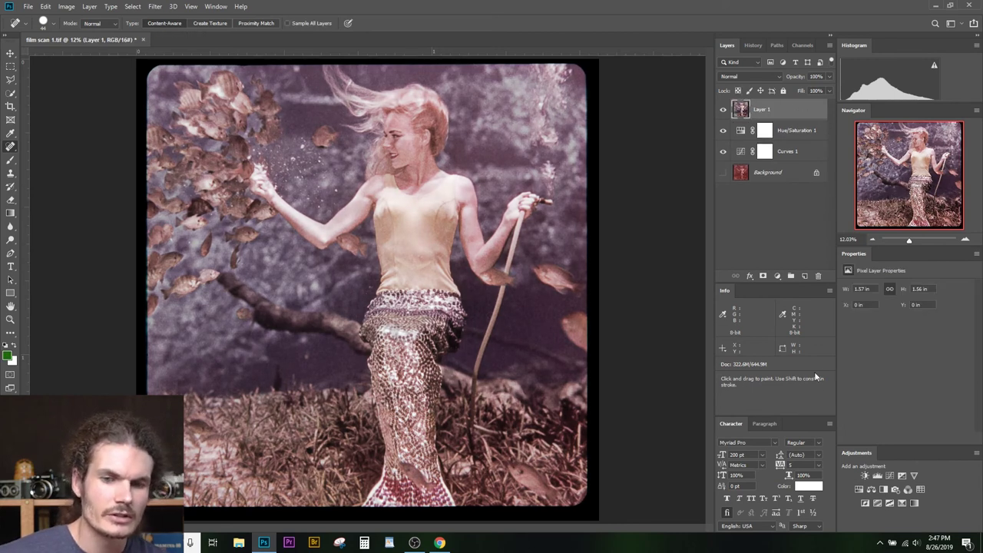
Add a Gradient Map adjustment layer above Layer 1 and set its blend mode to Soft Light
click(914, 503)
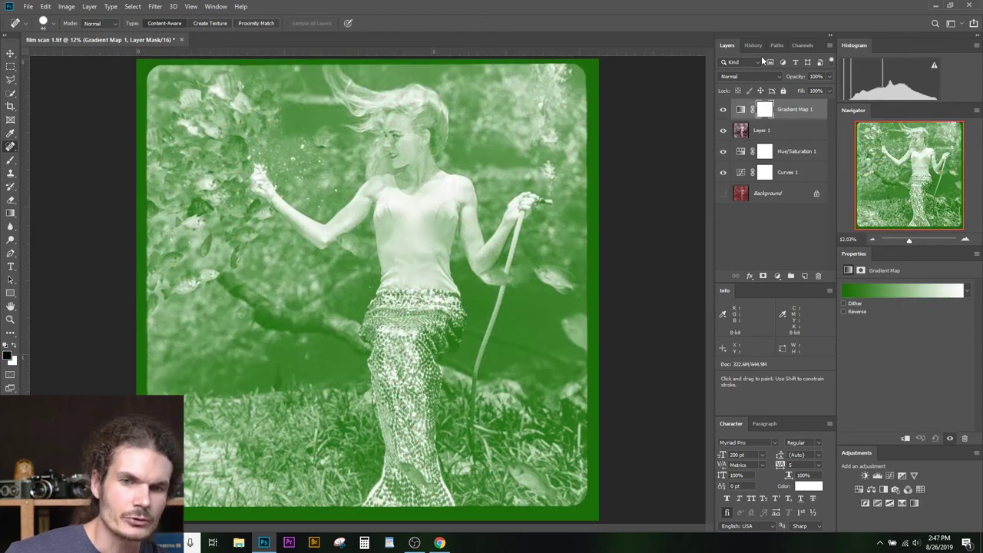
click(750, 76)
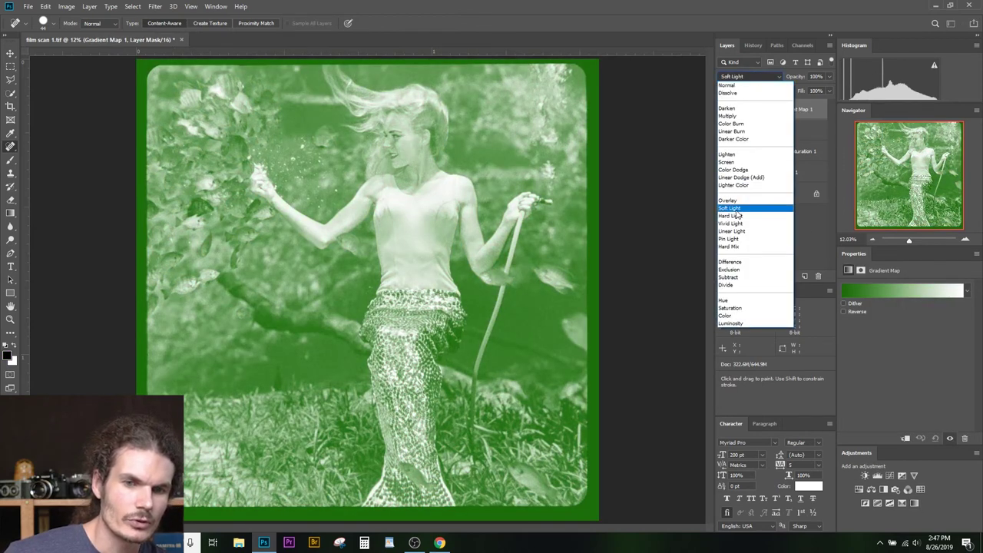
click(739, 208)
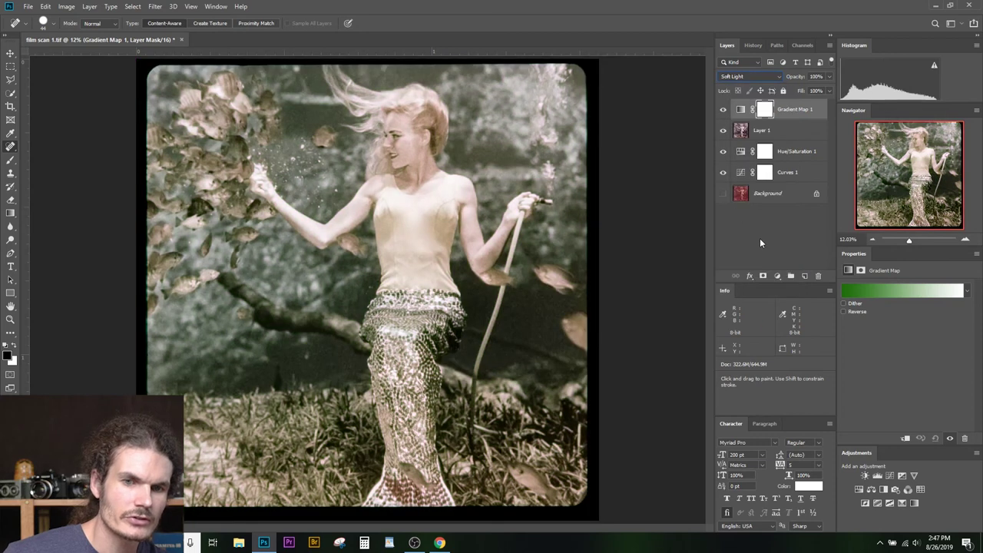
Replace the gradient presets with the Photographic Toning set, apply Copper 2 to the gradient map, and compare the image with and without it
click(911, 291)
click(784, 137)
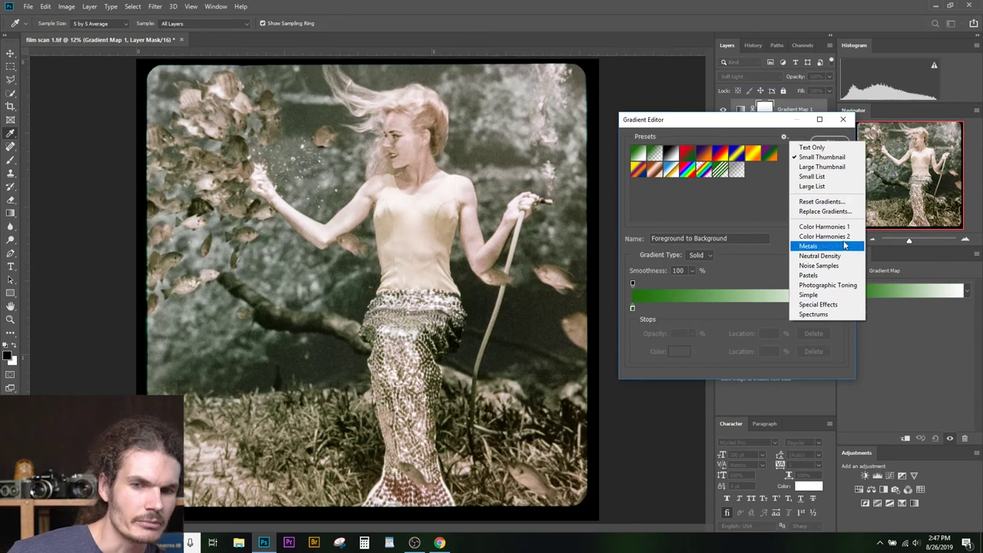
click(824, 285)
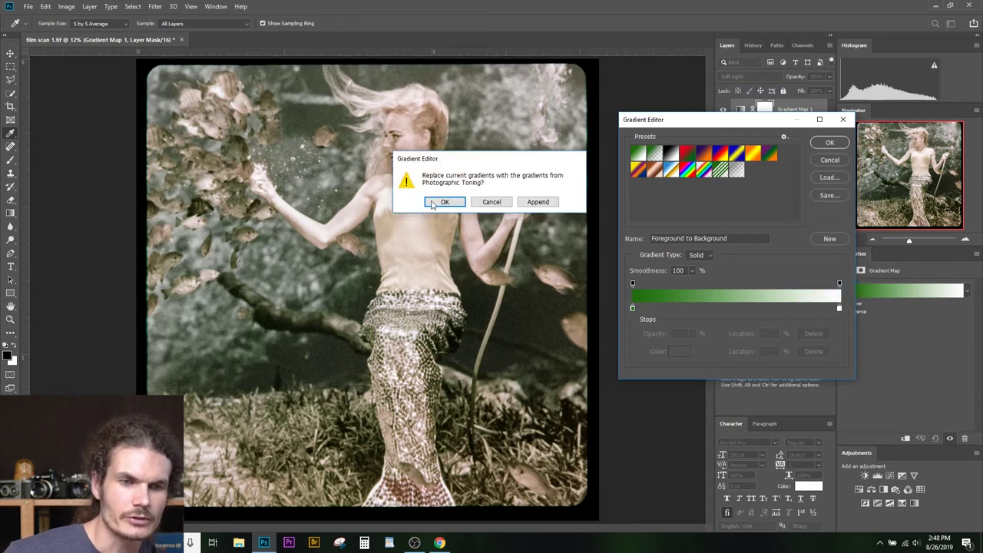
key(Return)
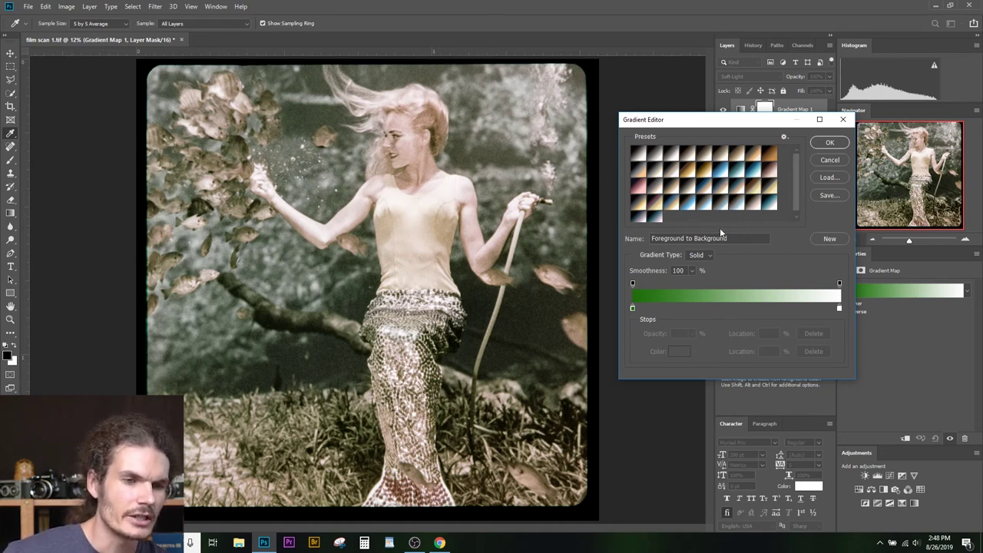
click(636, 188)
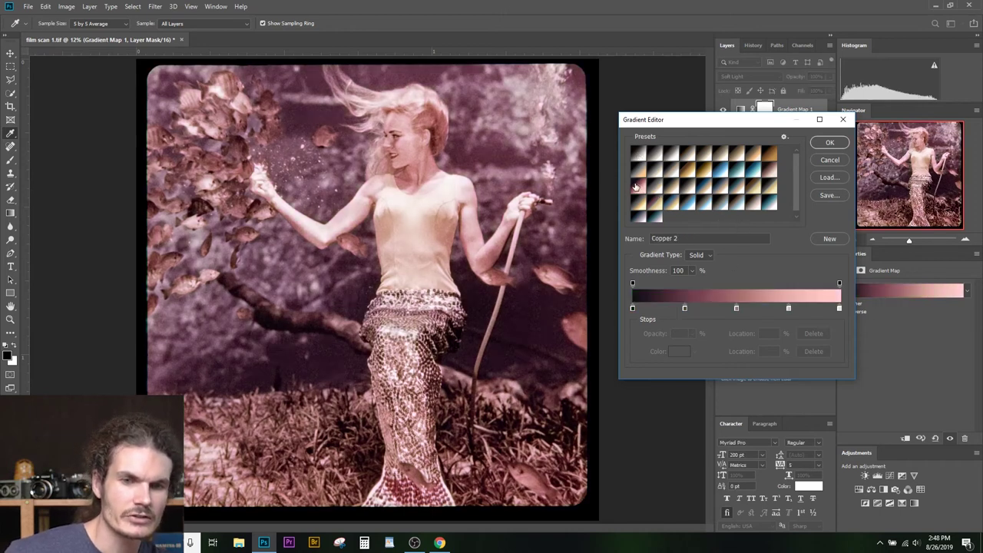
click(828, 145)
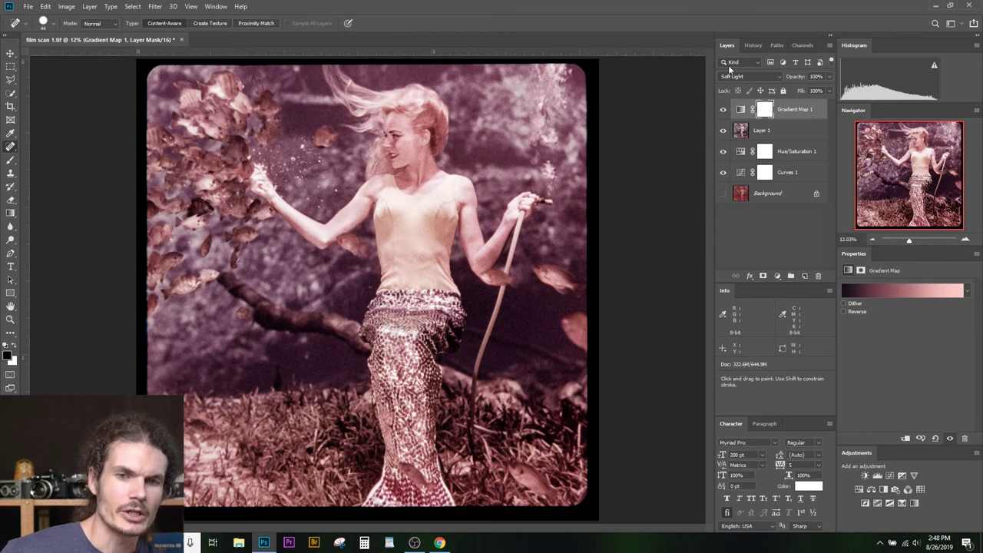
click(723, 110)
click(722, 110)
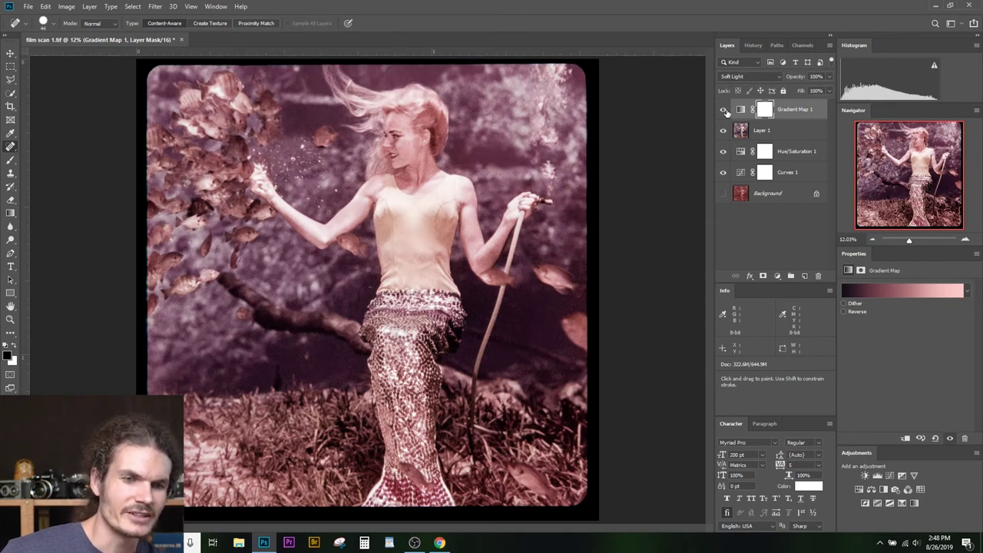
Apply the Blue 1 preset to the gradient map and try the Overlay blend mode before settling on Soft Light
click(900, 290)
click(722, 170)
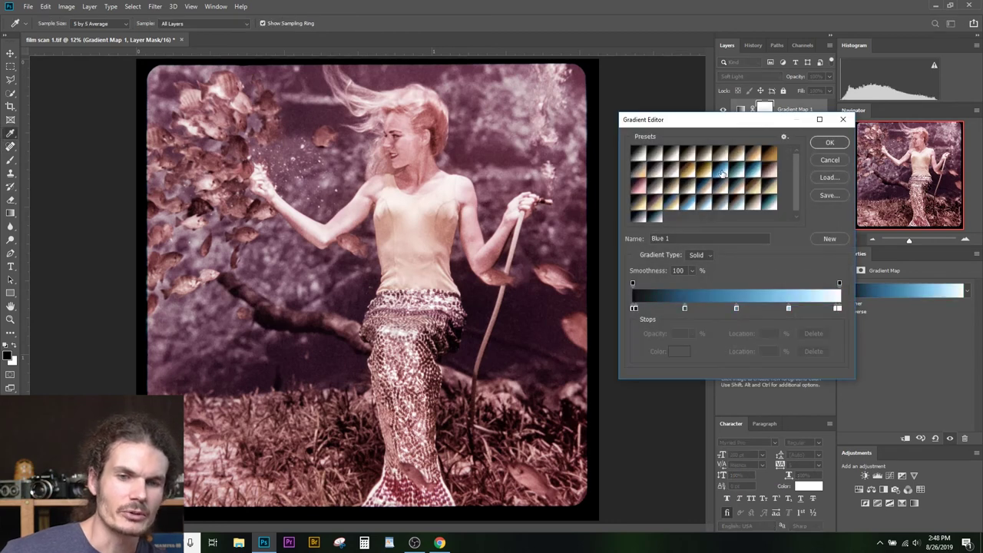
click(830, 142)
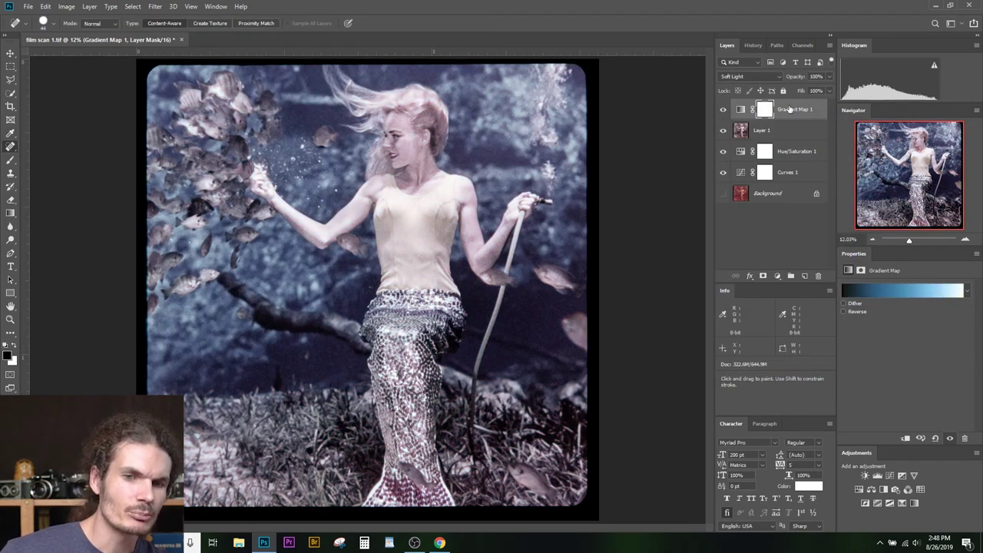
click(747, 77)
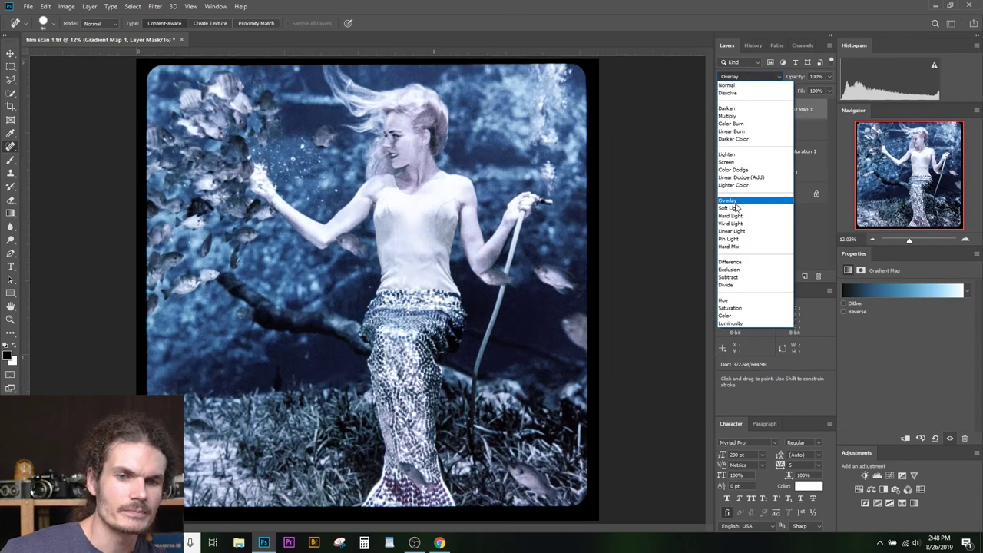
click(729, 208)
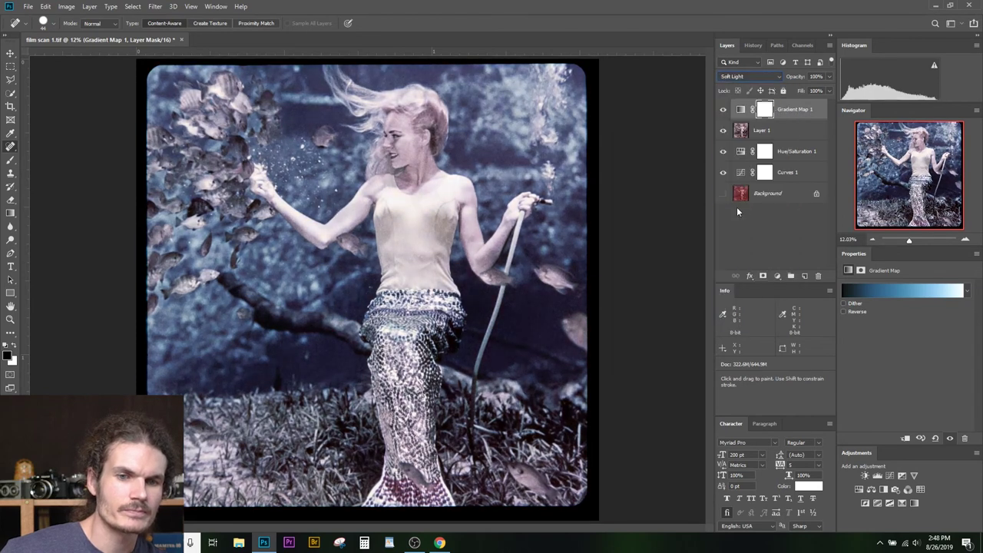
Apply the Sepia 4 preset to the gradient map and compare the image with and without the layer
click(918, 295)
click(741, 154)
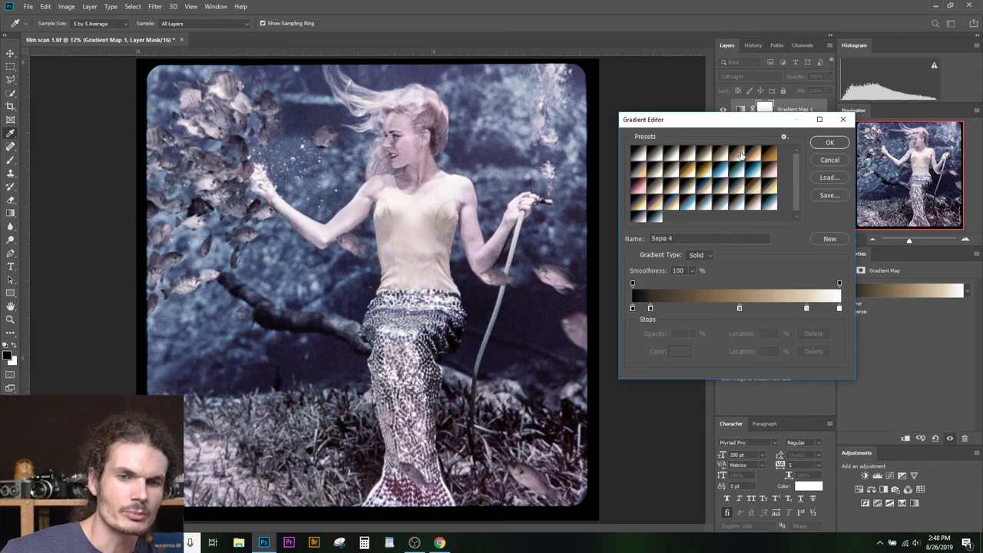
click(829, 145)
click(878, 289)
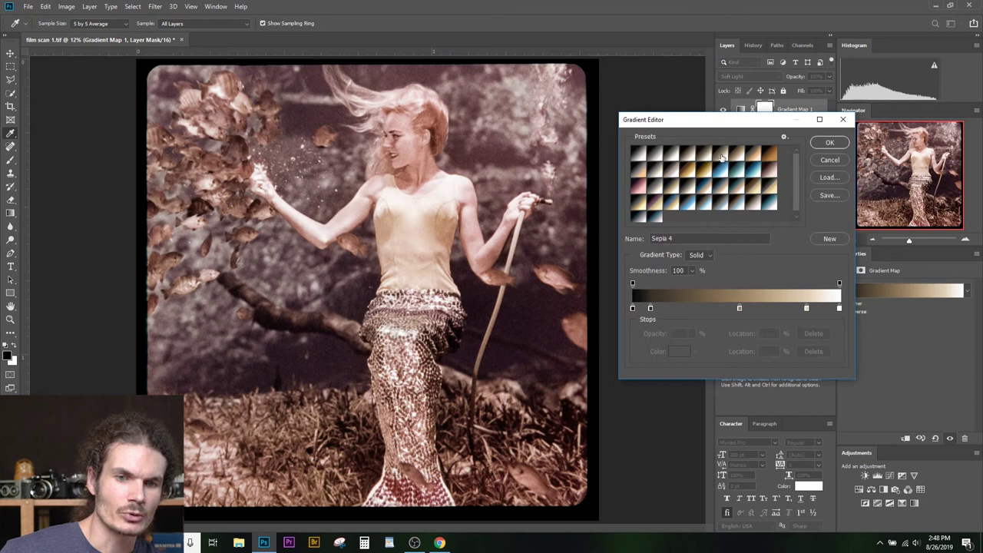
click(829, 143)
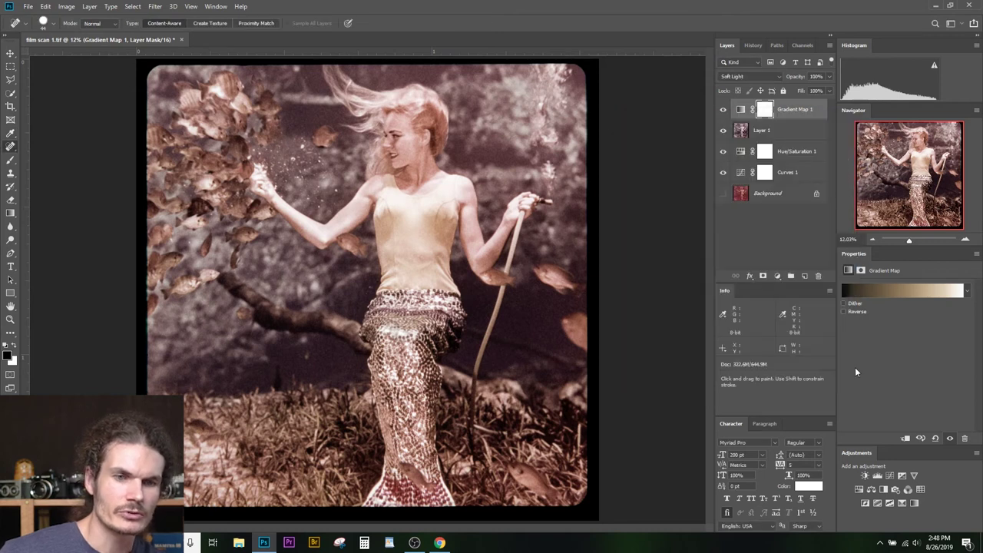
click(723, 111)
click(723, 111)
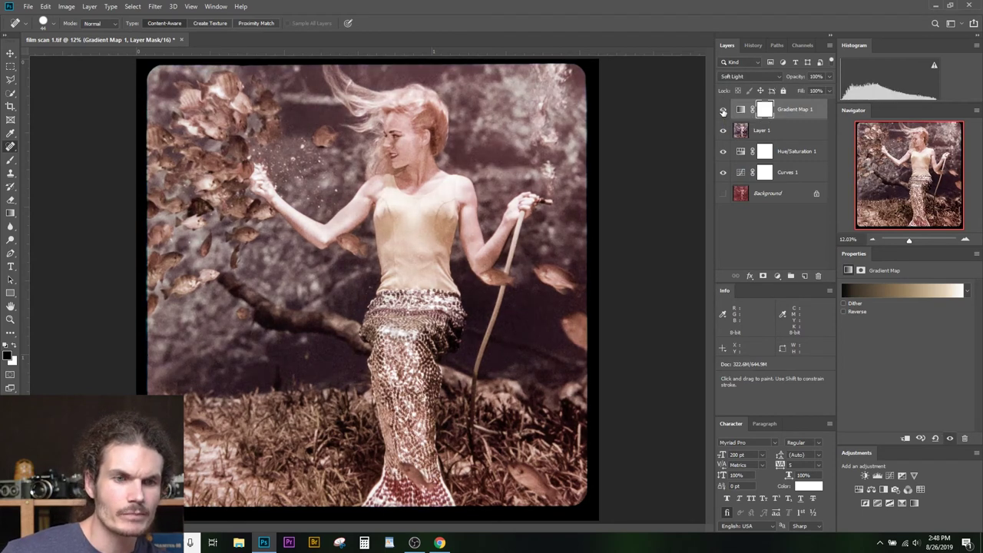
click(806, 111)
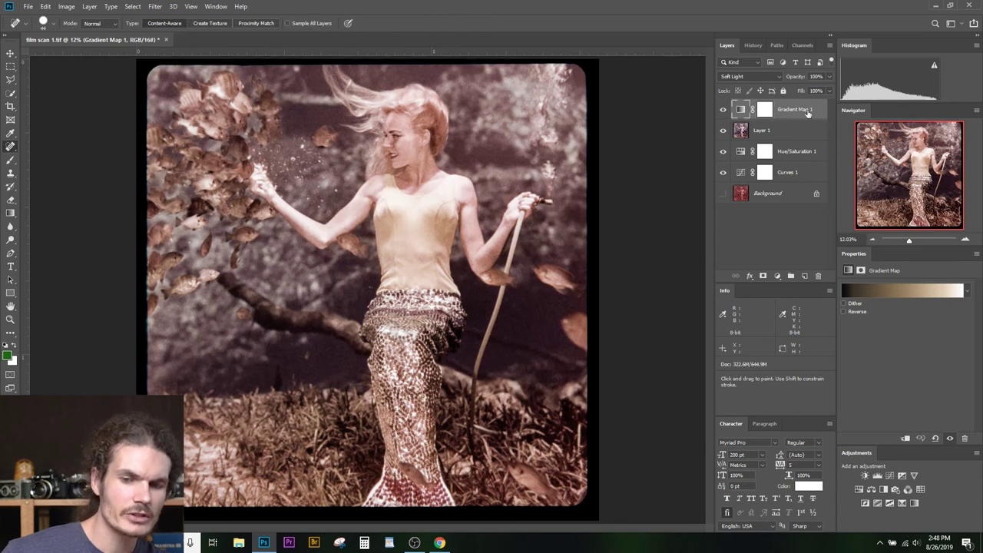
Delete the Gradient Map layer and add a Color Lookup adjustment layer above Layer 1
key(Delete)
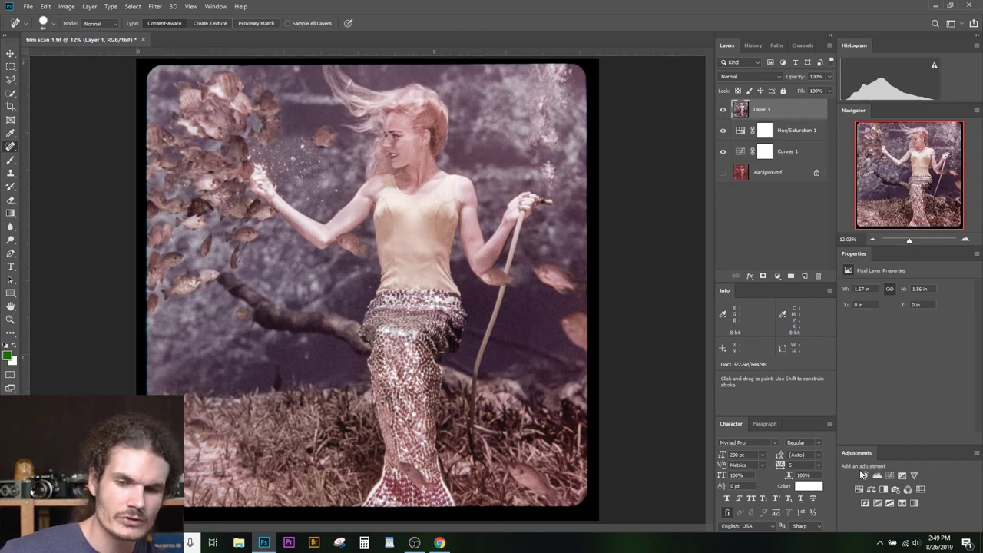
click(921, 490)
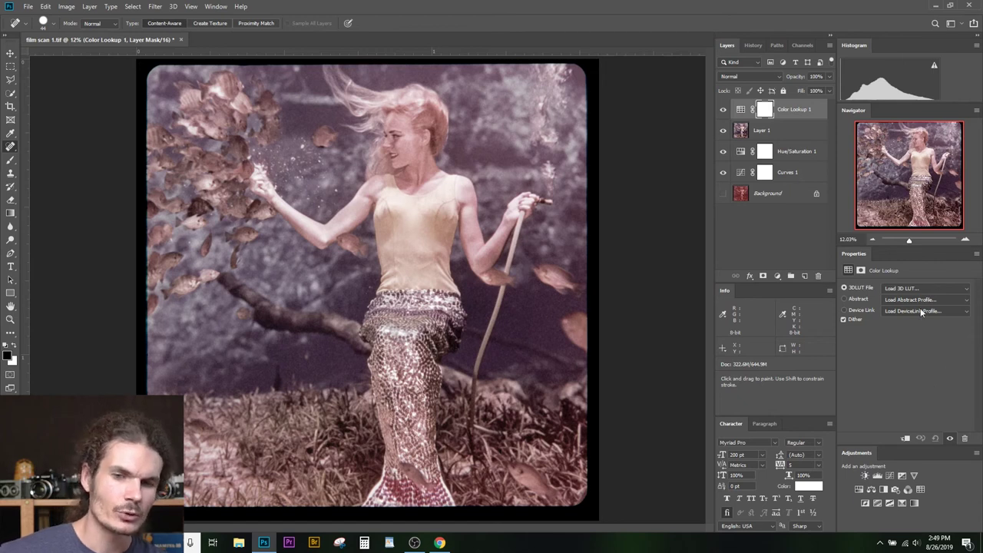
click(906, 288)
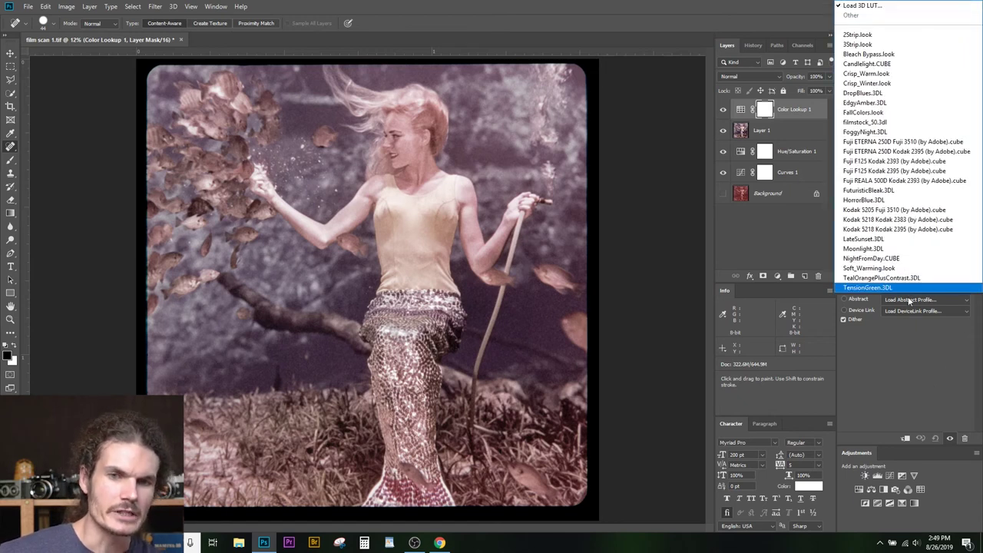
click(919, 377)
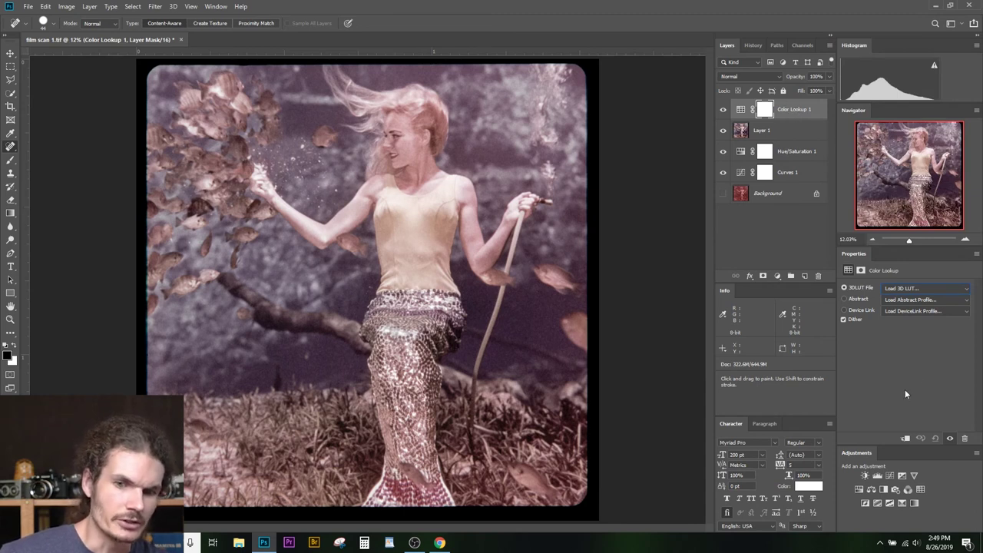
Try the TensionGreen.3DL, Bleach Bypass.look and Crisp_Winter.look 3D LUTs on the Color Lookup layer
click(923, 288)
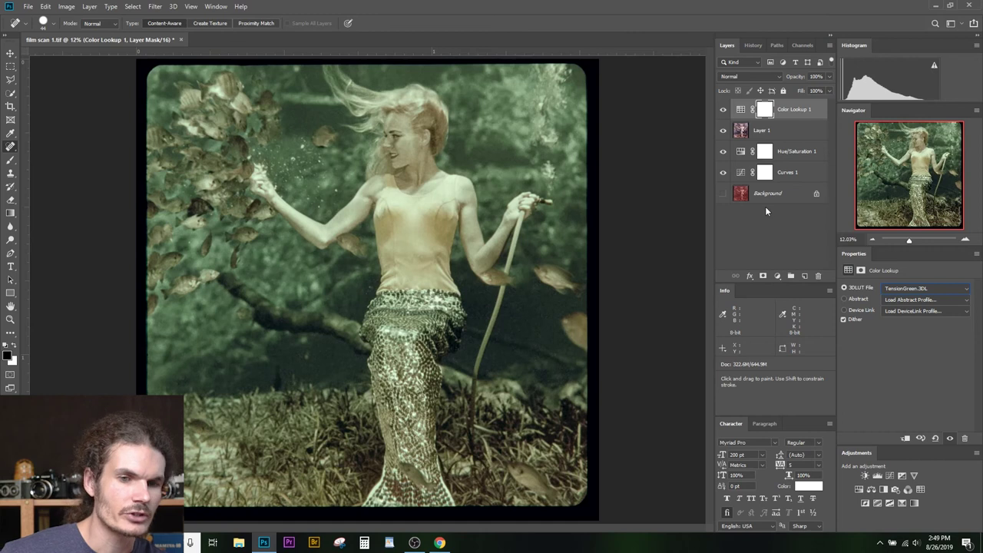
click(901, 288)
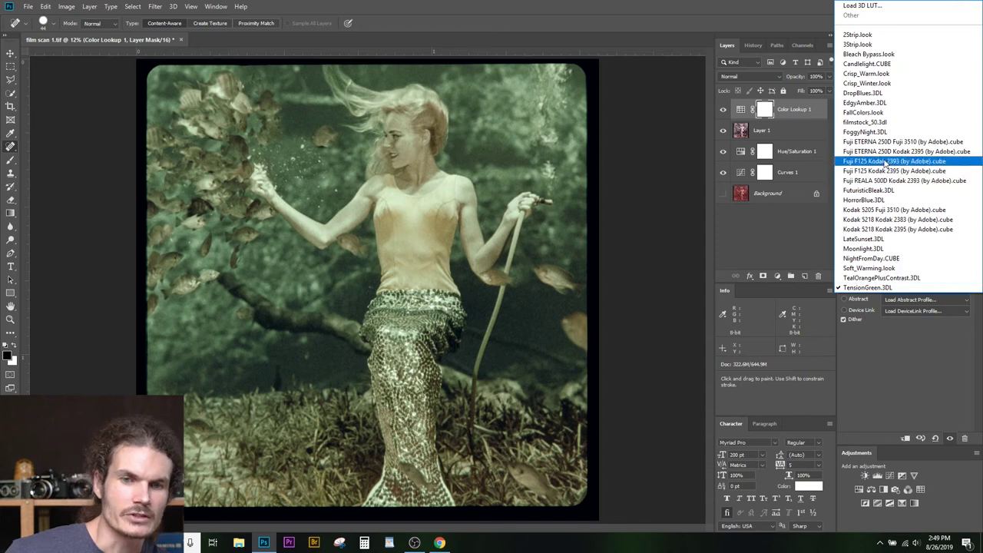
click(873, 54)
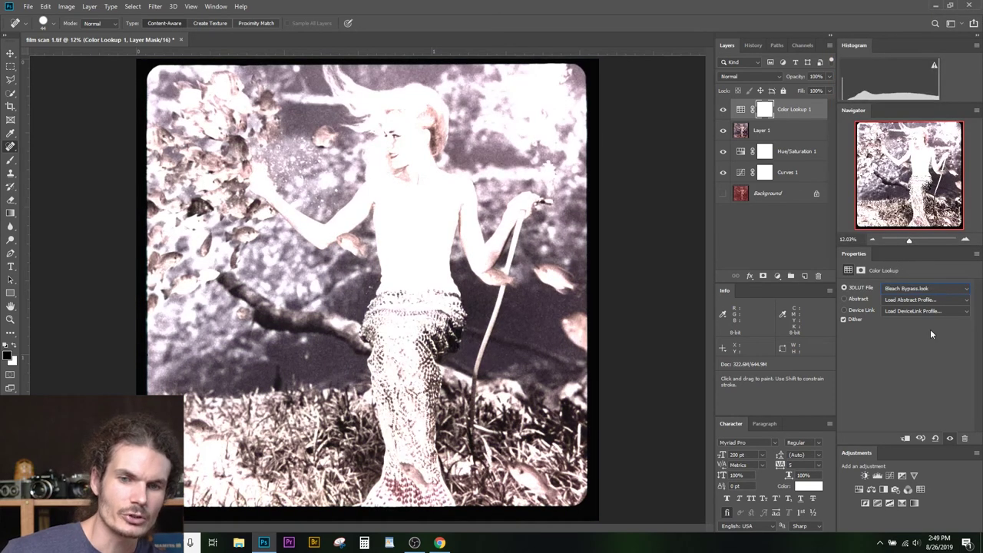
click(927, 291)
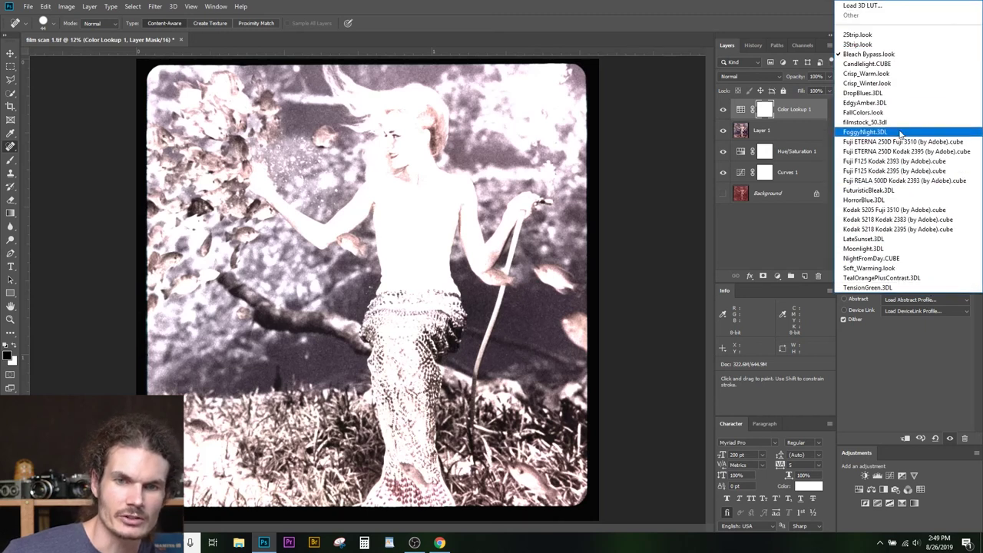
click(870, 84)
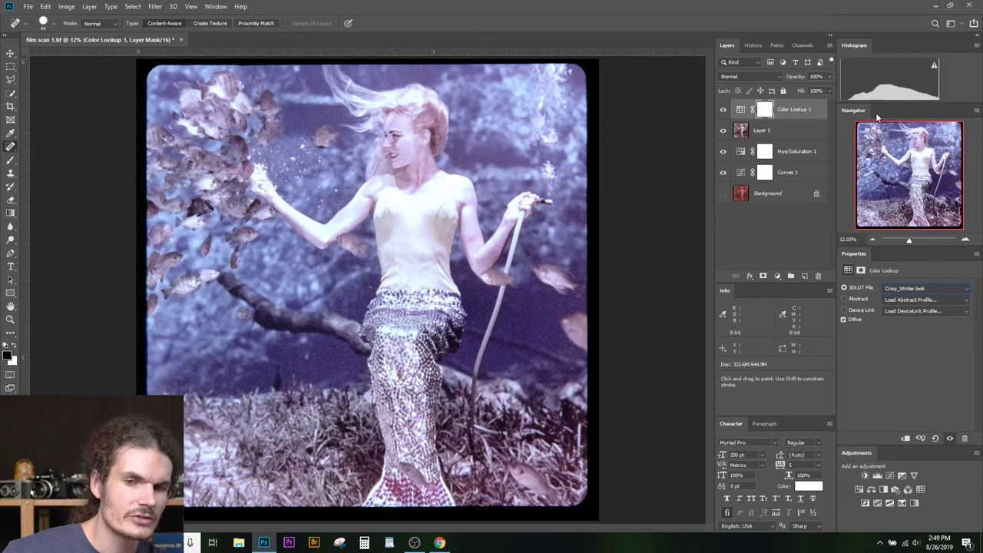
Apply the filmstock_50.3dl LUT to the Color Lookup layer and compare the image with and without it
click(907, 286)
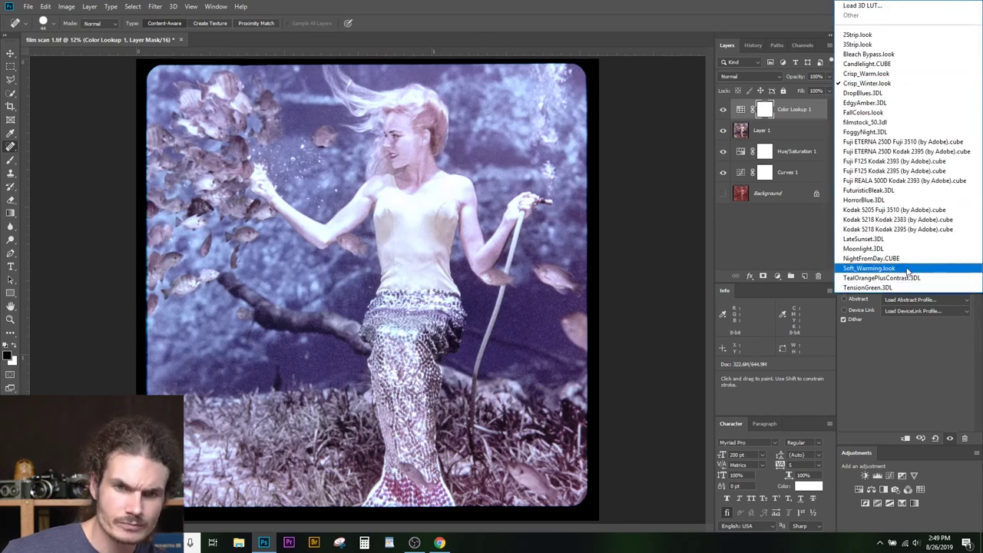
click(865, 122)
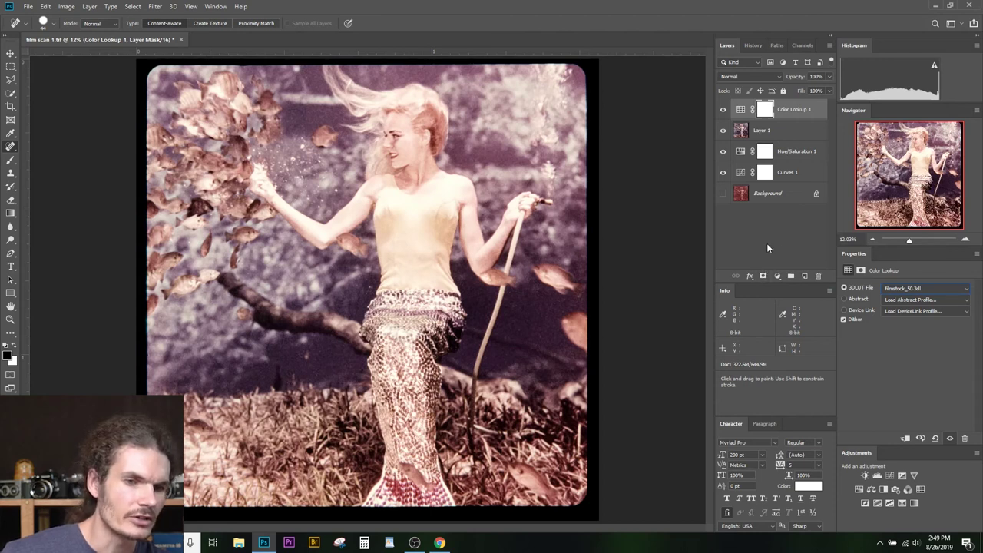
click(723, 111)
click(723, 111)
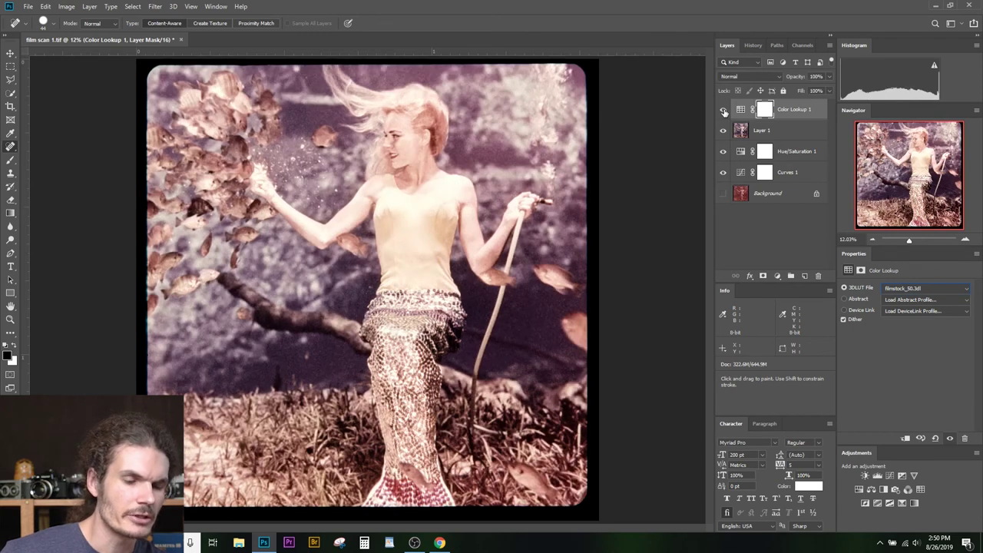
click(723, 112)
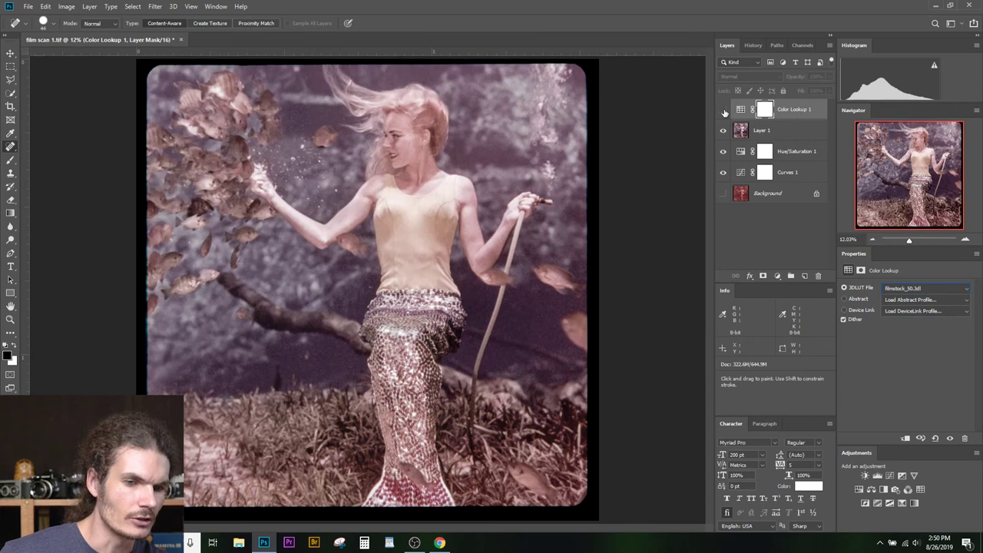
click(722, 112)
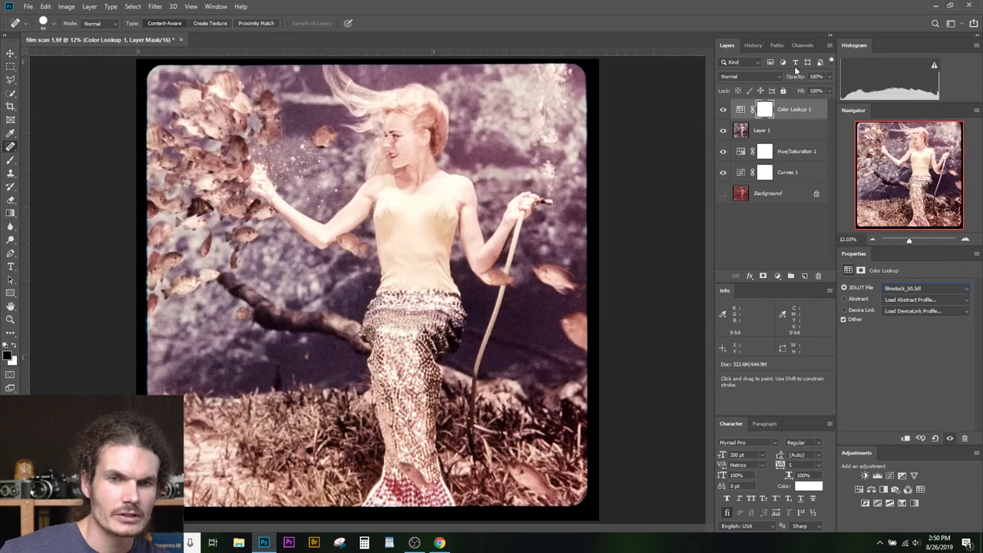
Lower the Color Lookup layer's opacity to 65% and compare the image with the layer hidden and shown
mouse_move(796, 78)
mouse_down()
mouse_move(766, 72)
mouse_move(779, 74)
mouse_up()
click(721, 112)
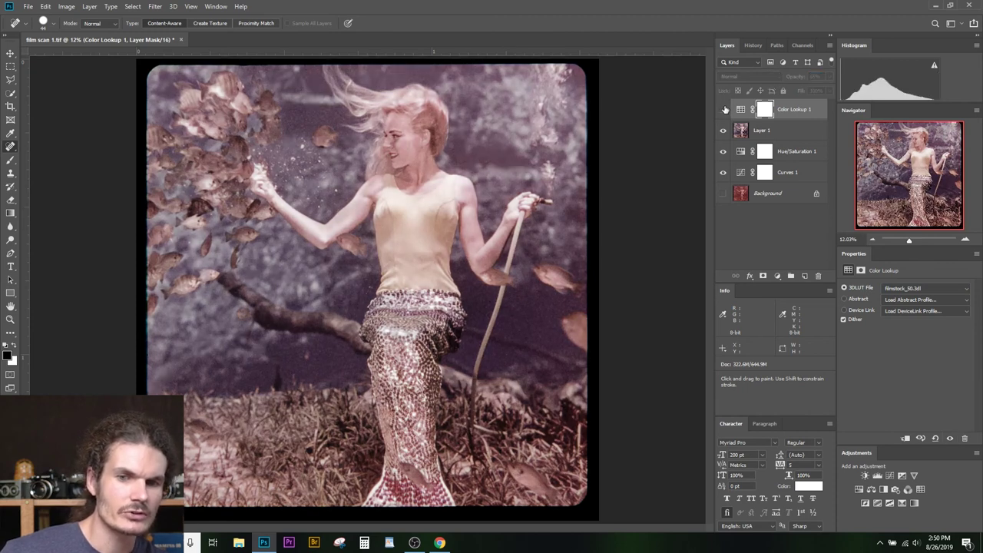
click(723, 110)
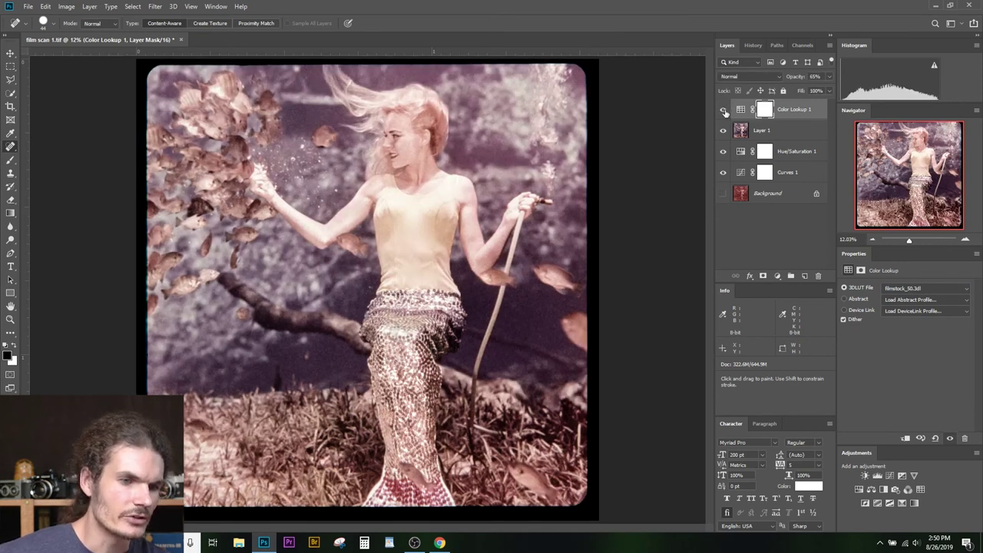
click(723, 110)
click(723, 110)
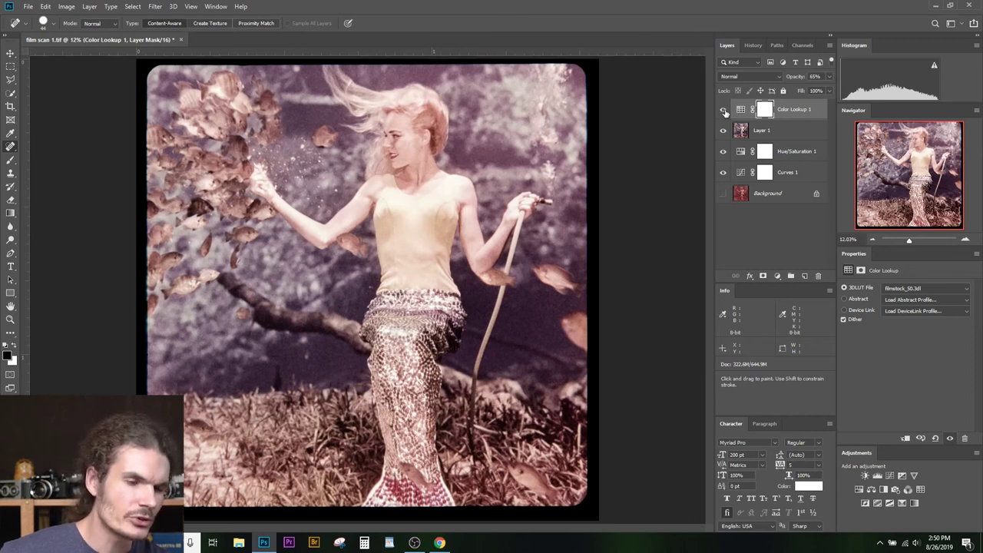
click(723, 110)
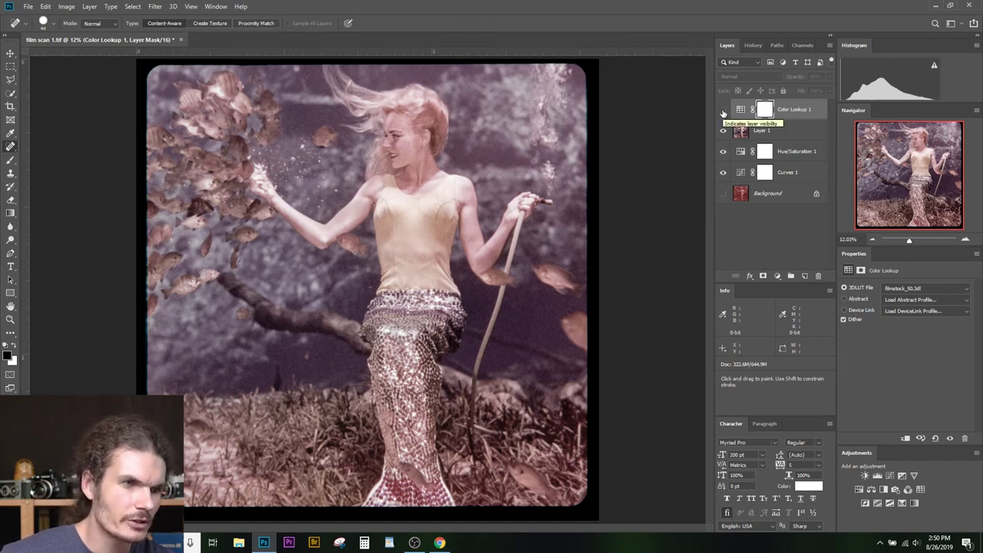
click(723, 111)
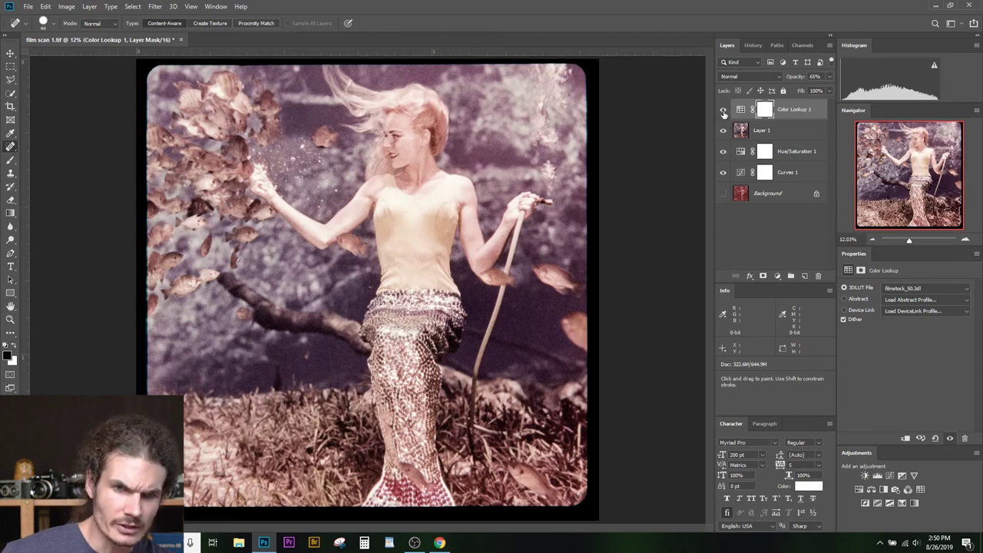
click(723, 112)
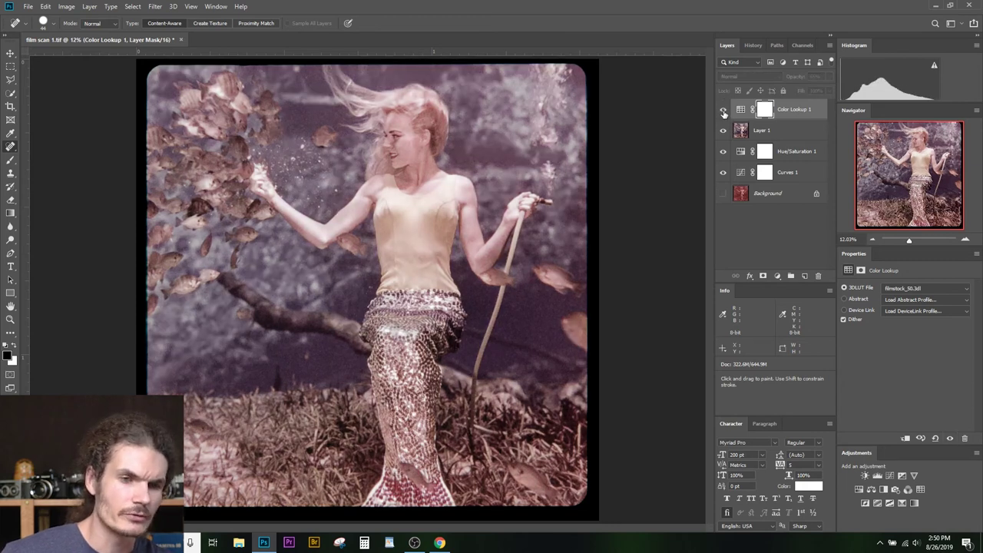
click(724, 112)
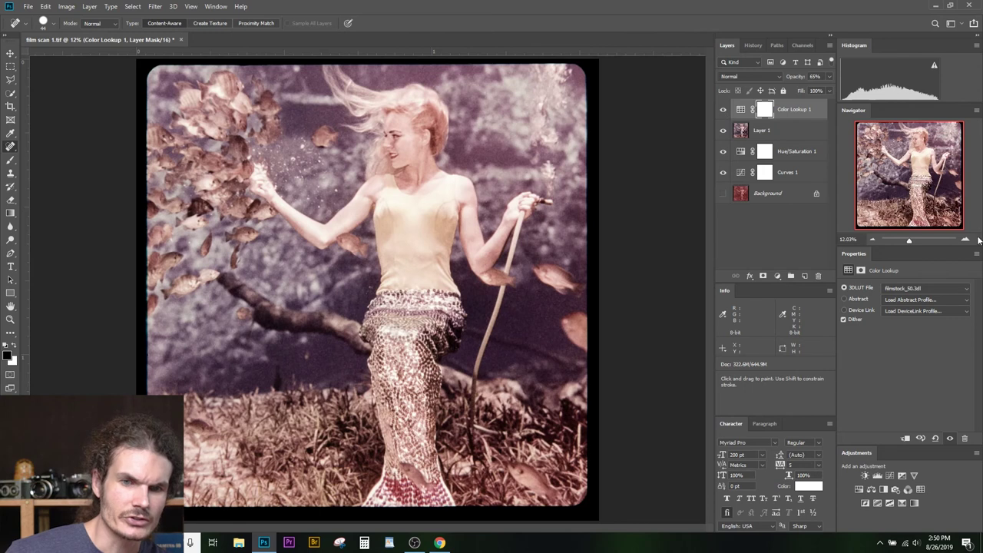
Compare the Fuji ETERNA 250D Fuji 3510 and Fuji ETERNA 250D Kodak 2395 LUTs on the Color Lookup layer by alternating between them
click(933, 287)
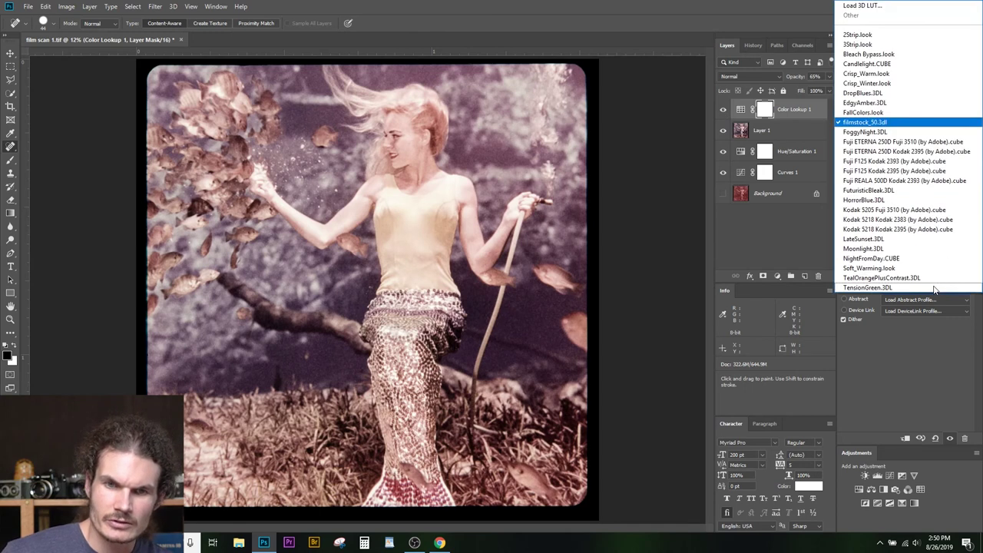
click(857, 144)
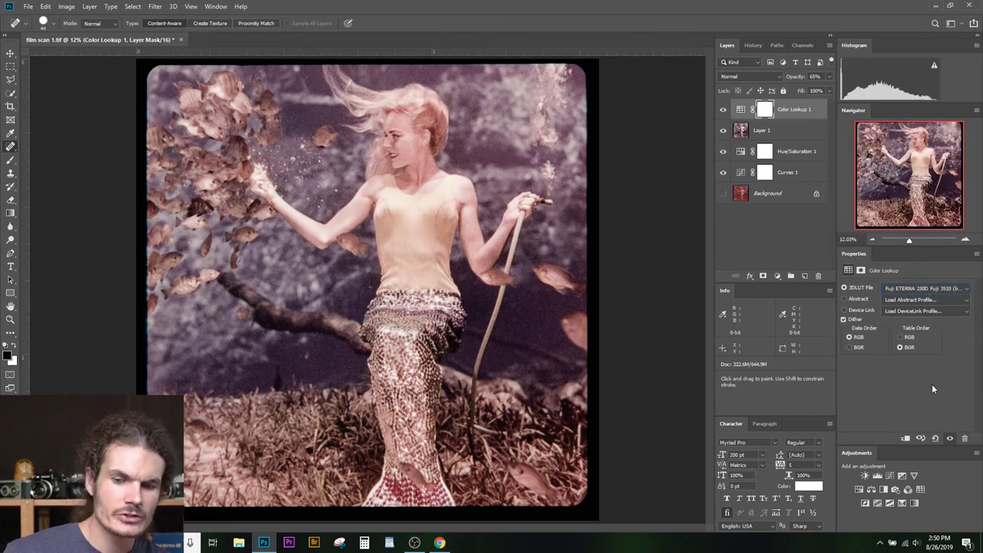
key(Down)
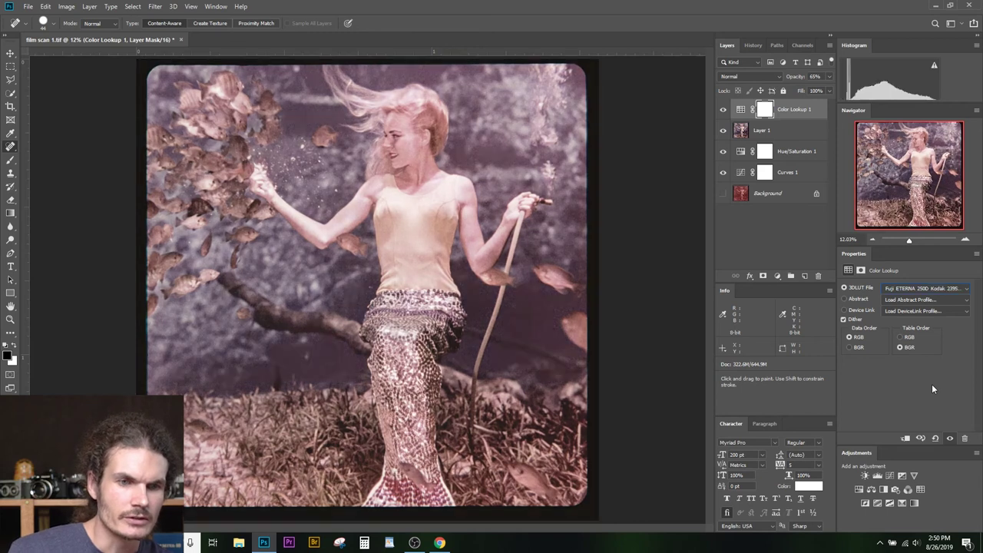
key(Up)
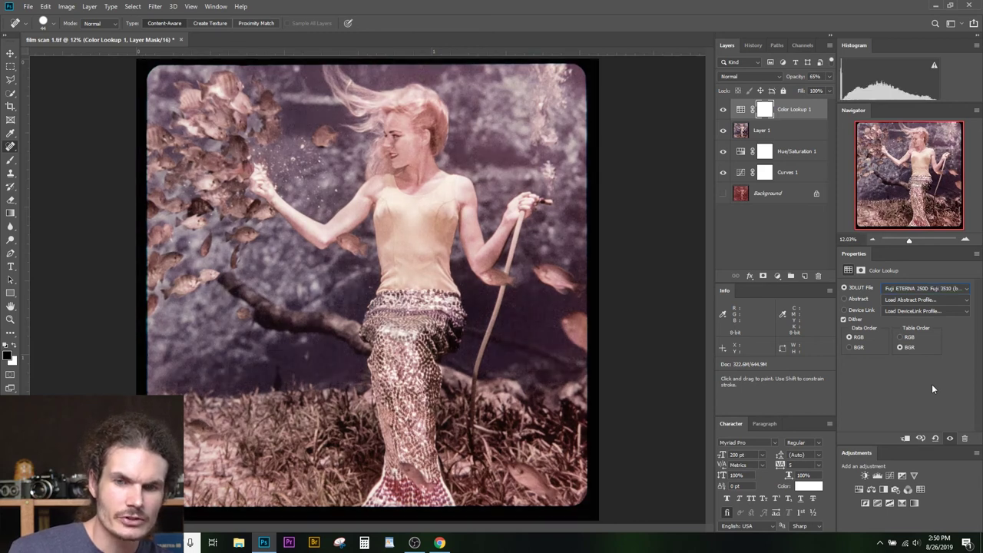
key(Down)
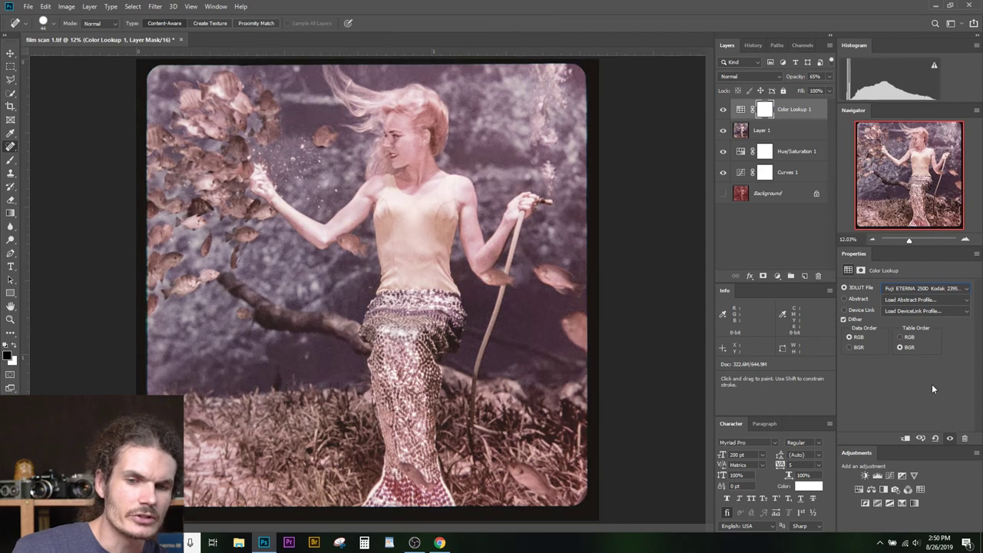
key(Up)
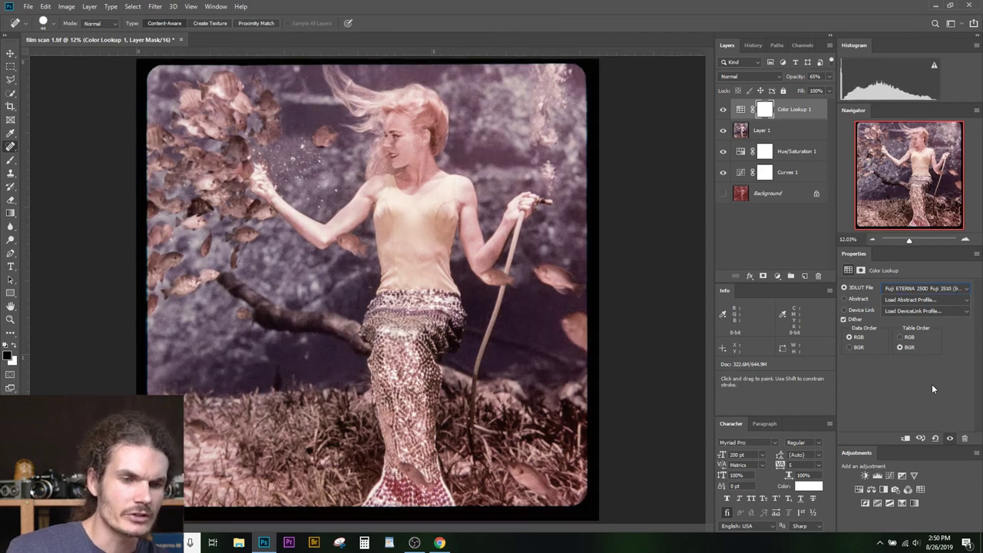
key(Down)
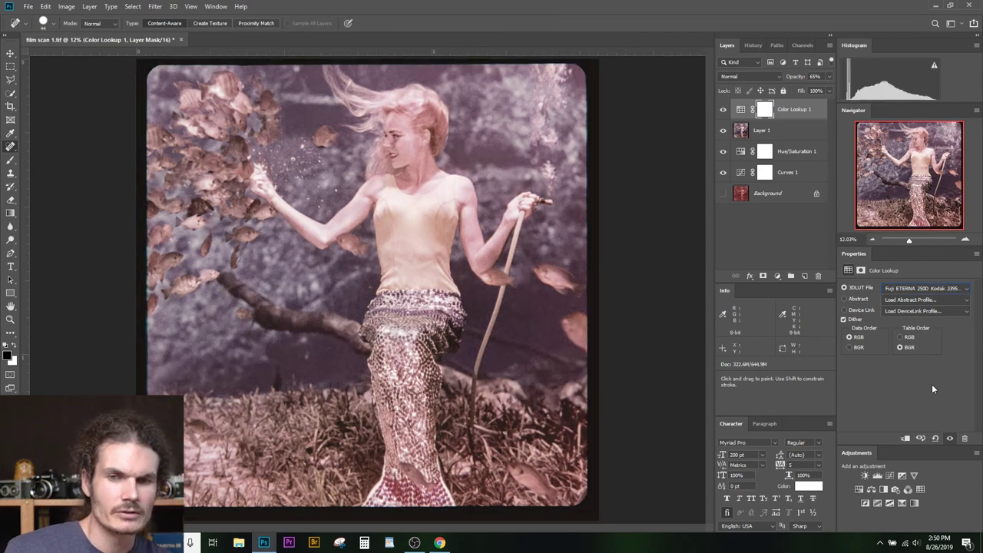
key(Up)
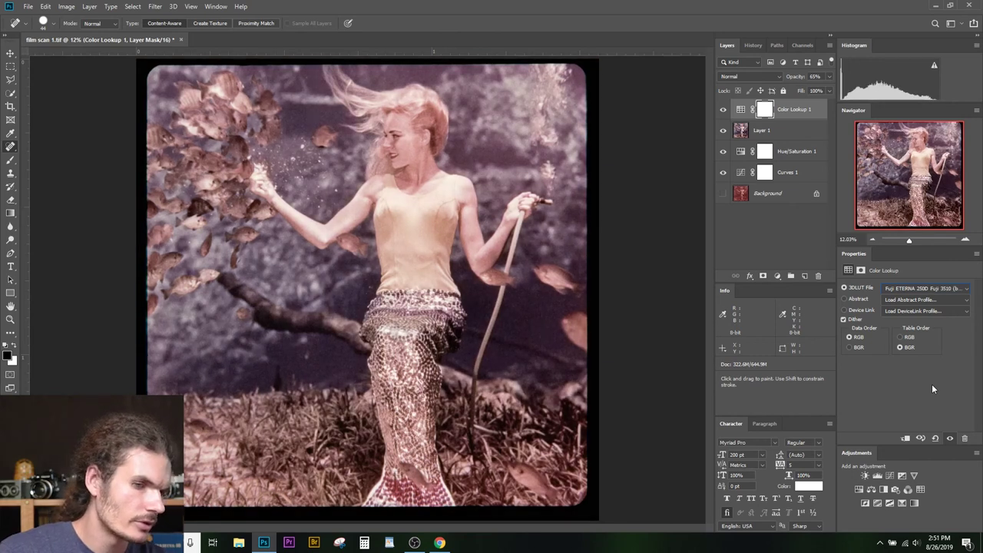
key(Down)
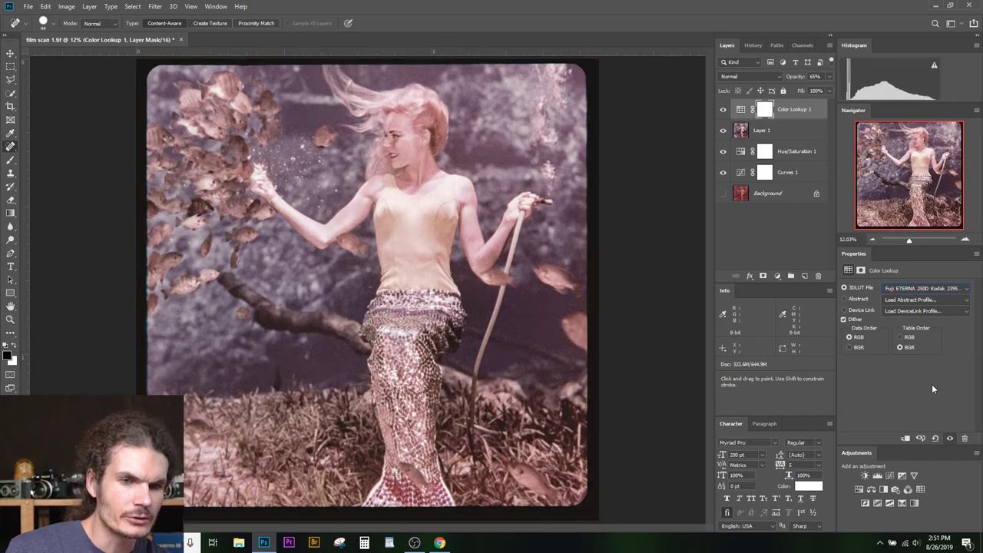
Try the following LUTs from Fuji F125 Kodak 2393 through HorrorBlue.3DL before applying Kodak 5205 Fuji 3510 to the Color Lookup layer
key(Down)
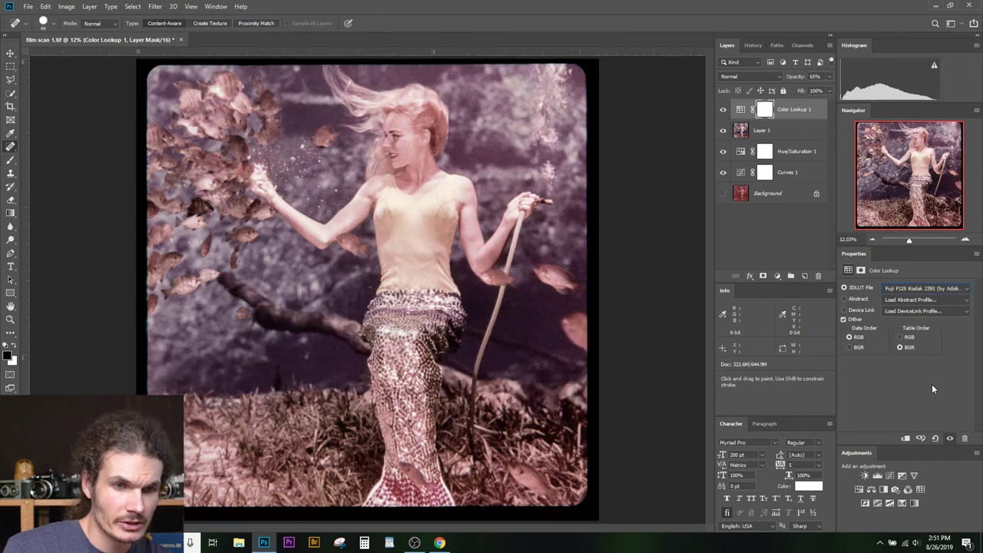
key(Down)
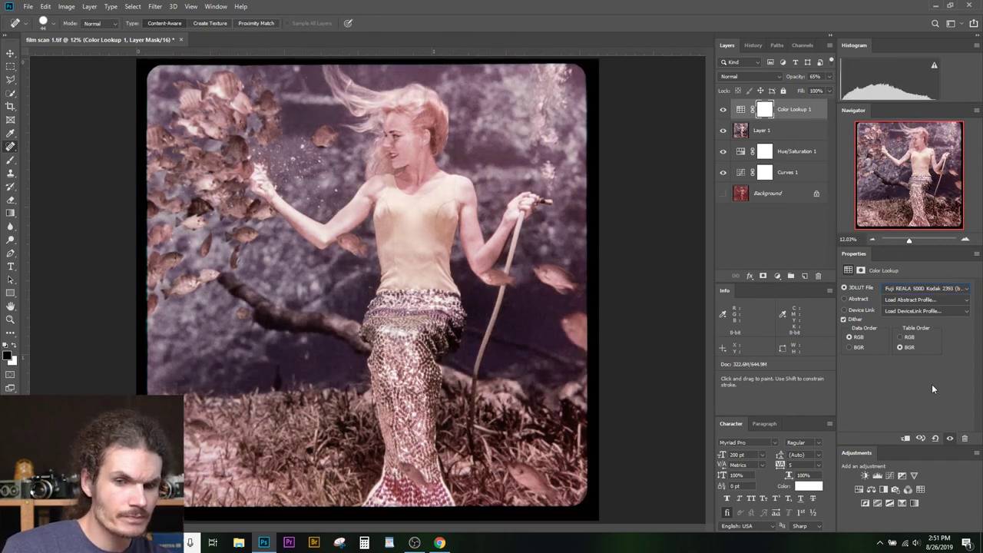
key(Down)
key(Down)
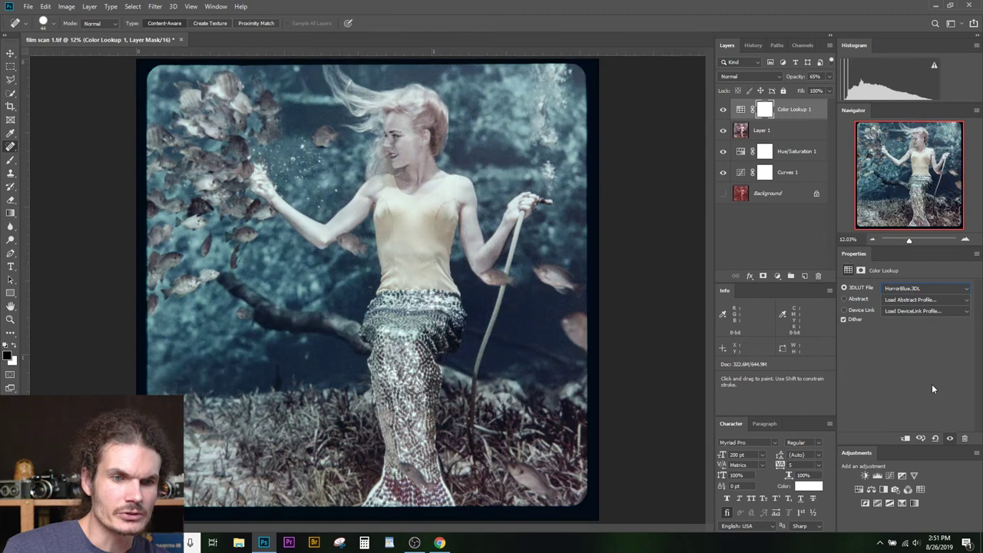
click(913, 289)
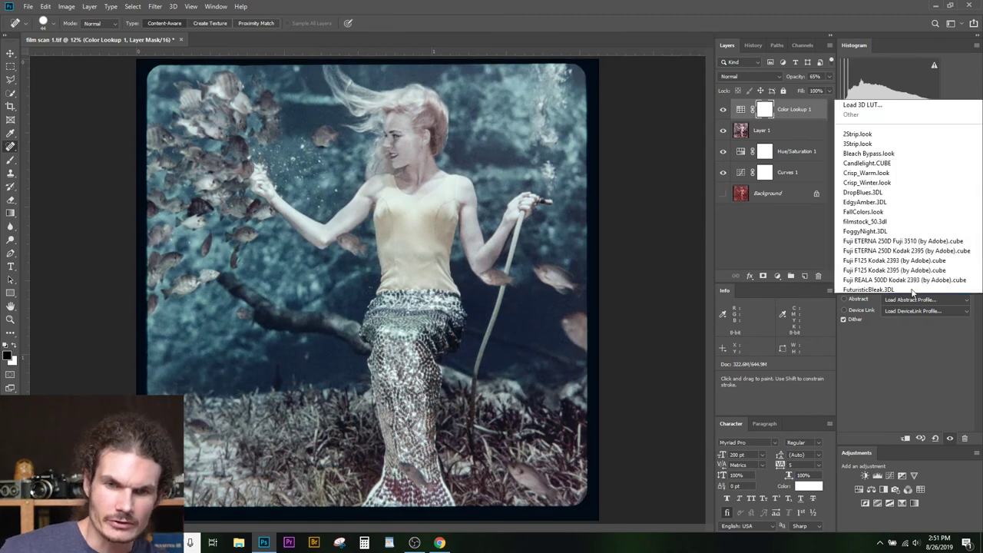
click(871, 209)
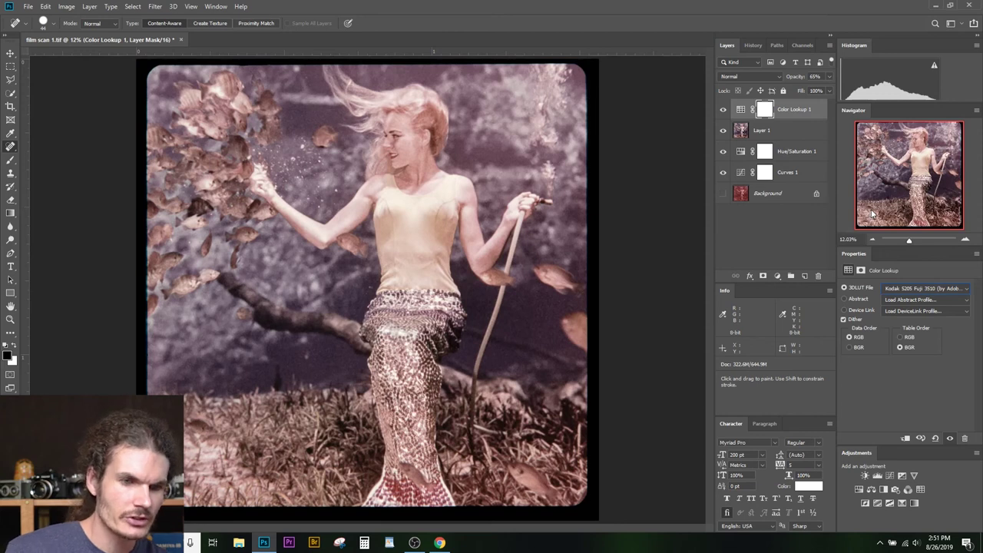
Try the LUTs after Kodak 5205 Fuji 3510 through LateSunset.3DL on the Color Lookup layer, ending on Kodak 5218 Kodak 2395
key(Down)
key(Down)
key(Down)
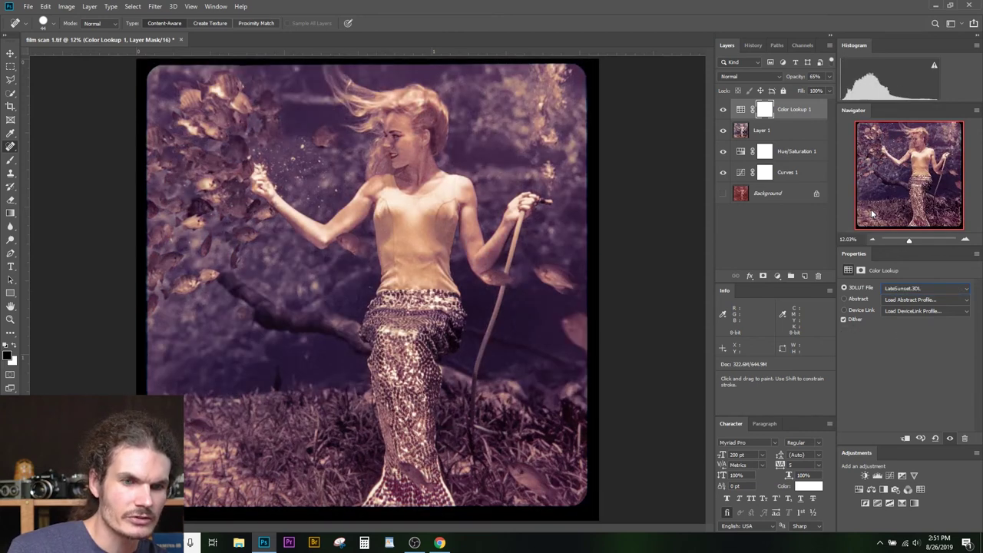
key(Up)
key(Up)
key(Up)
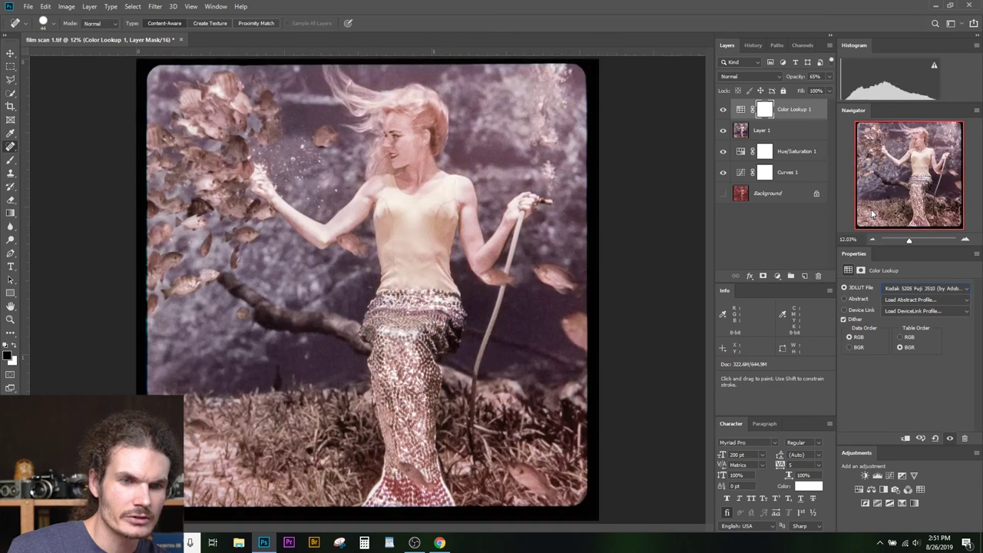
key(Down)
key(Down)
key(Down)
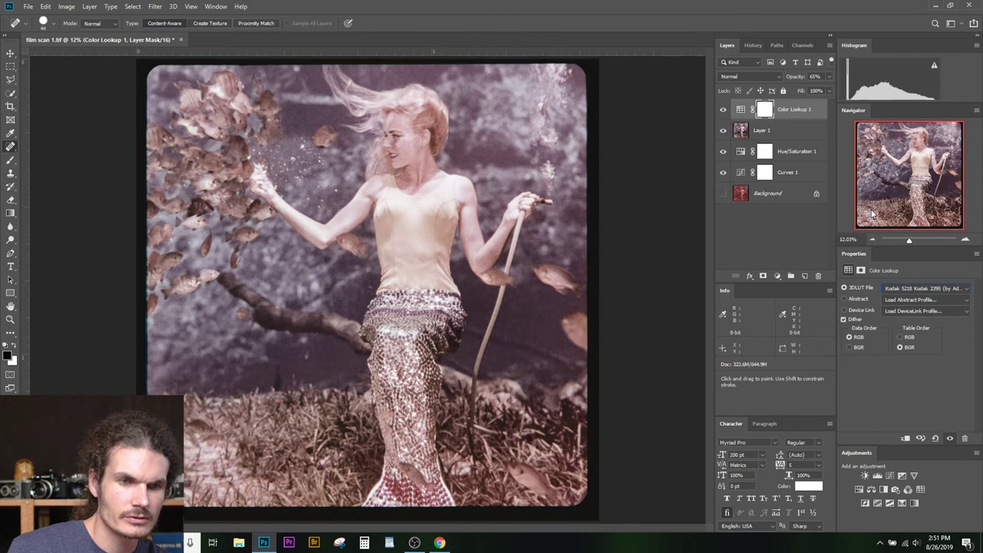
Apply the Fuji ETERNA 250D Fuji 3510 LUT to the Color Lookup layer and compare the image with the layer hidden and shown
click(913, 285)
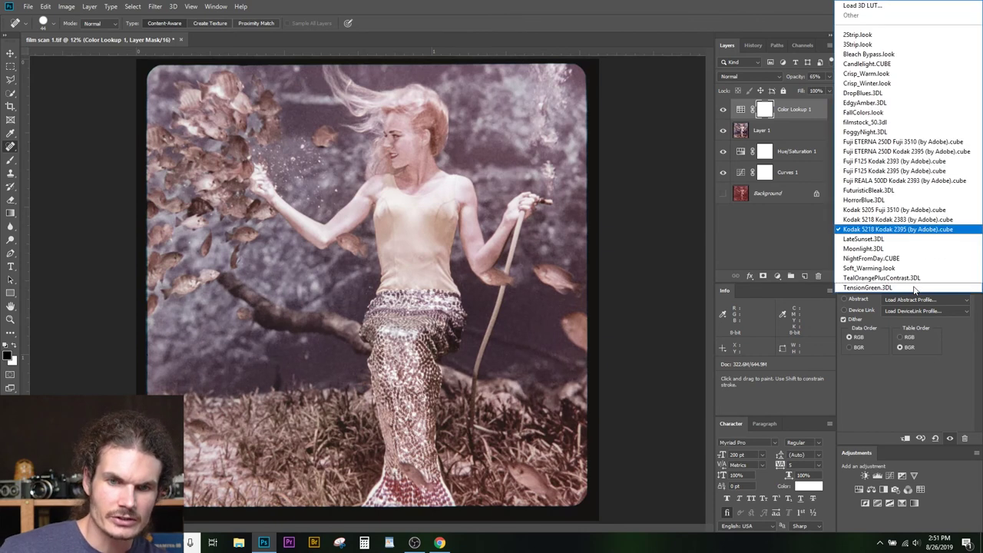
click(879, 143)
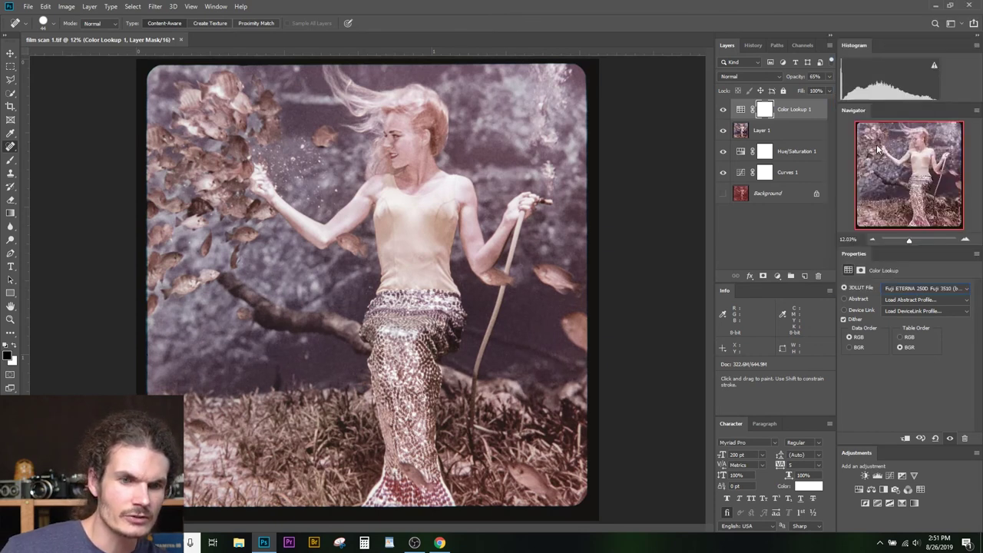
click(722, 110)
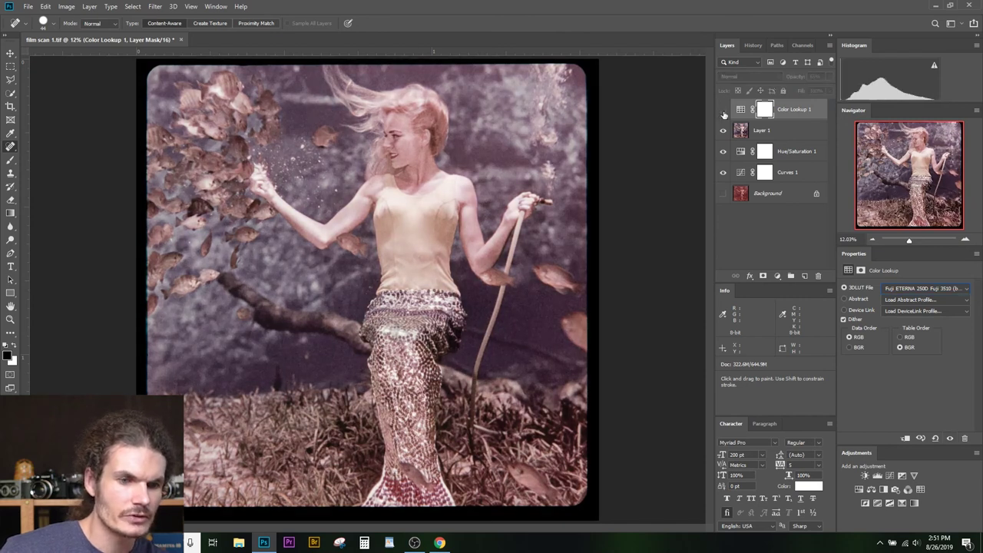
click(722, 111)
click(723, 112)
click(723, 112)
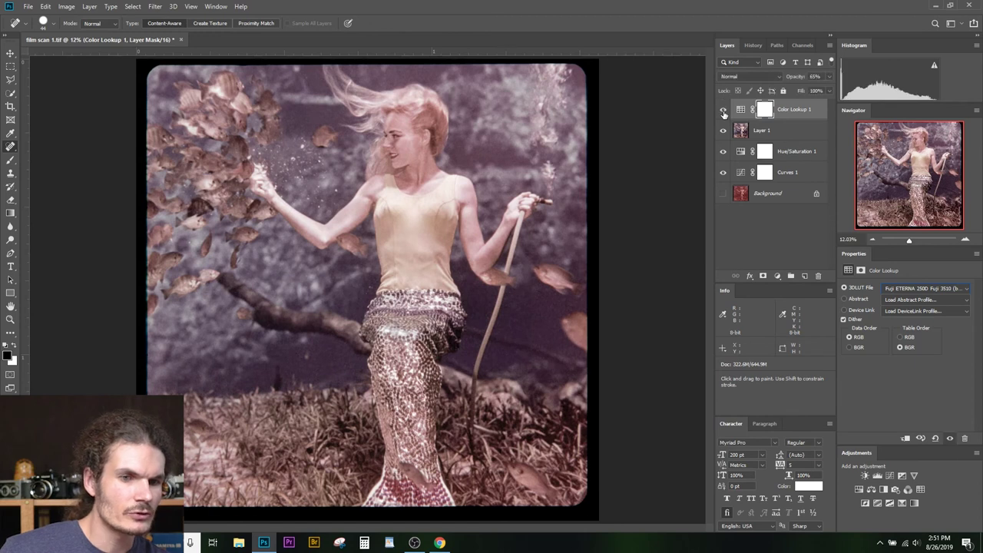
click(723, 112)
click(723, 112)
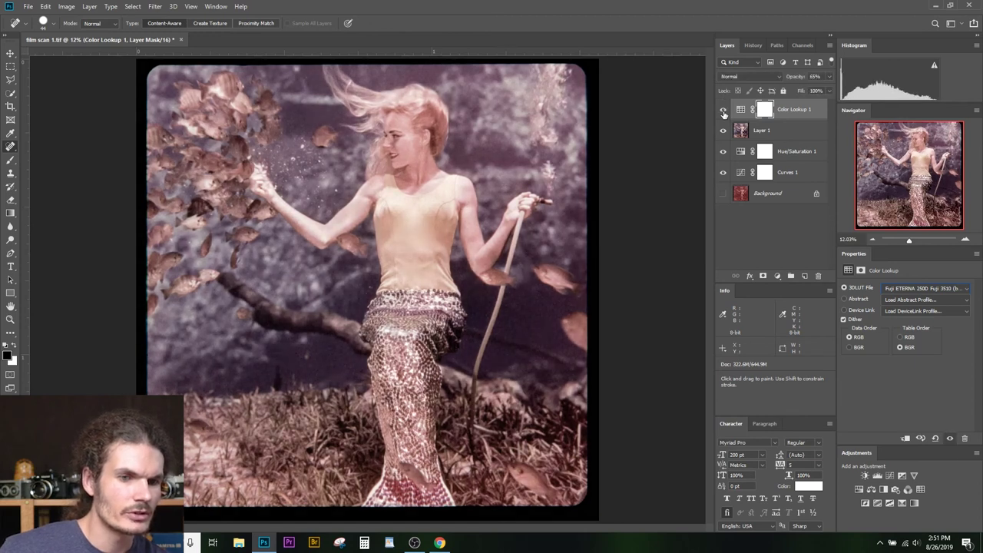
click(722, 111)
click(722, 111)
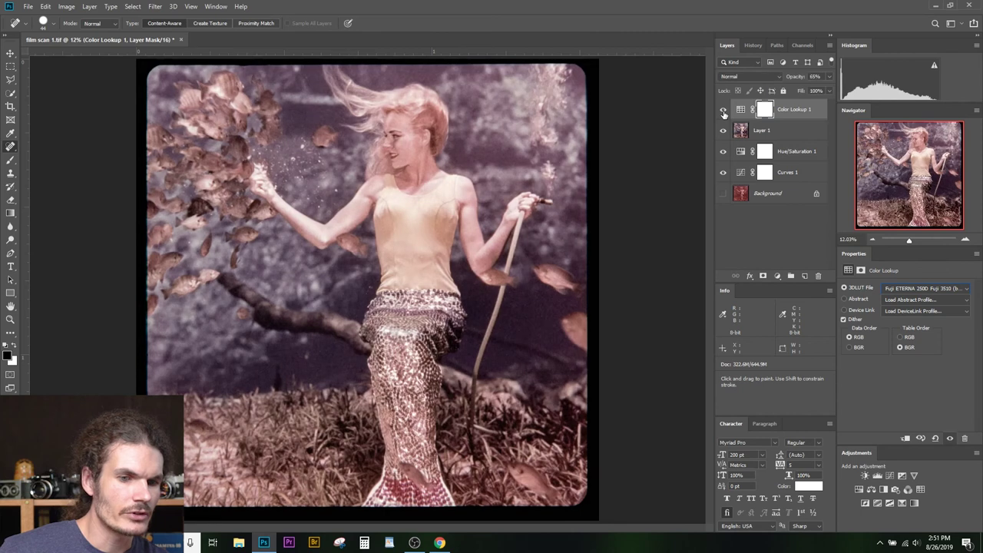
click(723, 111)
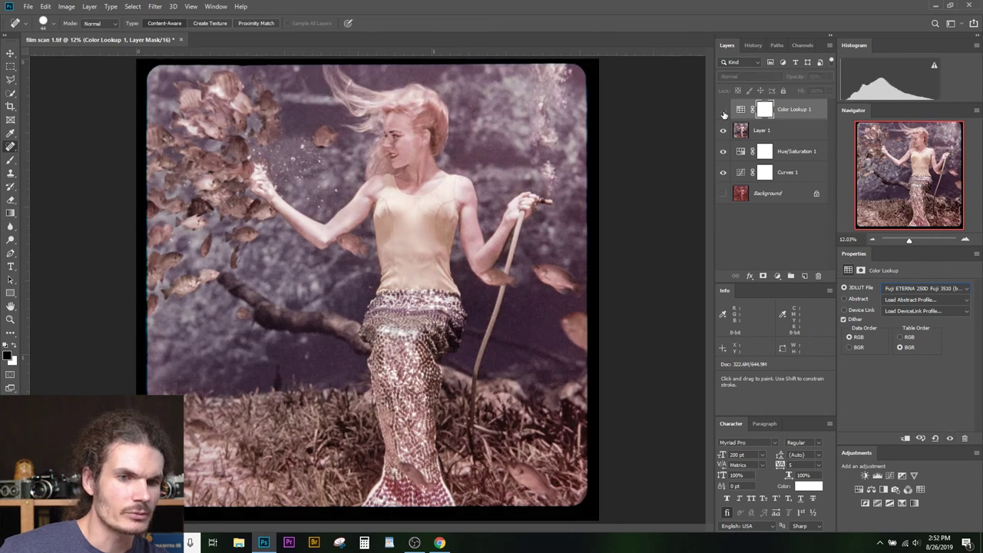
click(722, 111)
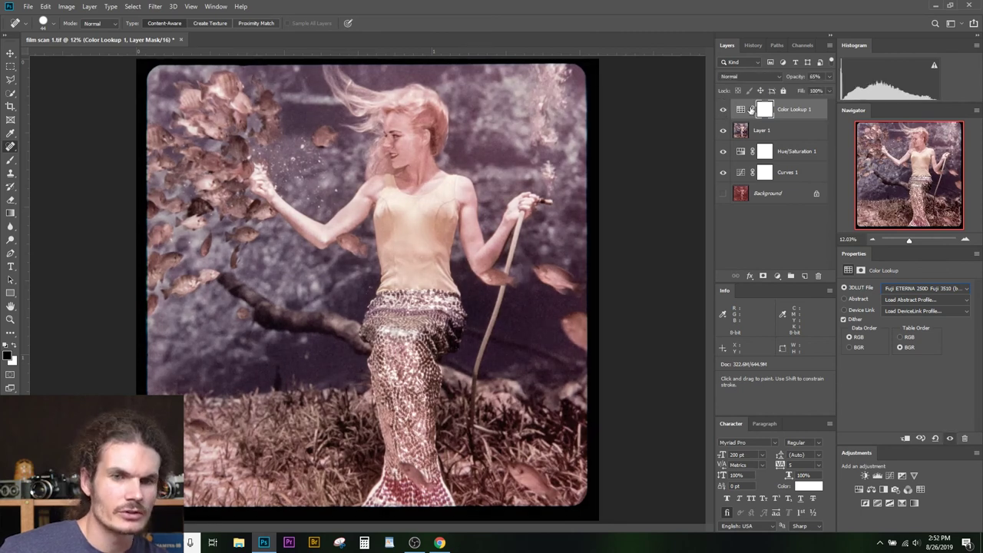
Try opacities of 92%, 74%, 40% and 20% on the Color Lookup layer, compare it hidden and shown, and set 56%
mouse_move(795, 80)
mouse_down()
mouse_move(766, 78)
mouse_move(833, 81)
mouse_move(791, 79)
mouse_move(800, 79)
mouse_up()
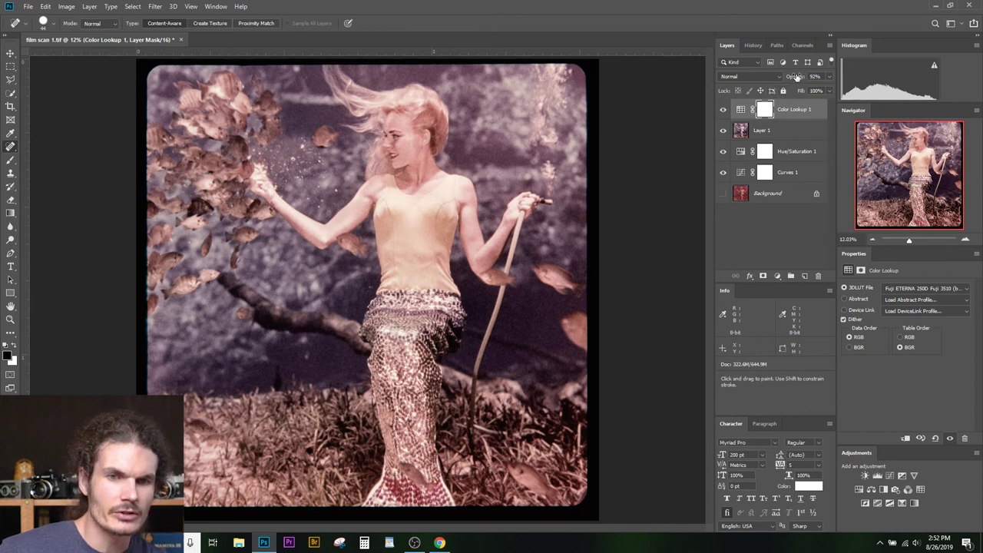
drag(793, 79, 795, 79)
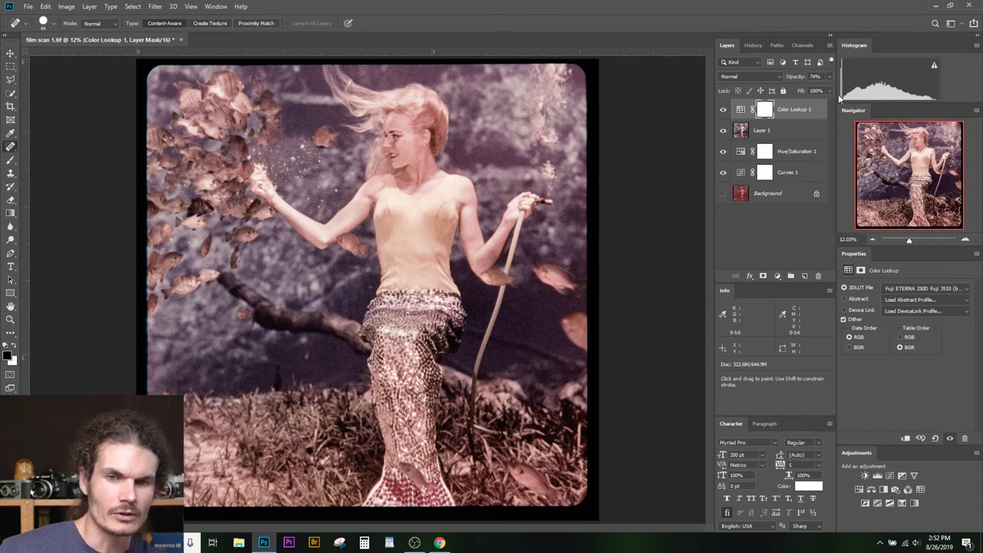
drag(791, 77, 777, 76)
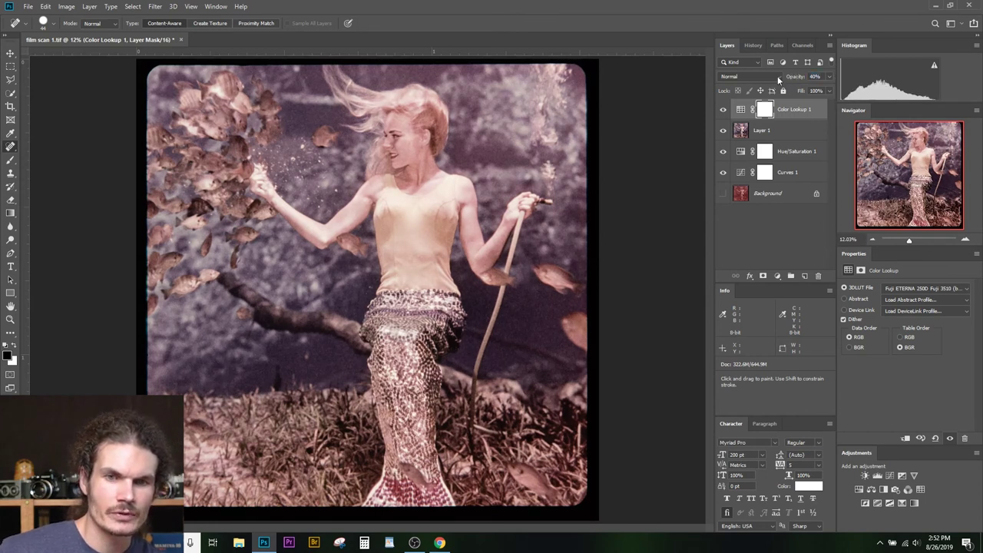
click(723, 111)
click(722, 111)
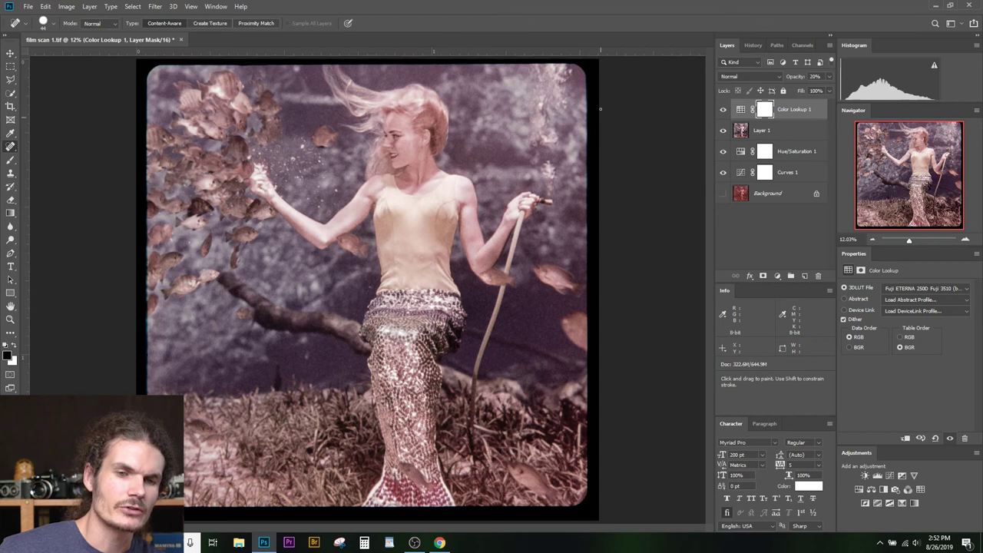
mouse_move(793, 77)
mouse_down()
mouse_move(830, 78)
mouse_move(785, 78)
mouse_move(796, 77)
mouse_up()
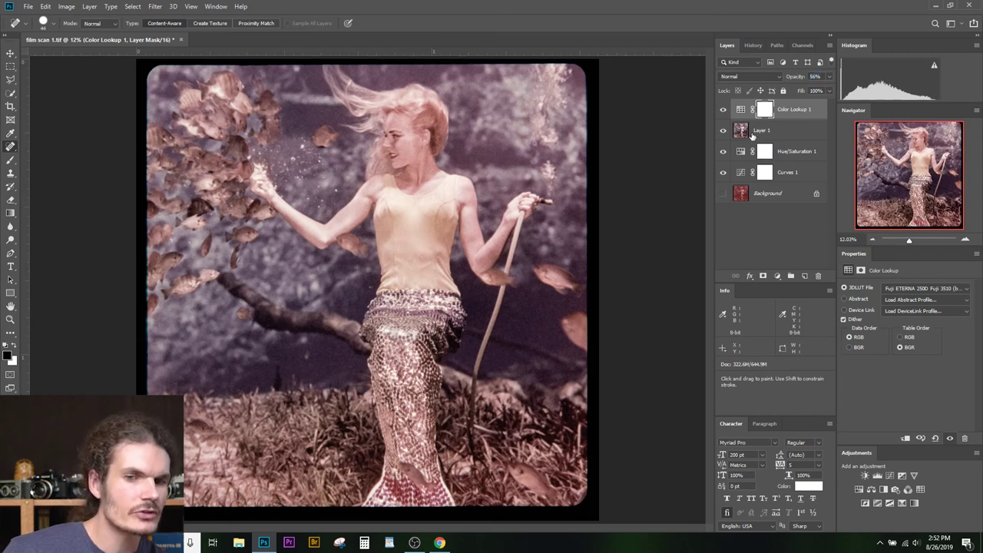
Hide the Color Lookup layer and add a Brightness/Contrast adjustment layer with contrast raised to 78
click(722, 109)
click(863, 476)
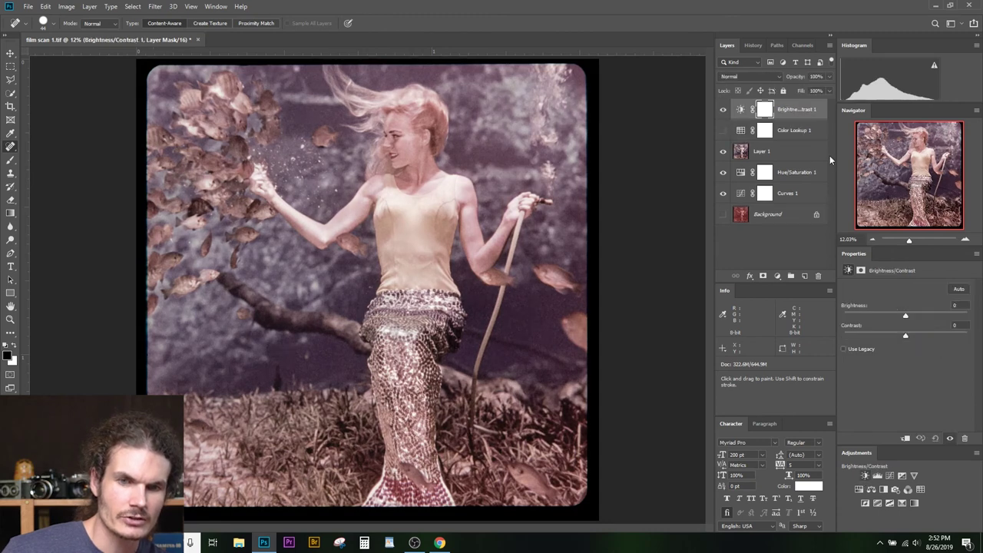
drag(908, 335, 953, 335)
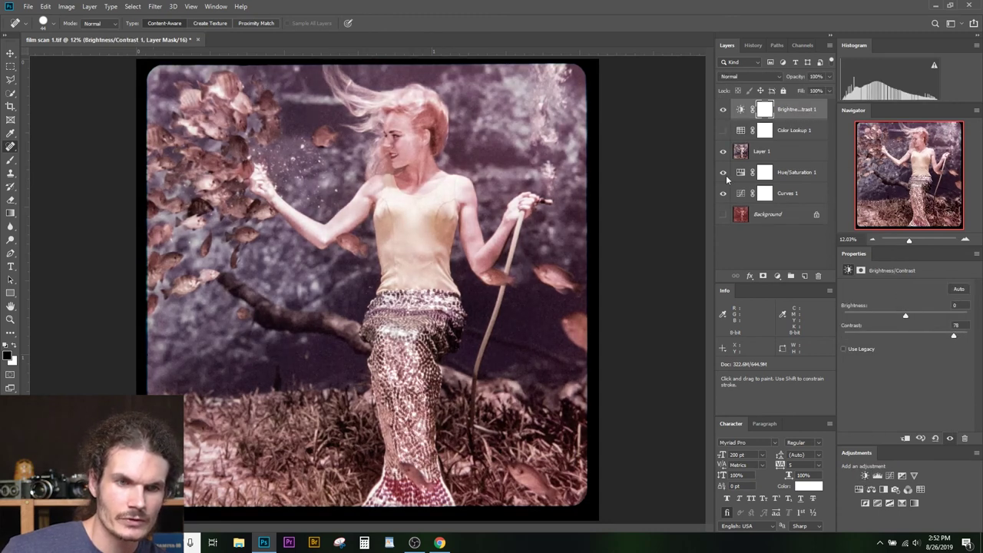
Compare the Color Lookup grade with the Brightness/Contrast adjustment by alternating the two layers' visibility, leaving only Color Lookup shown
click(722, 110)
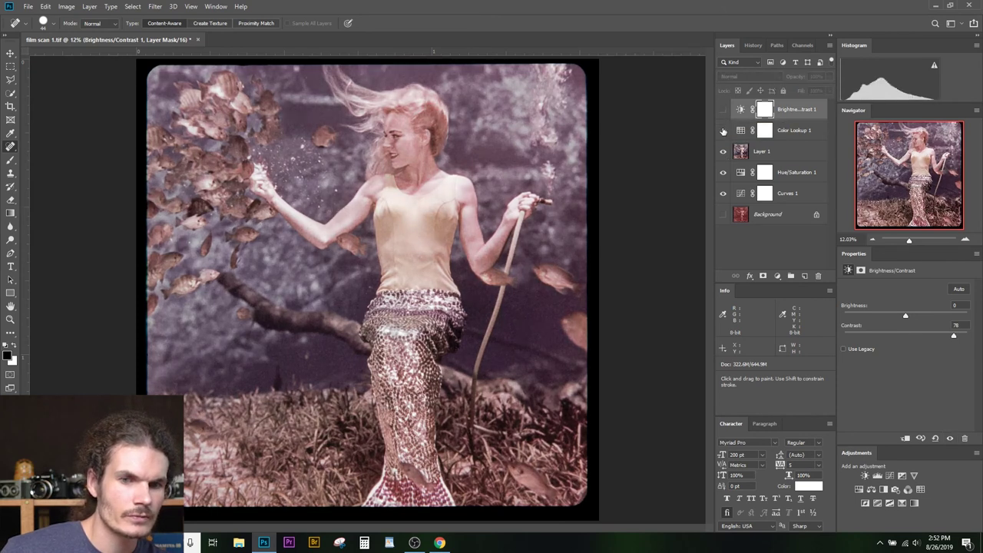
click(723, 131)
click(723, 110)
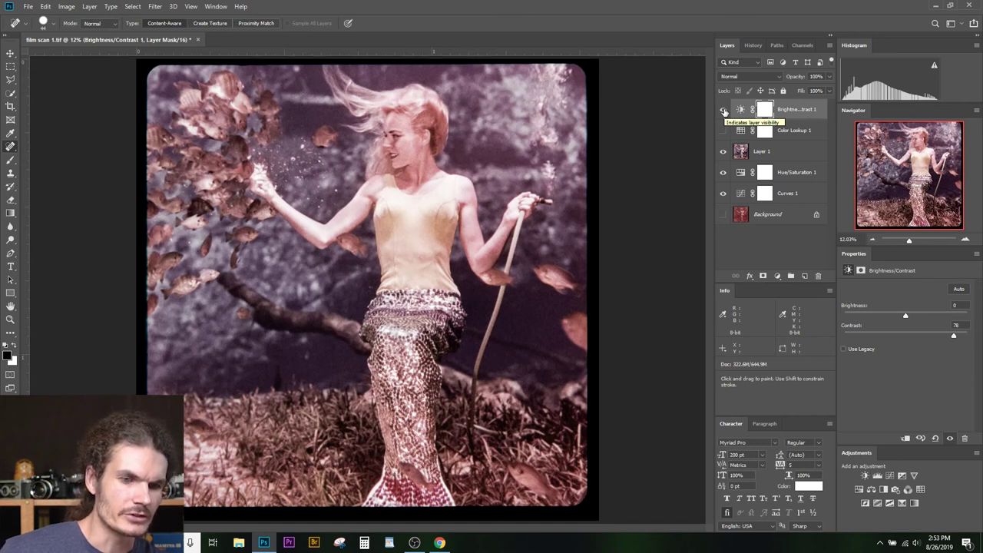
click(723, 131)
click(722, 131)
click(723, 131)
click(723, 131)
click(724, 132)
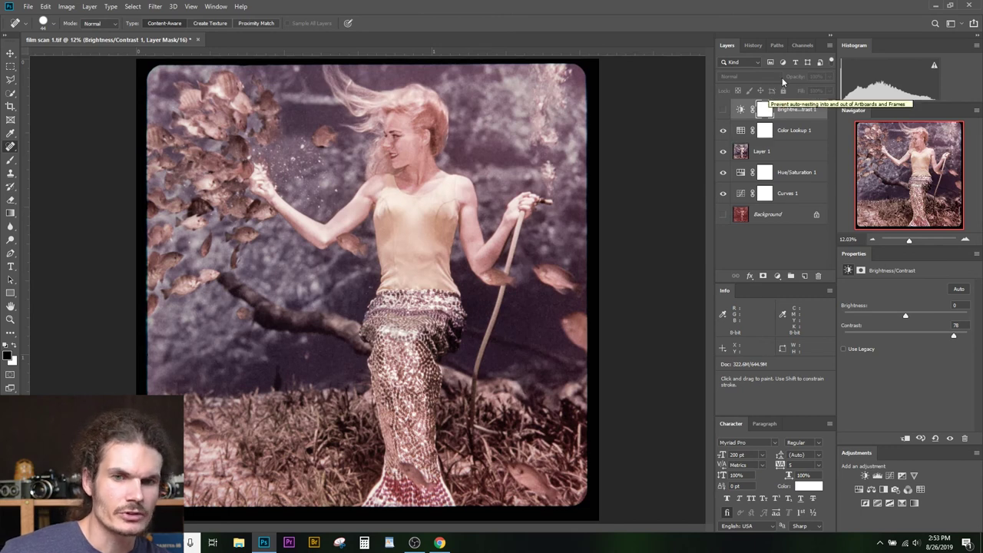
Set the Color Lookup layer's opacity to 60%
click(787, 131)
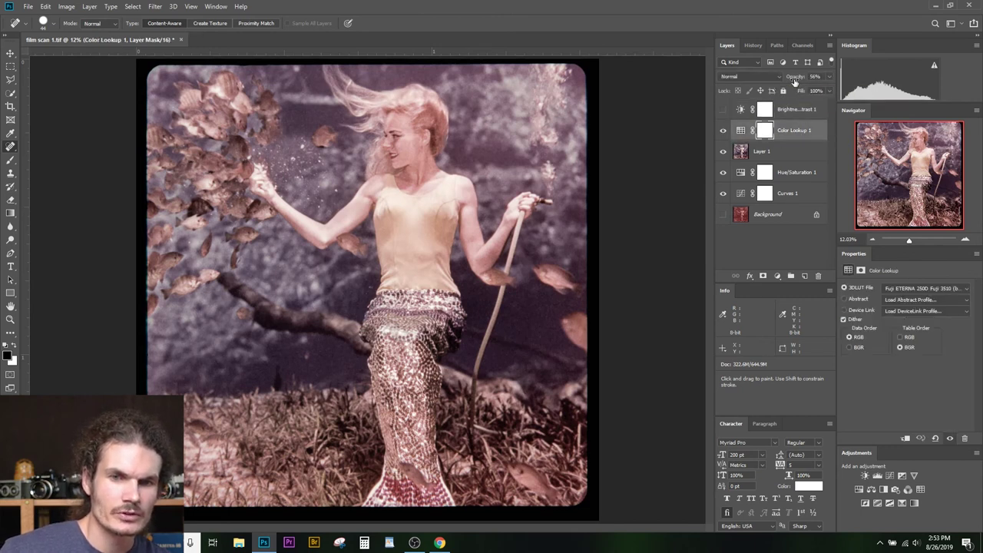
click(796, 77)
key(Return)
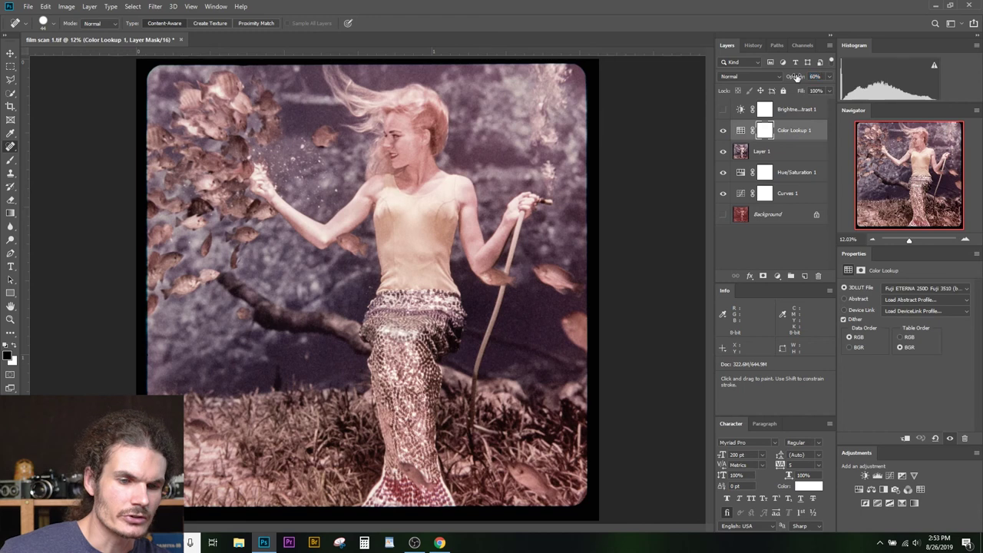
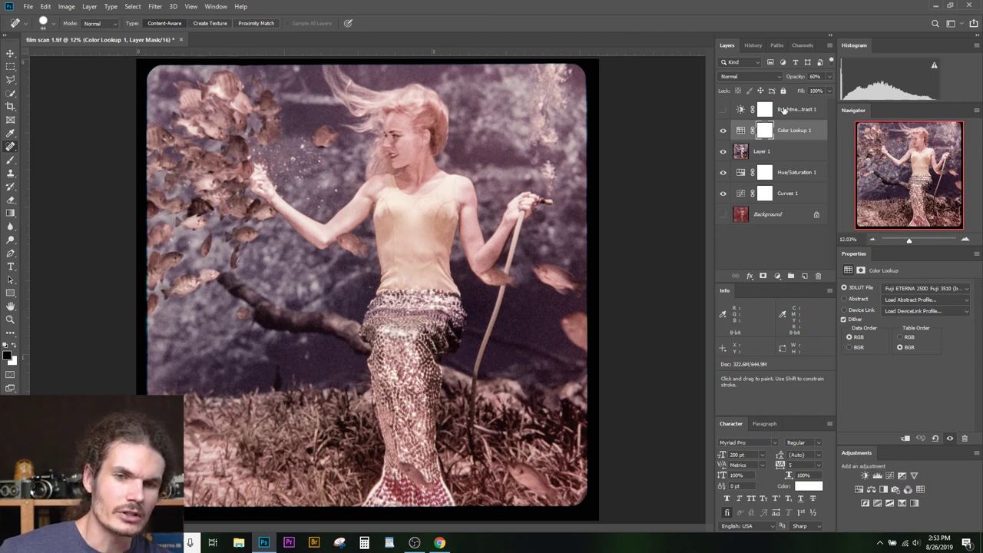
Add a Levels adjustment layer above Color Lookup and delete the hidden Brightness/Contrast layer
click(876, 476)
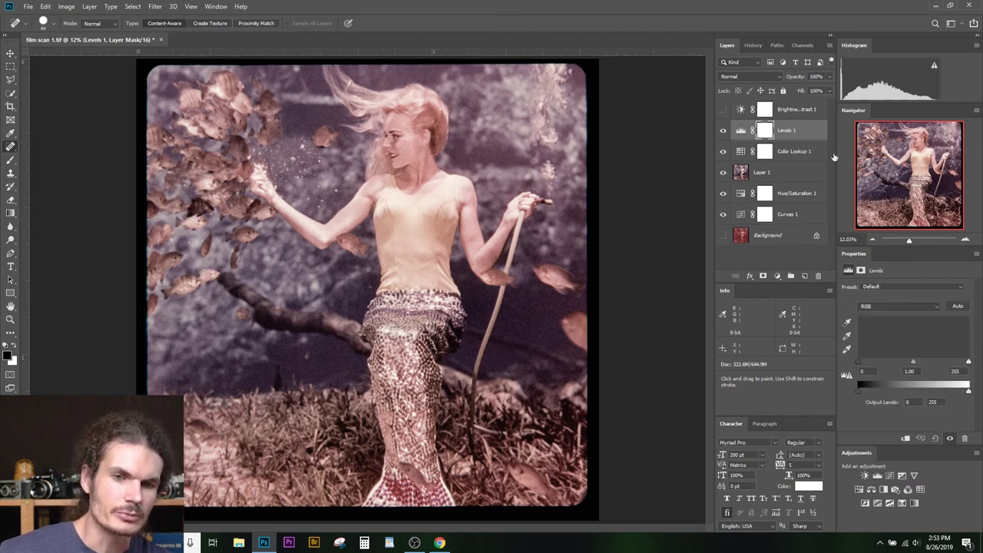
click(791, 112)
key(Delete)
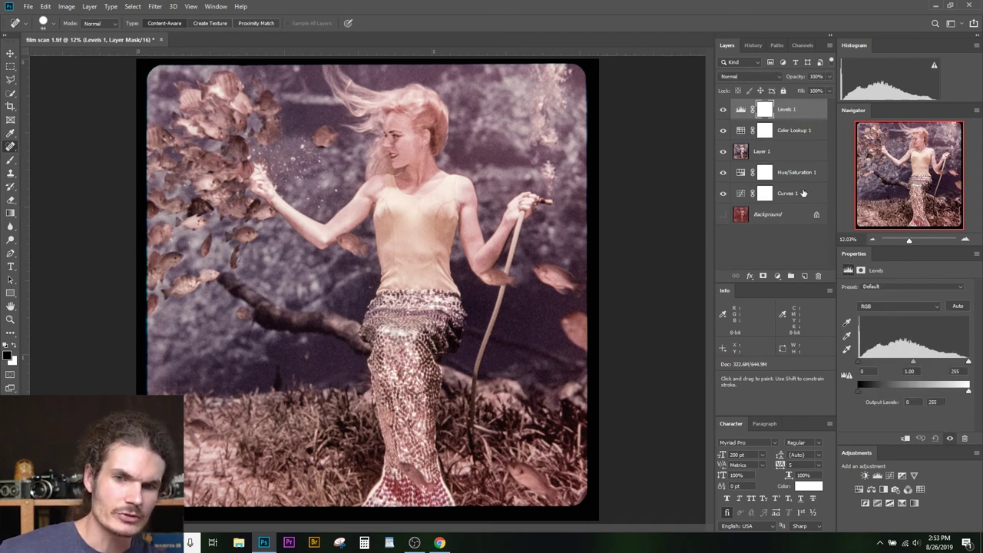
Set the Levels white input point to 251, using the highlight clipping preview to judge it
alt+click(969, 364)
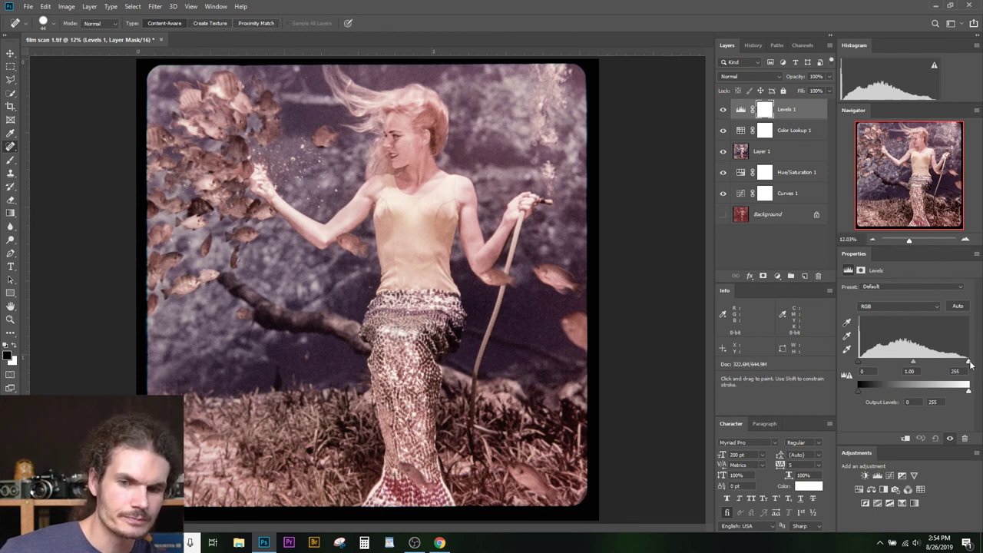
alt+click(969, 362)
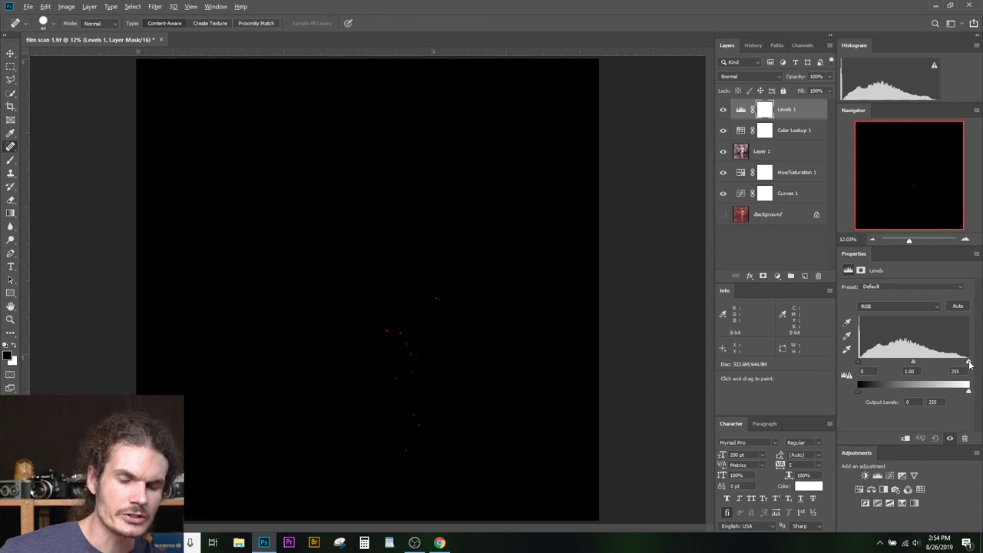
mouse_move(969, 362)
mouse_down()
mouse_move(944, 360)
mouse_move(966, 362)
mouse_up()
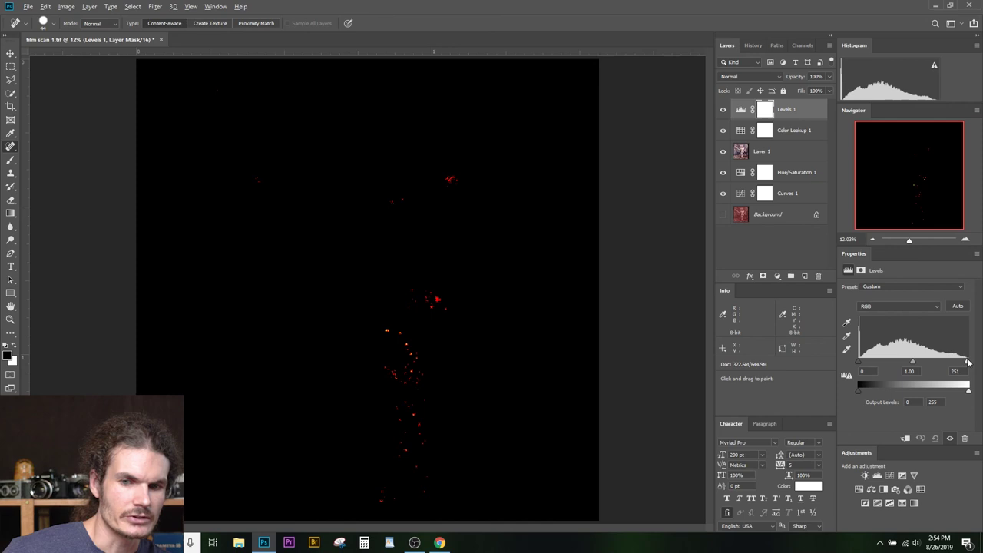
drag(966, 362, 966, 361)
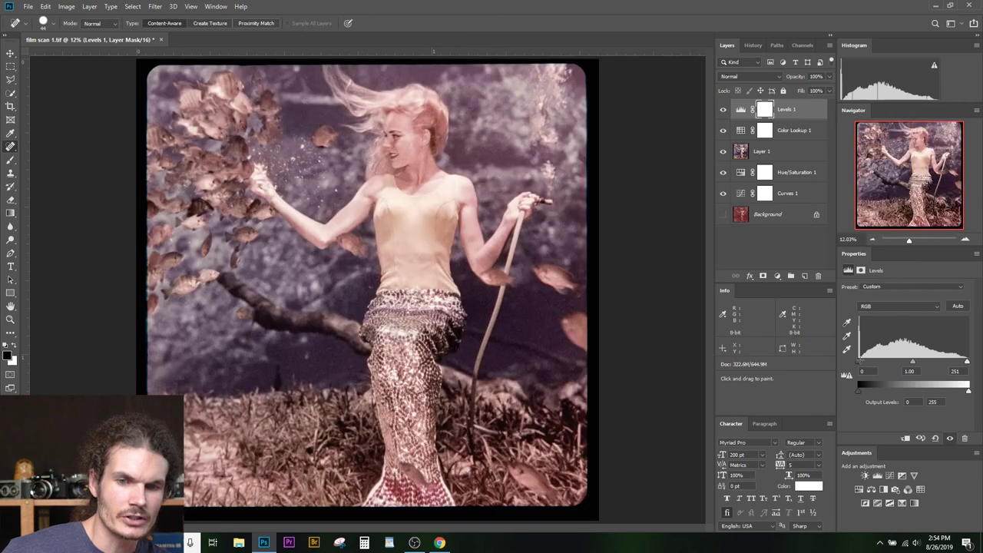
Try a Levels black input of 20, then set it to 4 using the shadow clipping preview
mouse_move(858, 361)
mouse_down()
mouse_move(878, 360)
mouse_move(868, 362)
mouse_up()
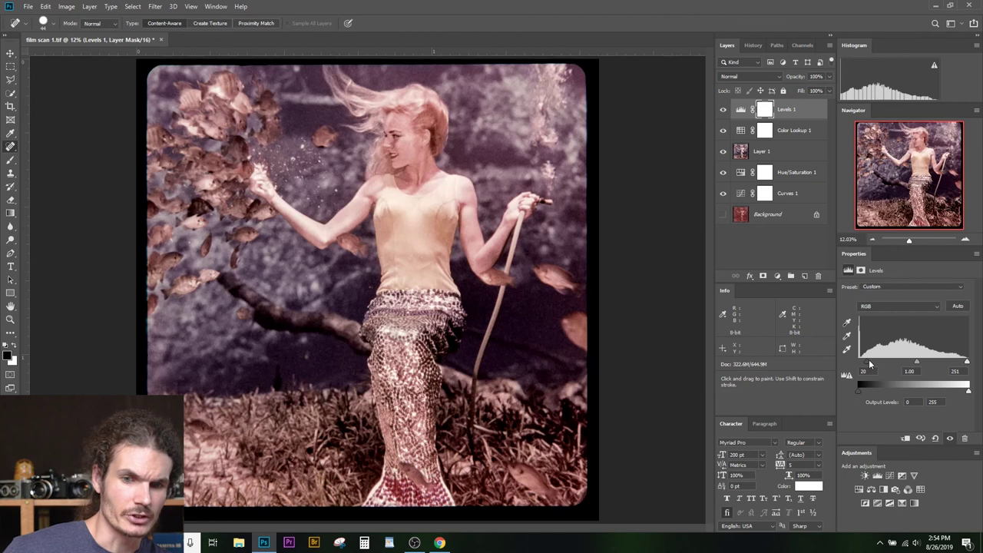
mouse_move(868, 365)
mouse_down()
mouse_move(853, 360)
mouse_move(871, 362)
mouse_move(858, 365)
mouse_up()
alt+click(854, 361)
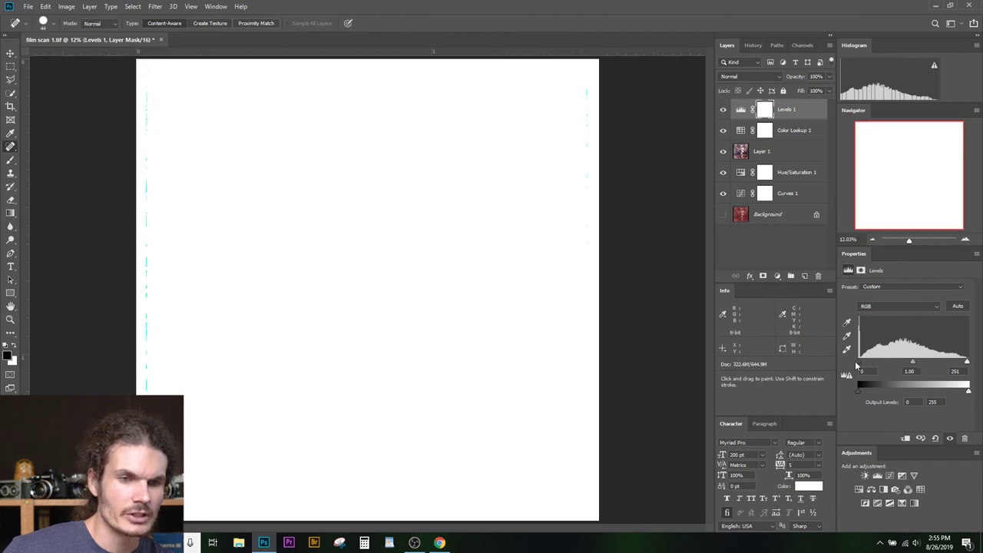
drag(855, 360, 860, 364)
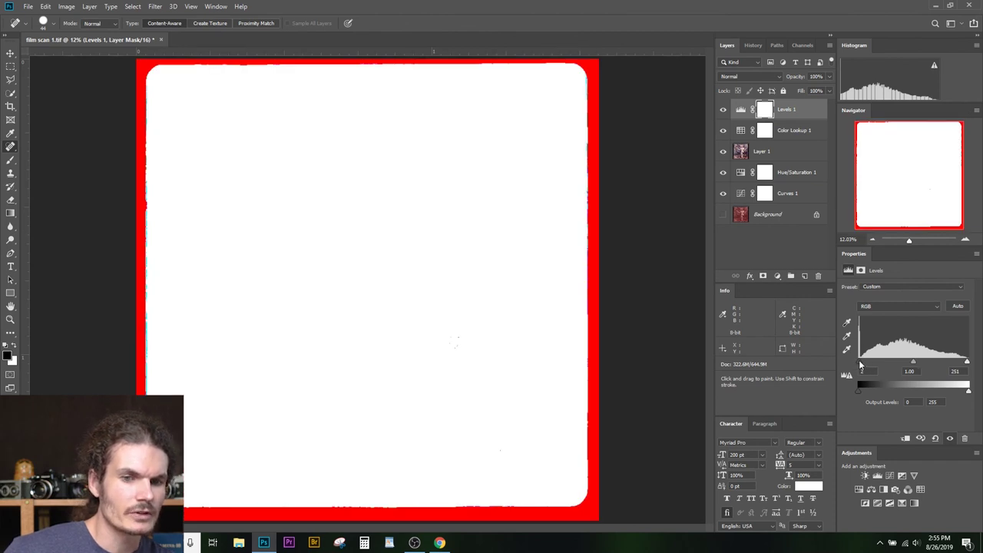
drag(860, 365, 860, 366)
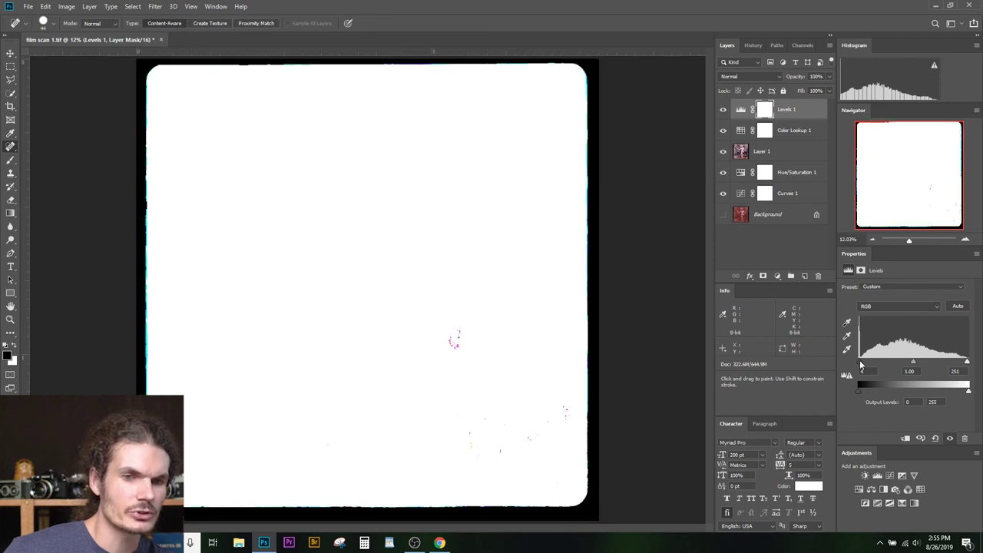
drag(859, 360, 860, 361)
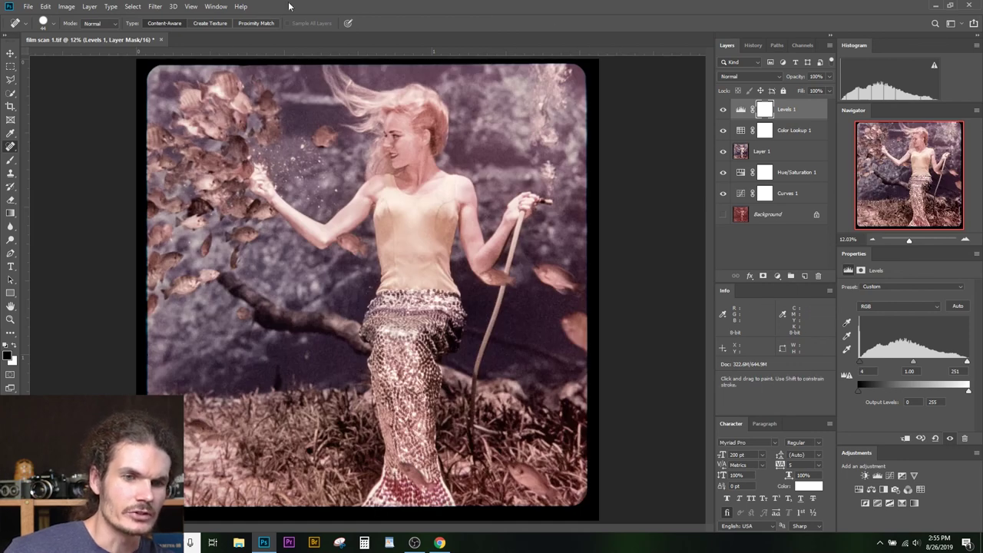
Toggle the Levels 1 layer's visibility repeatedly to compare the image with and without the adjustment, leaving it visible
click(723, 110)
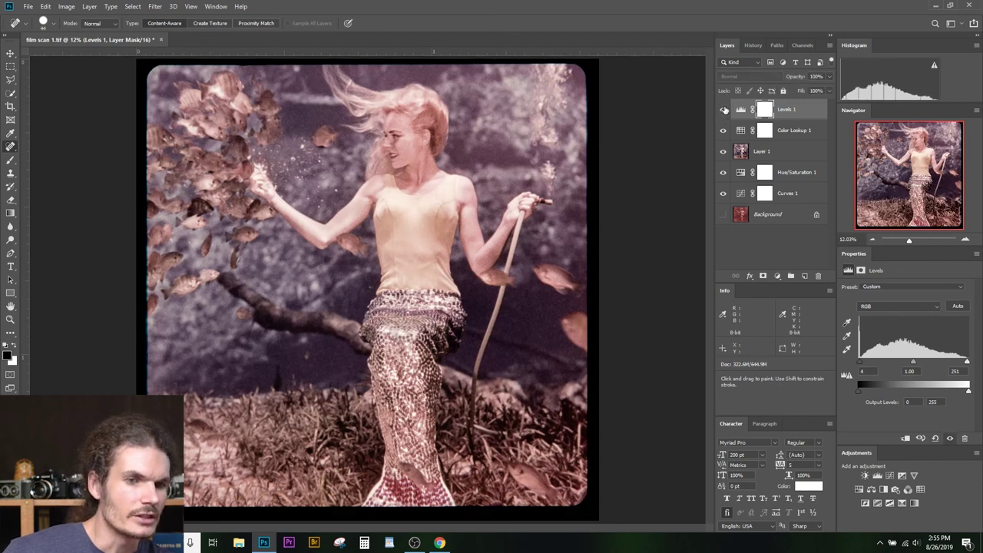
click(723, 110)
click(723, 110)
click(723, 110)
click(724, 109)
click(723, 110)
click(723, 109)
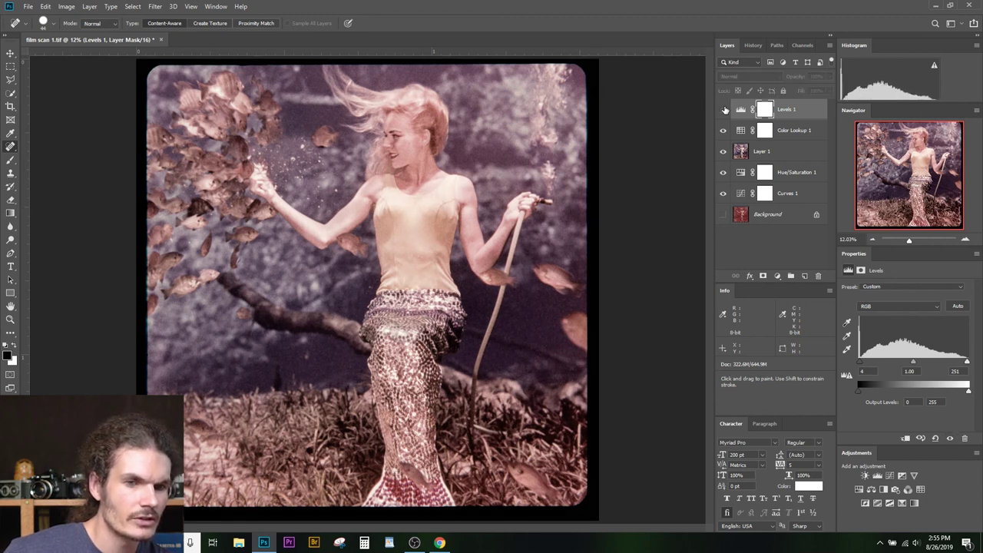
click(723, 110)
click(724, 110)
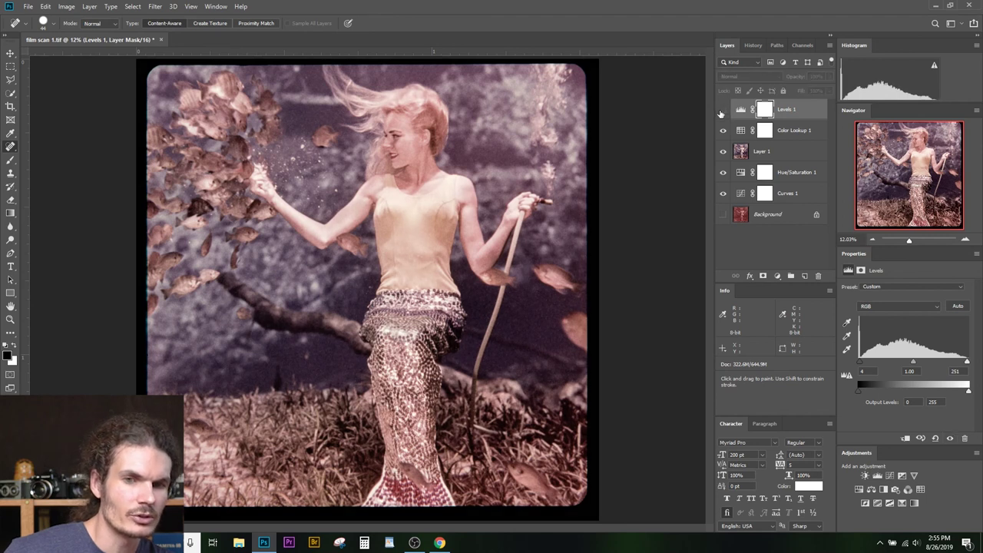
click(723, 110)
click(723, 112)
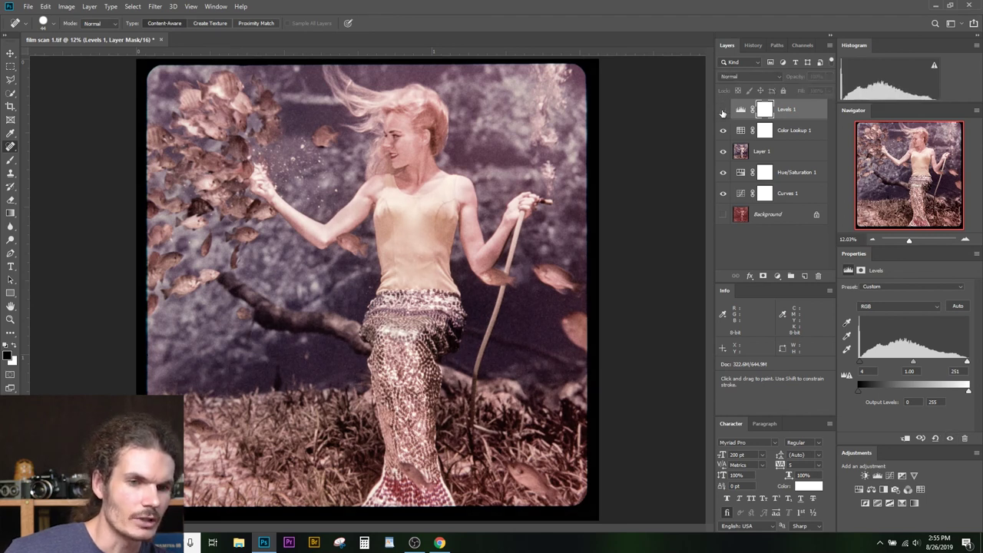
click(723, 112)
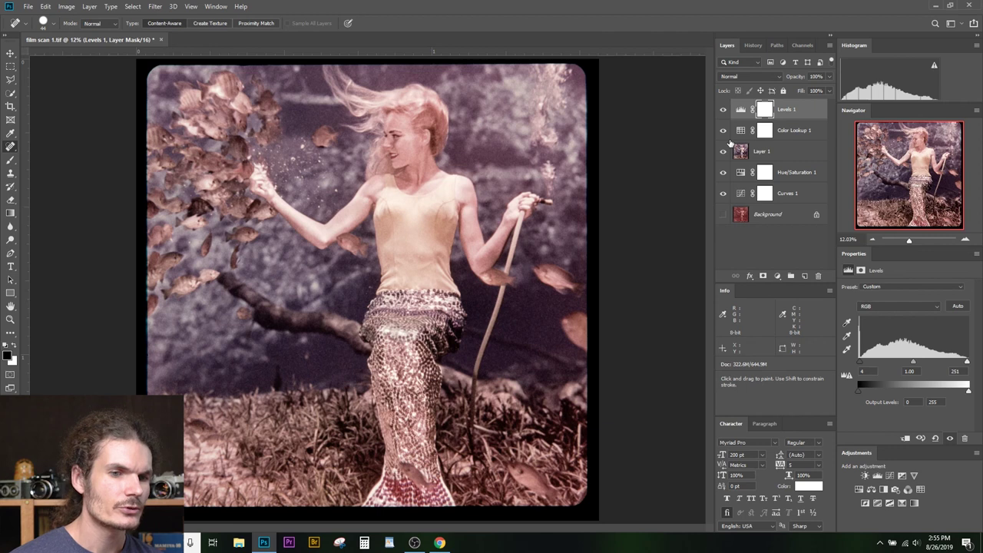
Alternate between showing only the Background layer and showing all layers to compare the original scan with the restoration
alt+click(722, 216)
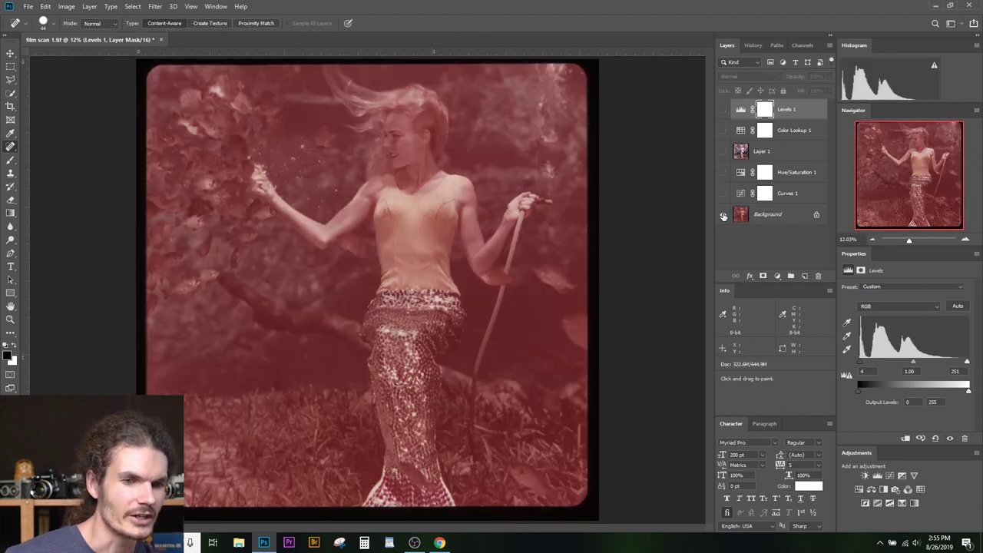
alt+click(723, 216)
alt+click(722, 216)
alt+click(722, 216)
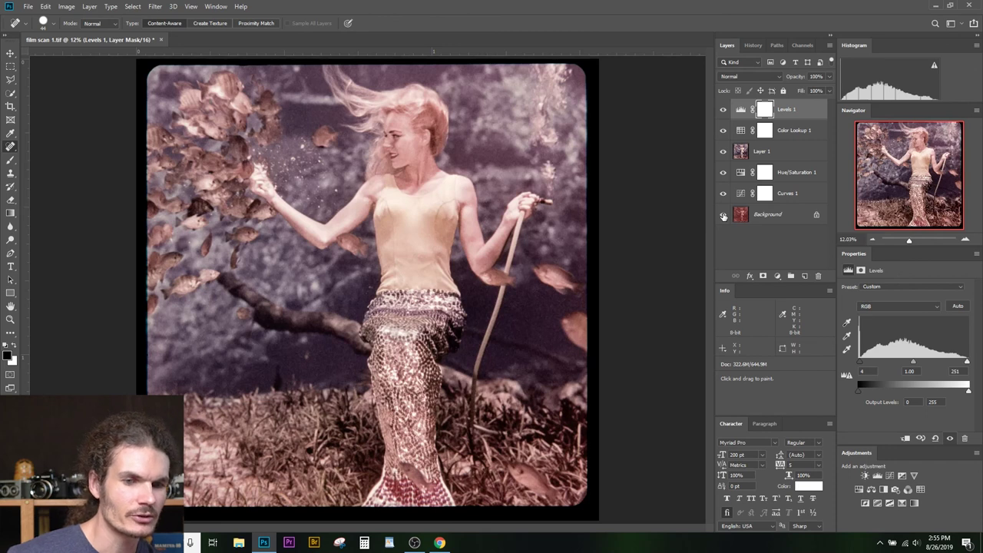
alt+click(723, 216)
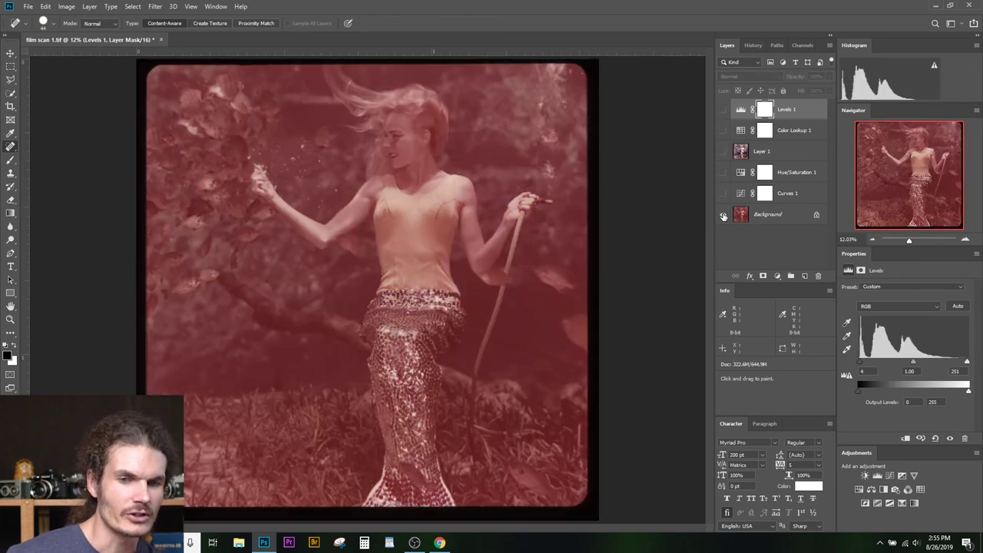
alt+click(723, 216)
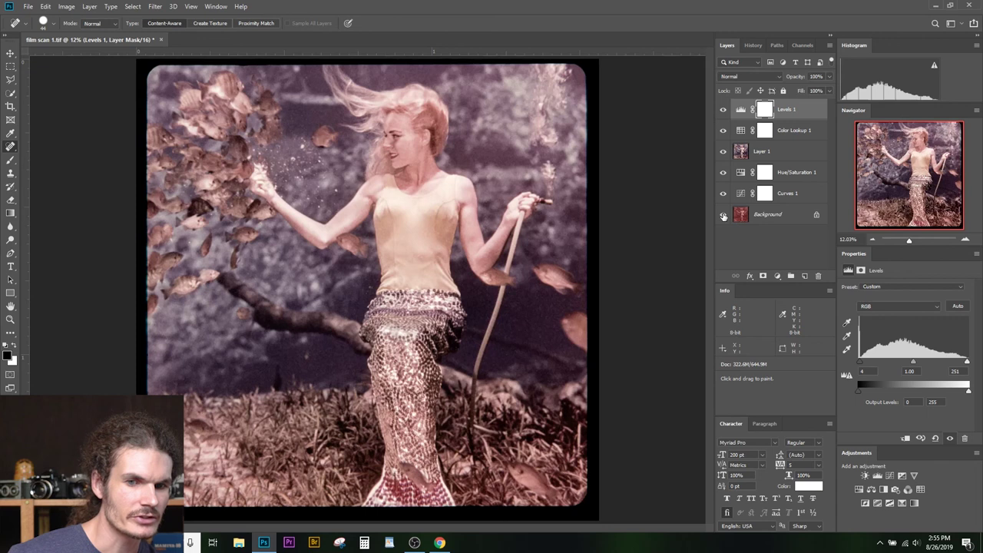
Duplicate the image with all its layers as "film scan 1 copy"
click(67, 8)
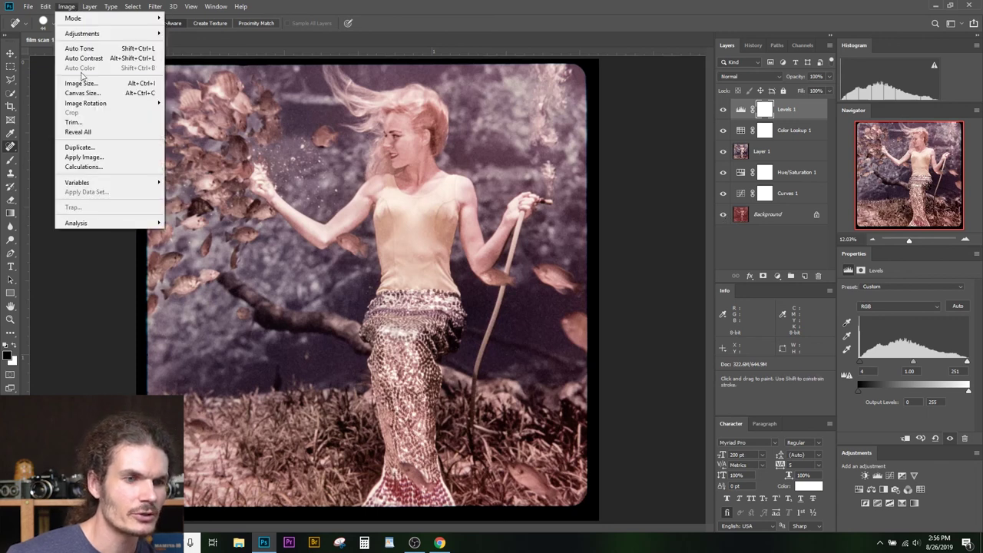
click(79, 148)
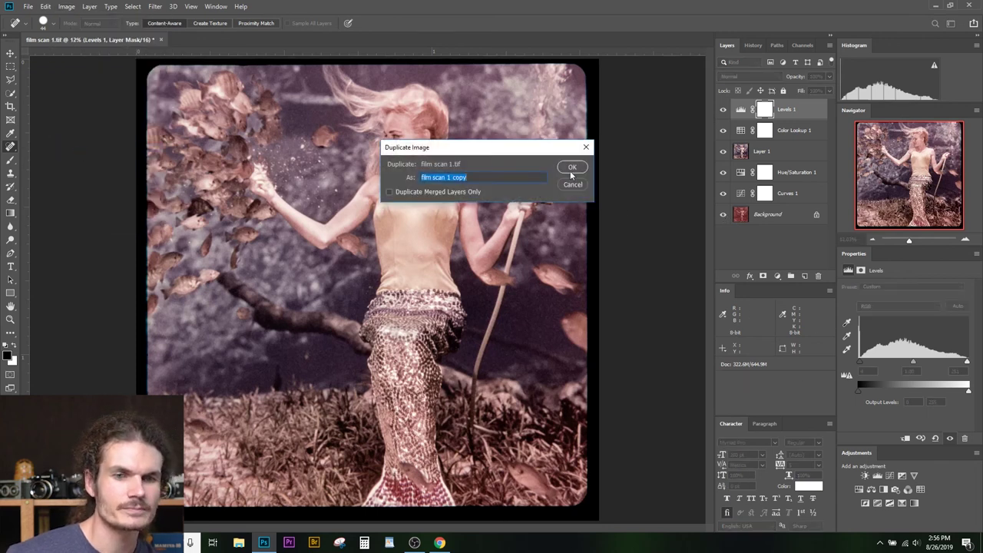
click(571, 168)
Arrange the two open documents side by side with the 2-up Vertical layout
click(194, 6)
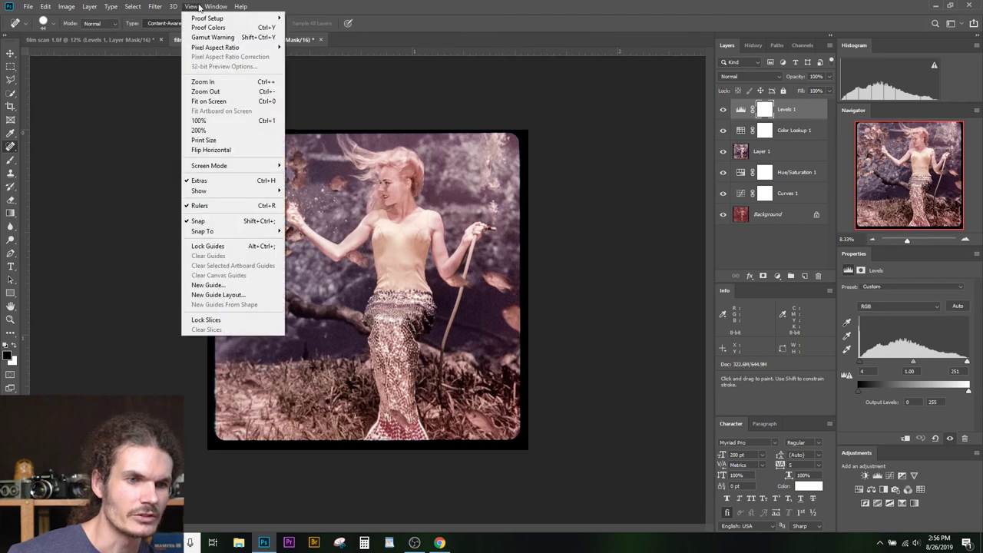
mouse_move(216, 7)
mouse_move(218, 26)
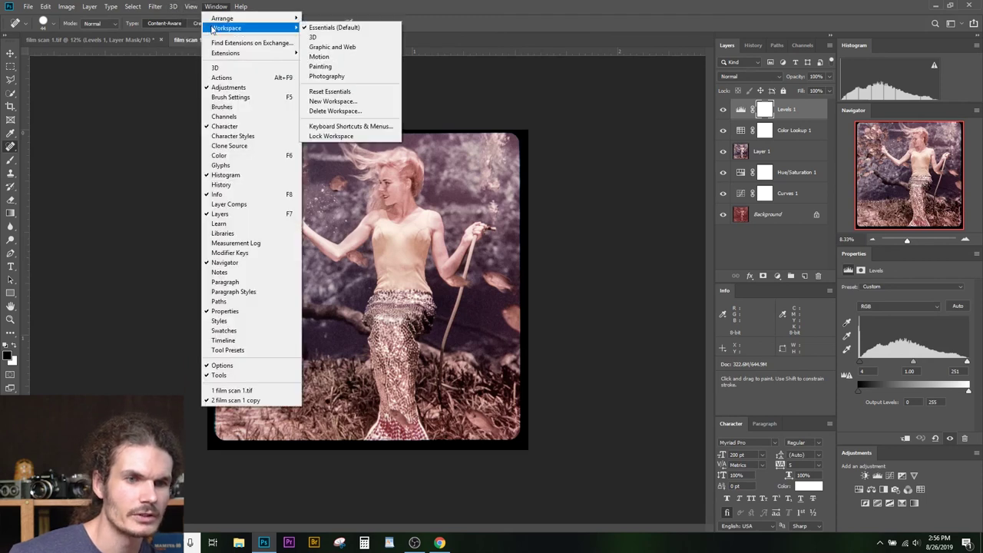
click(330, 52)
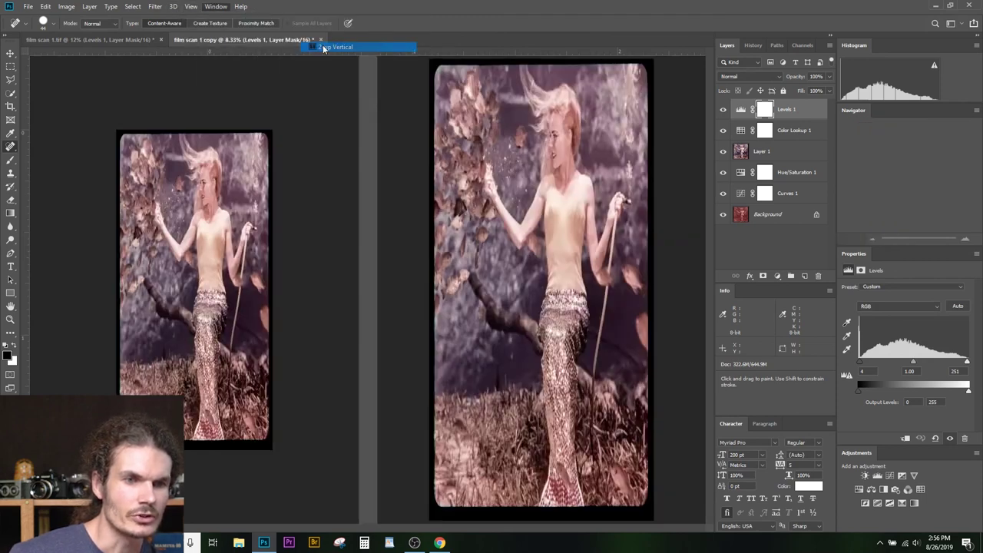
In film scan 1 copy, hide every layer except Background to show the uncorrected scan
right_click(528, 188)
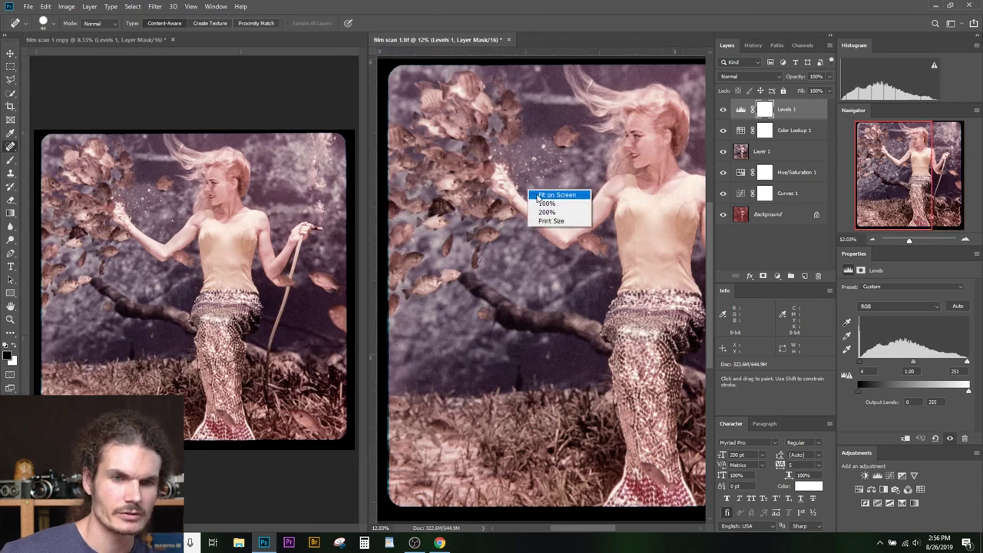
click(539, 213)
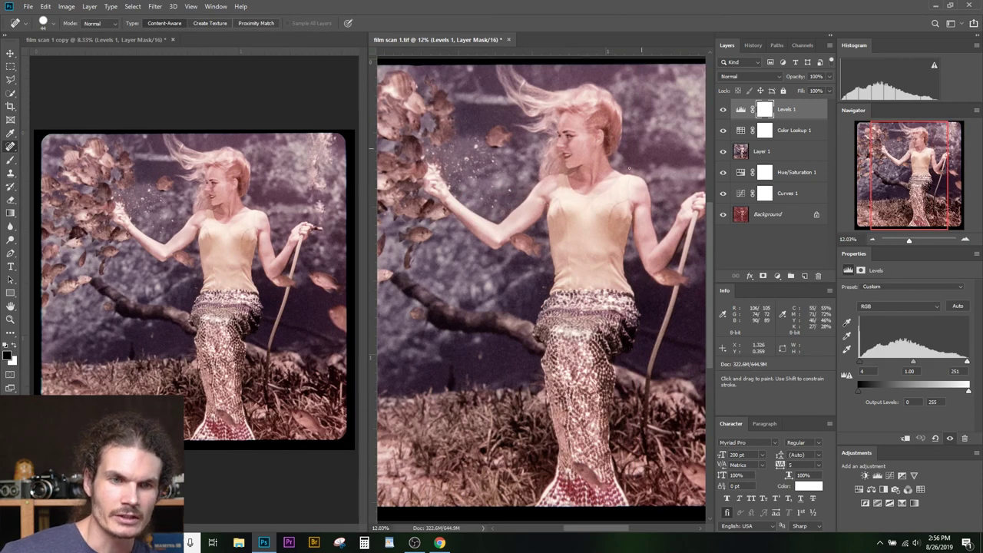
click(127, 40)
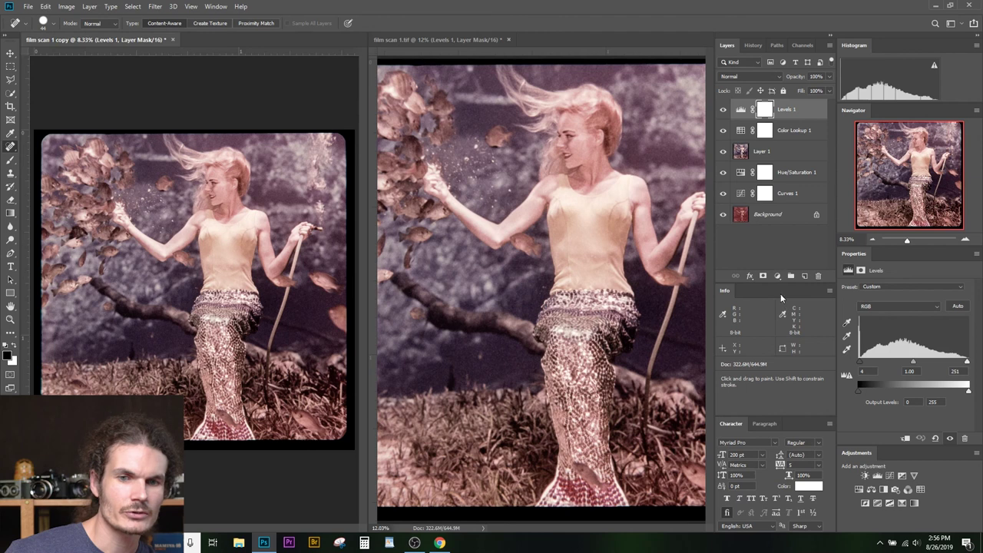
alt+click(725, 216)
Hide all panels and fit both documents on screen to compare the original scan and the restoration side by side
click(537, 275)
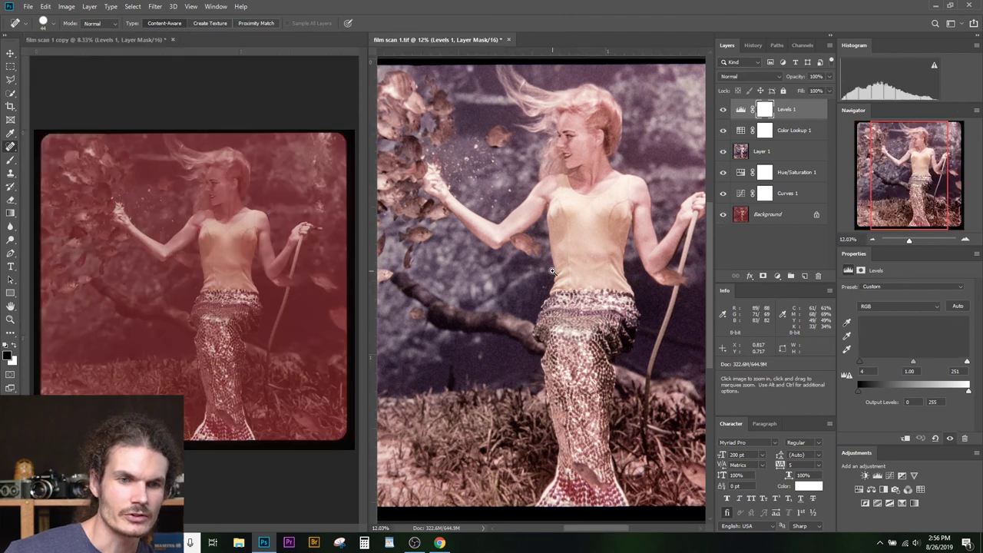
scroll(537, 275, down, 2)
scroll(538, 275, down, 1)
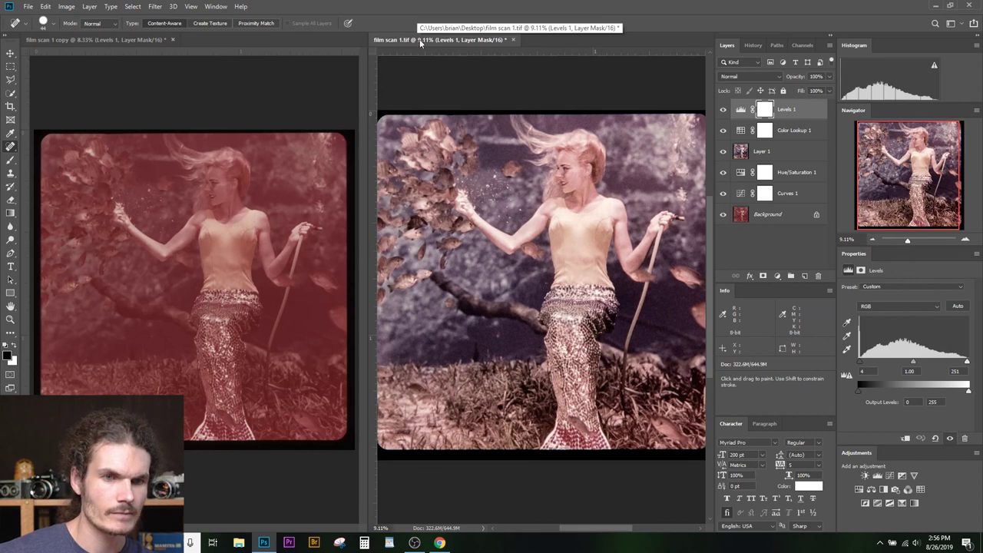
key(Tab)
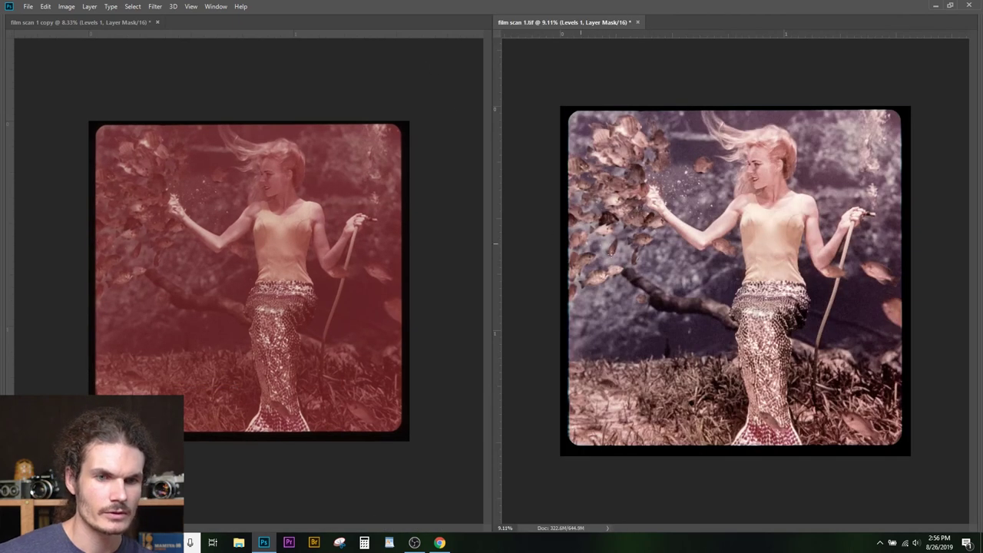
click(729, 251)
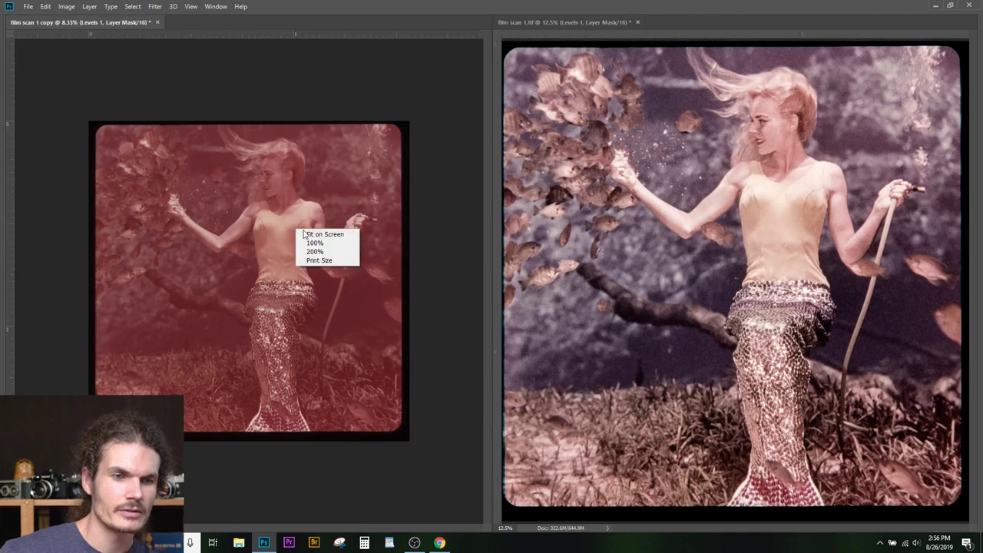
click(311, 233)
right_click(648, 271)
click(654, 276)
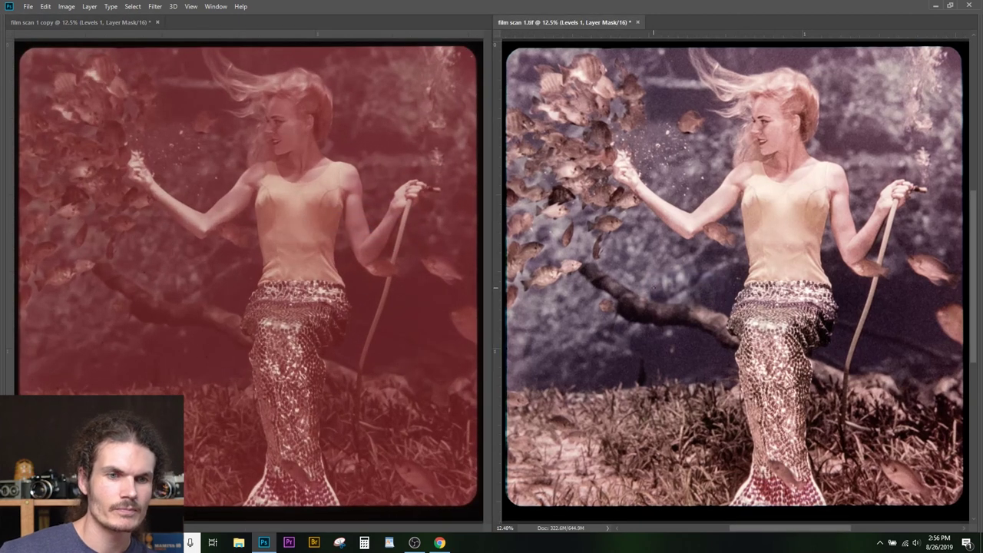
key(shift+Tab)
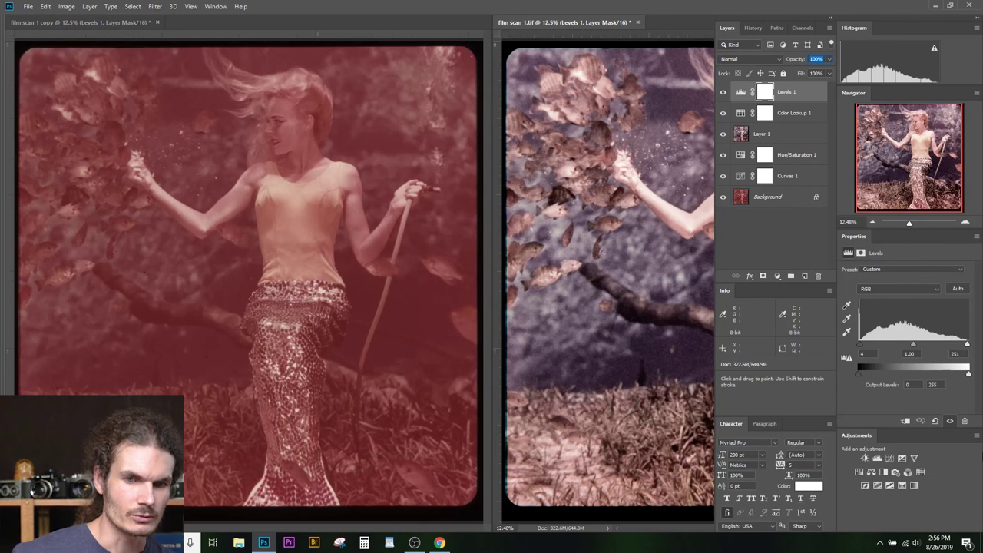
key(shift+Tab)
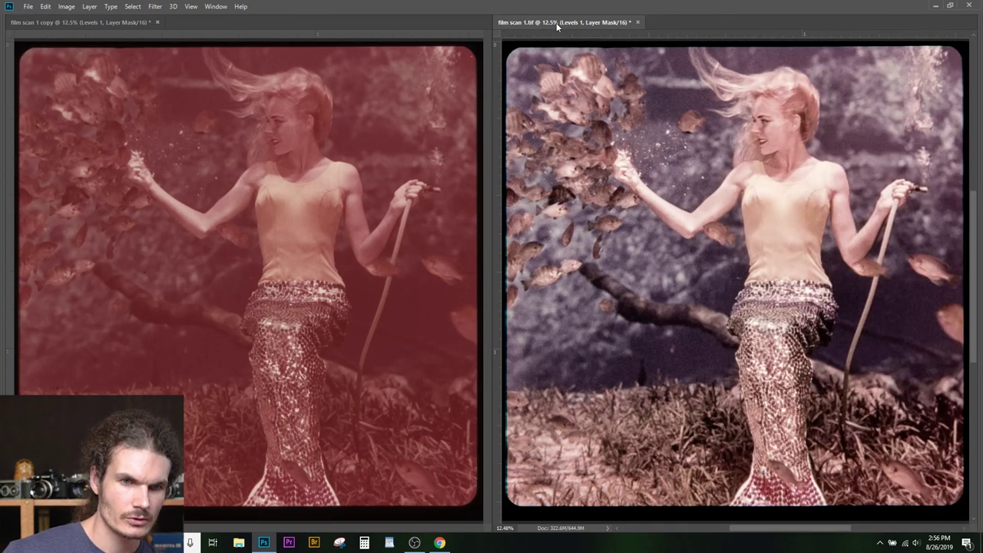